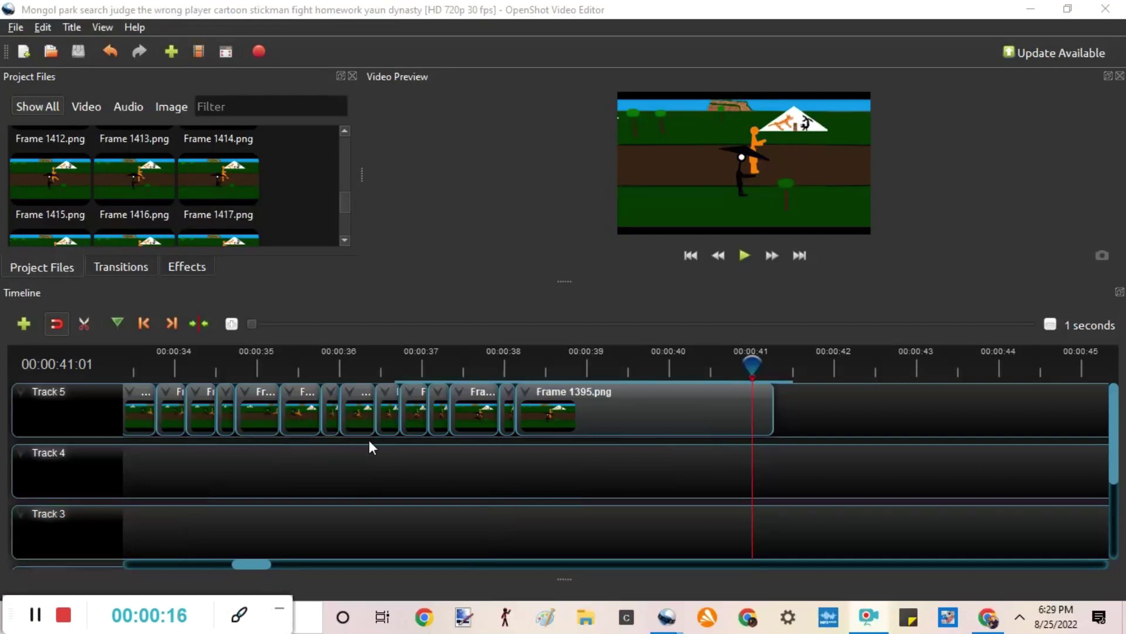
Shorten the Frame 1395.png clip on Track 5 so that it ends at about 00:00:41
click(552, 357)
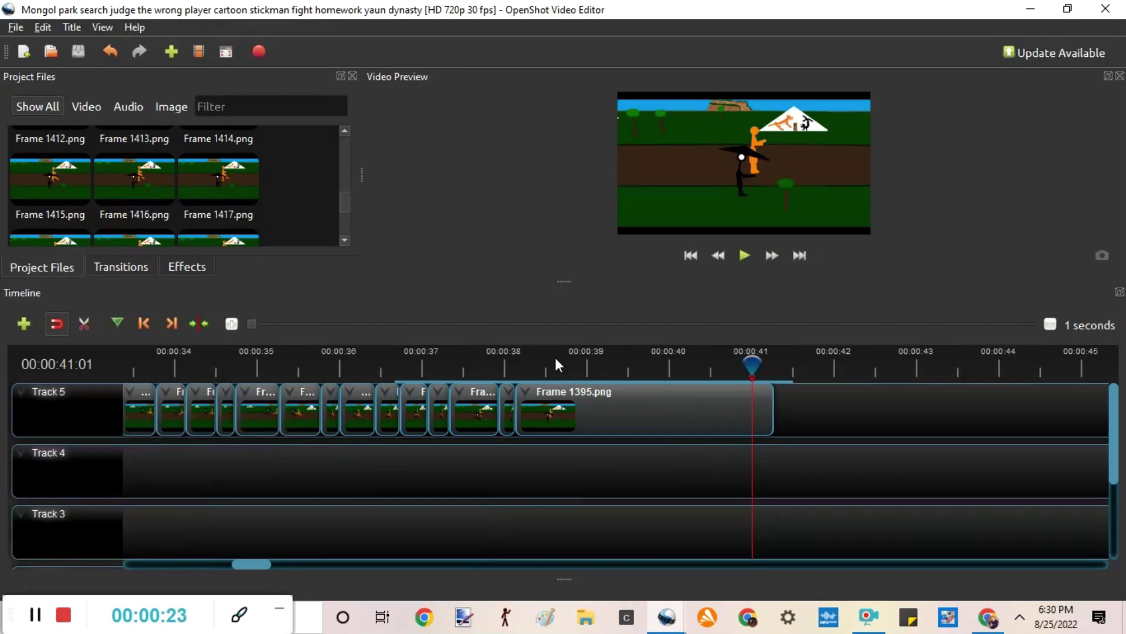
click(555, 358)
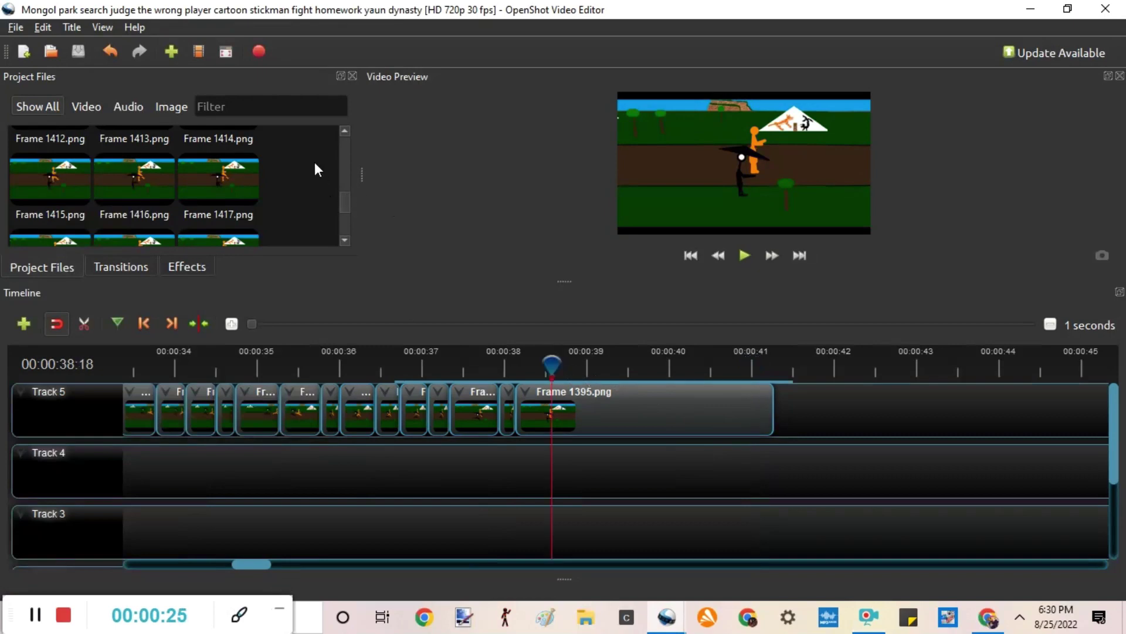
scroll(349, 128, up, 8)
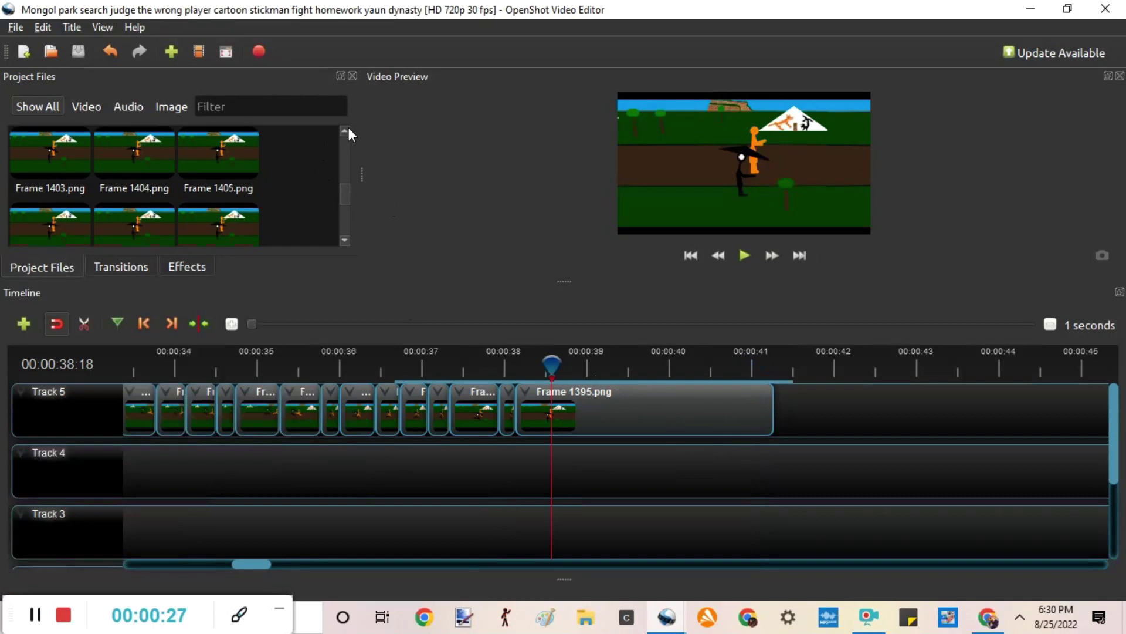
scroll(348, 128, up, 4)
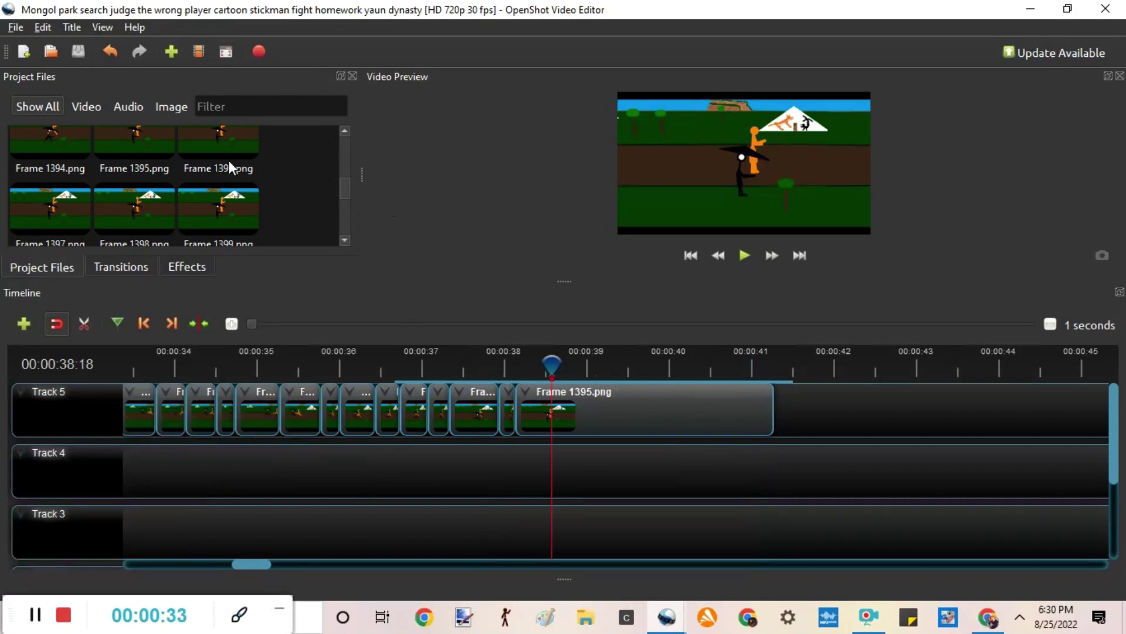
click(224, 136)
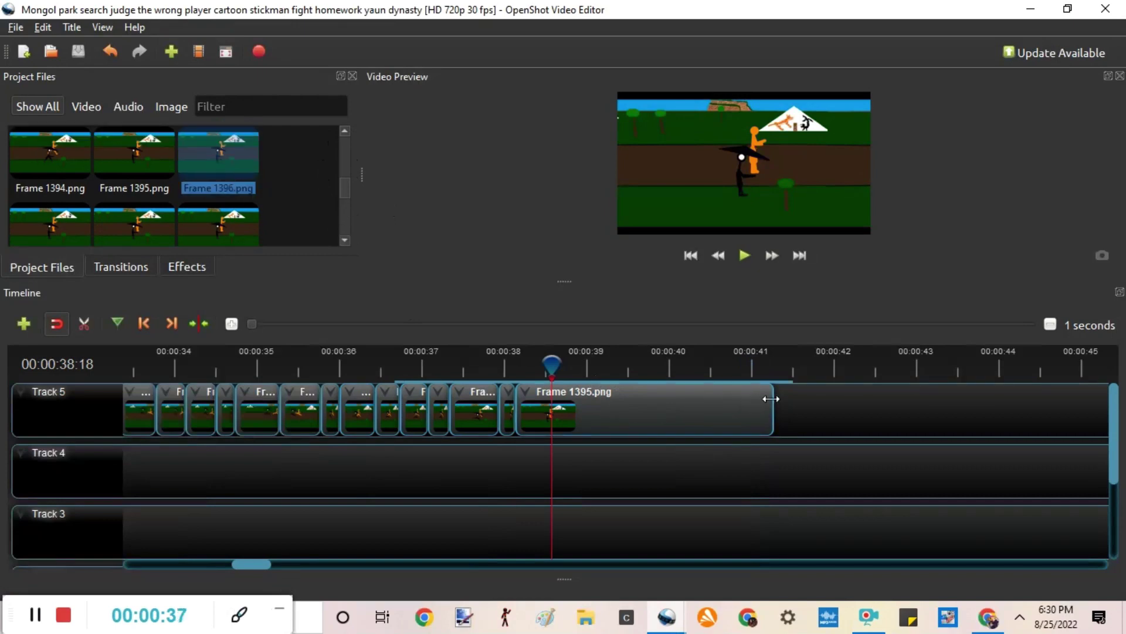
drag(775, 395, 753, 397)
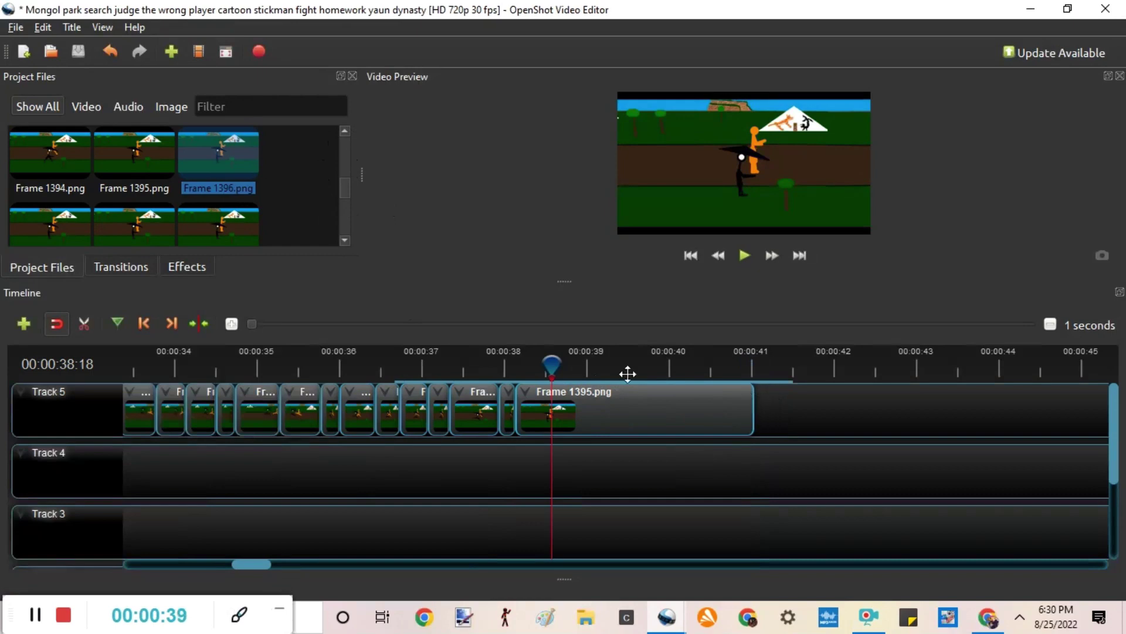
click(733, 355)
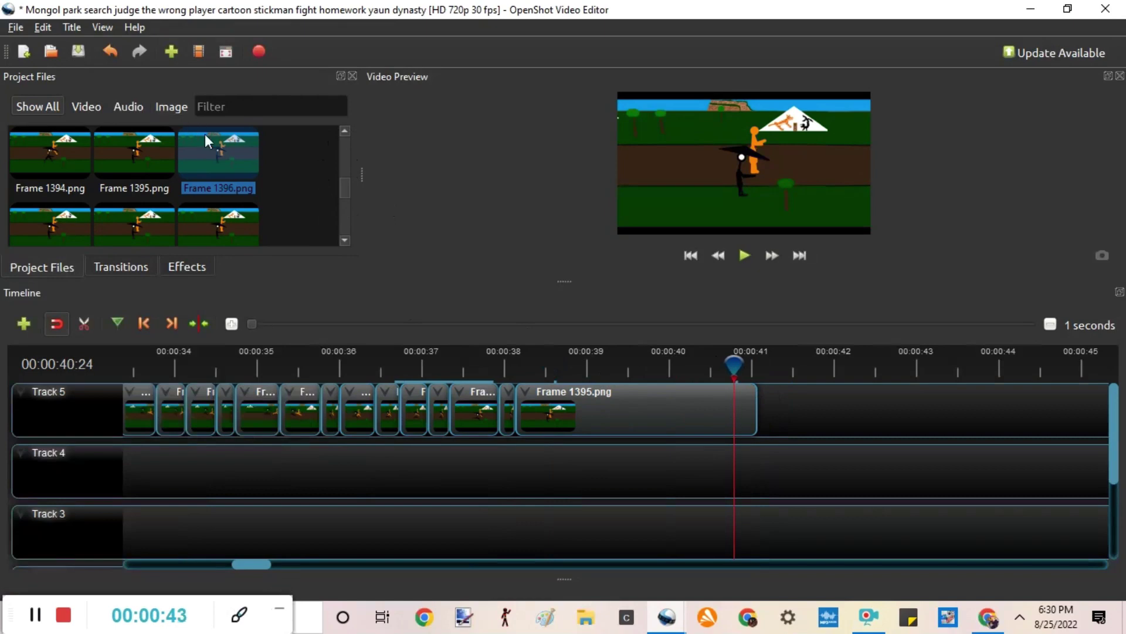
Place Frame 1396.png on Track 5 directly after the Frame 1395.png clip
drag(223, 140, 796, 411)
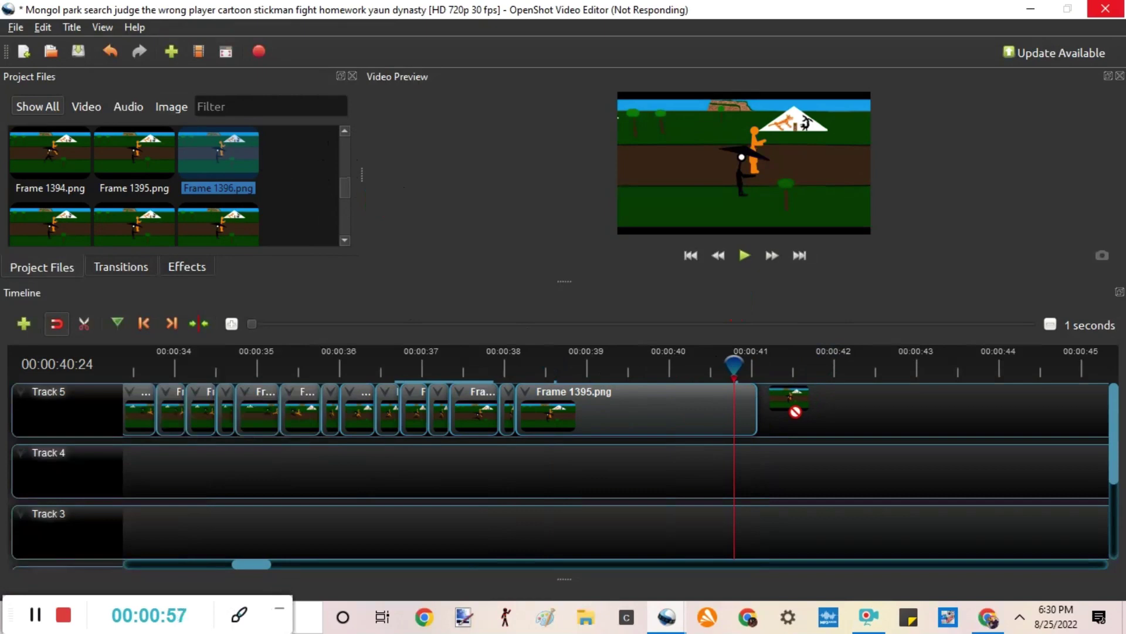
drag(796, 411, 839, 413)
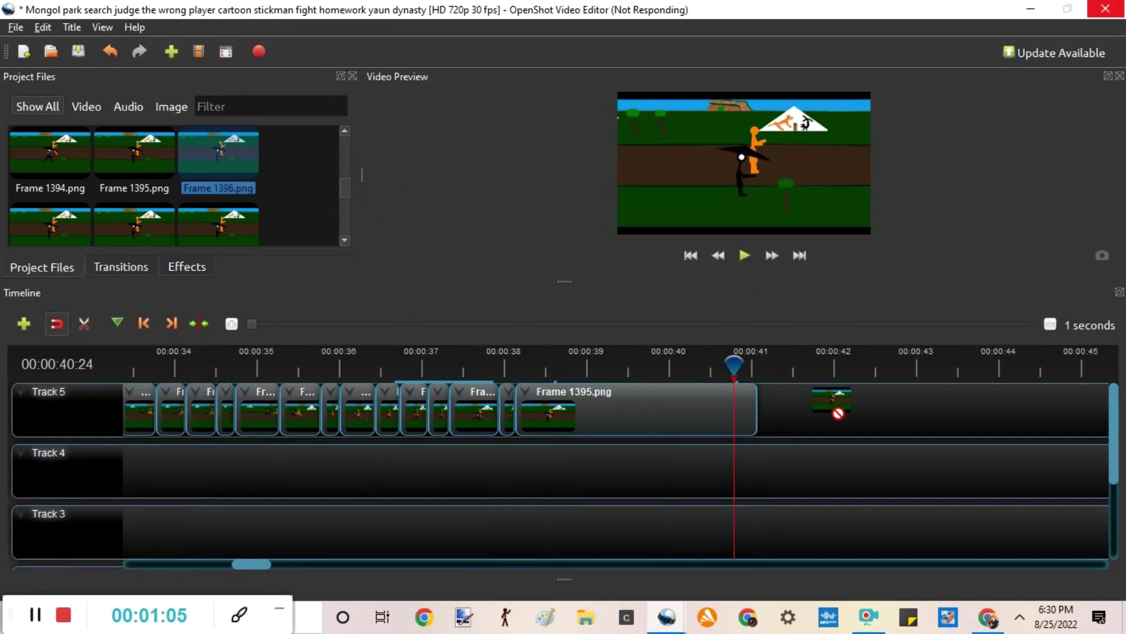
mouse_move(838, 413)
mouse_down()
mouse_move(826, 412)
mouse_move(866, 412)
mouse_move(828, 412)
mouse_up()
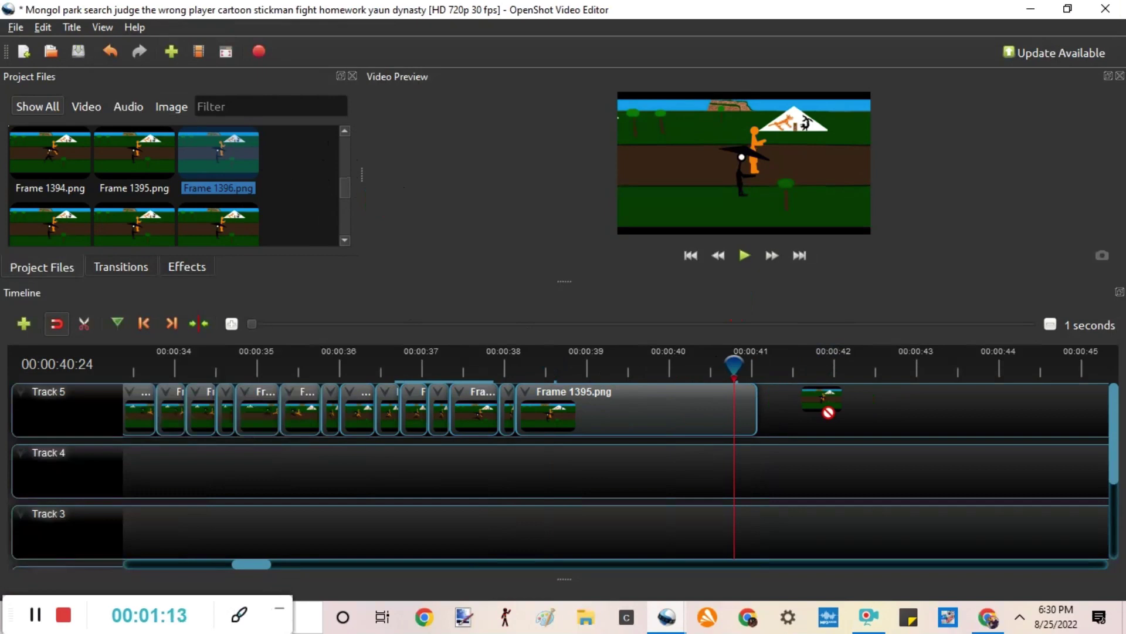
drag(822, 407, 762, 406)
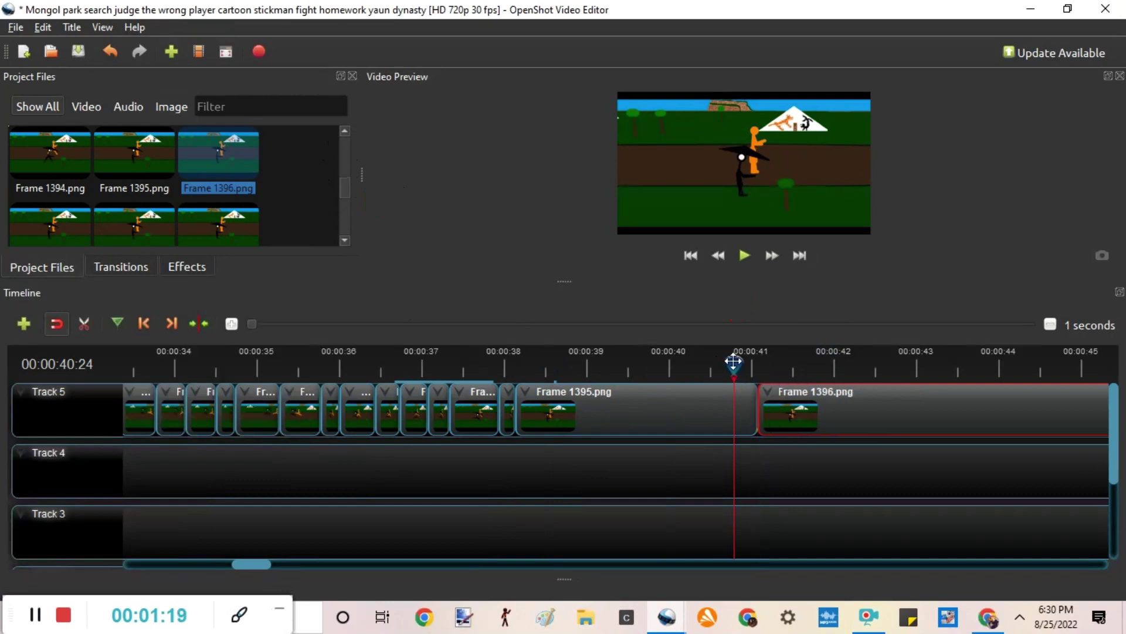
Split the Frame 1396.png clip about a third of a second after its start, and leave the razor mode
click(864, 354)
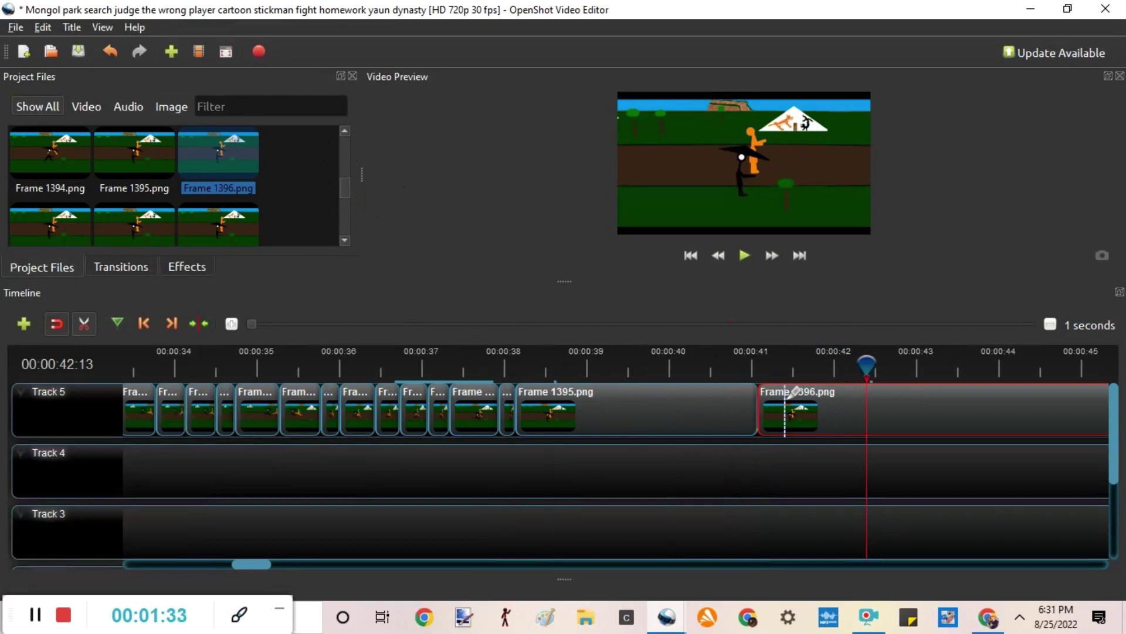
click(785, 391)
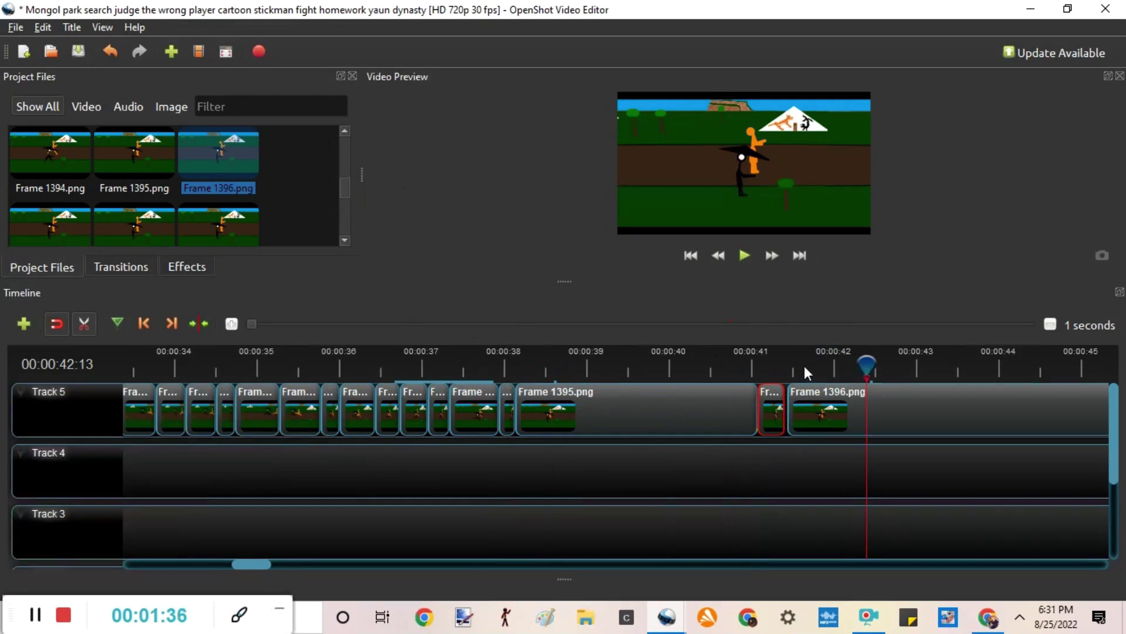
click(772, 359)
click(772, 359)
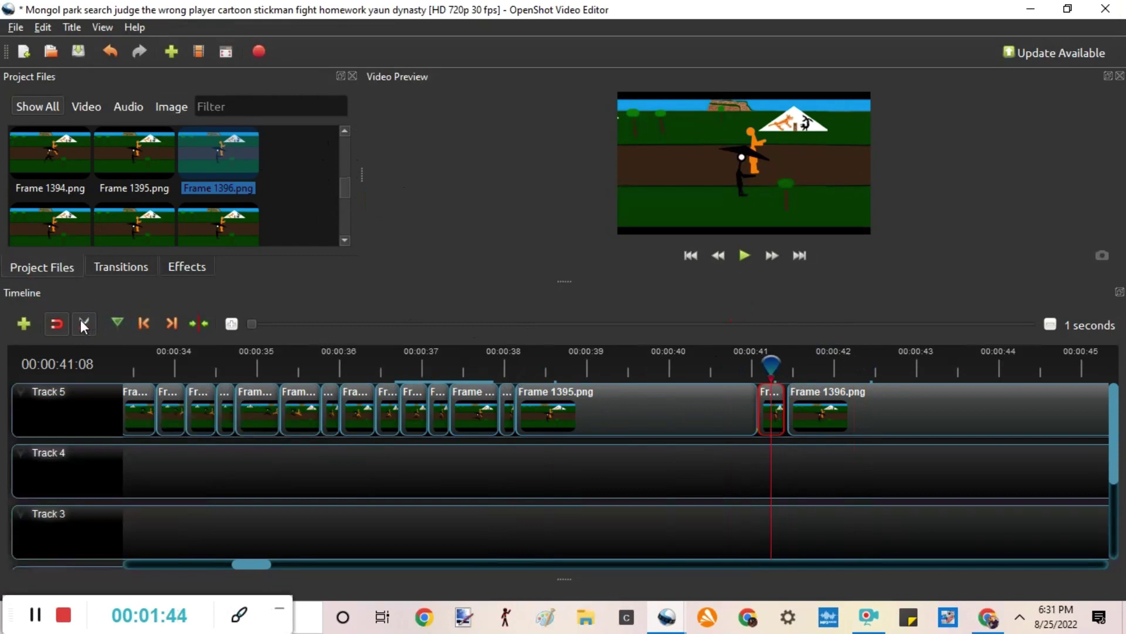
key(c)
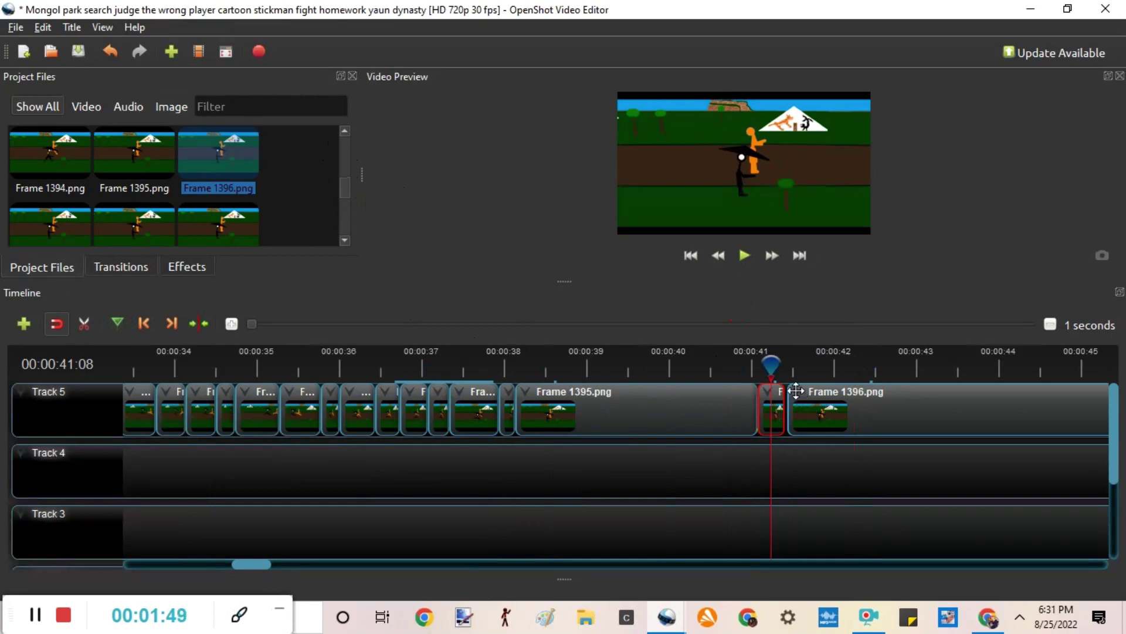
Check the cut around the short Frame 1396.png clip and remove the long leftover piece after it from Track 5
drag(796, 391, 797, 394)
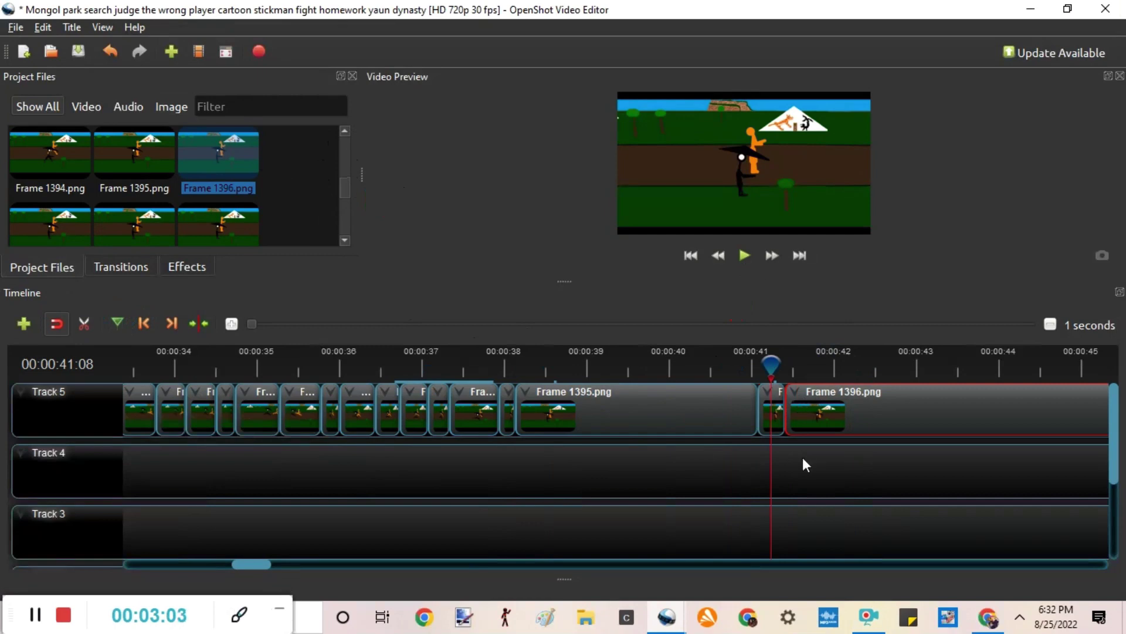
key(Right)
key(Right)
key(Right)
key(Right)
key(Right)
key(Right)
key(Right)
key(Right)
key(Right)
key(Right)
key(Right)
key(Right)
key(Right)
key(Right)
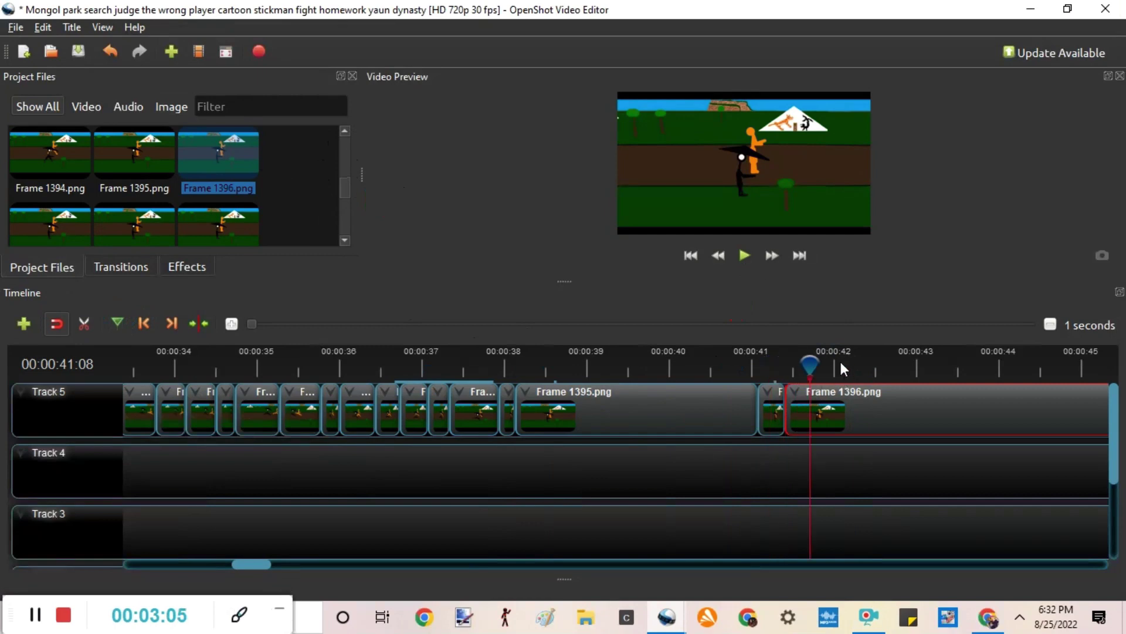
click(840, 363)
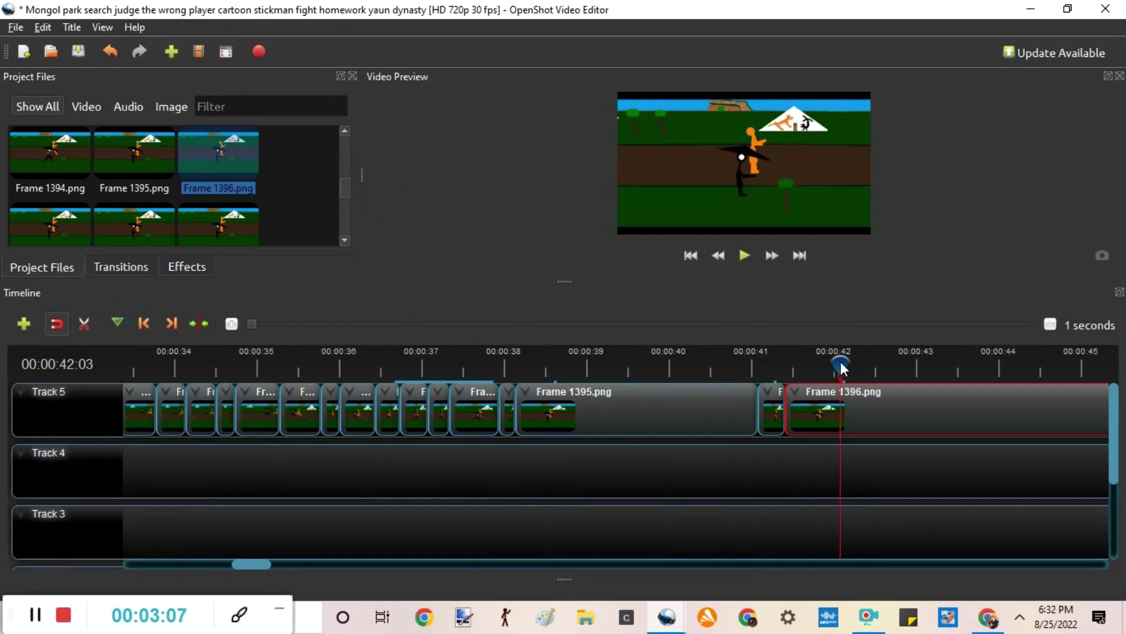
key(Left)
click(773, 350)
right_click(796, 400)
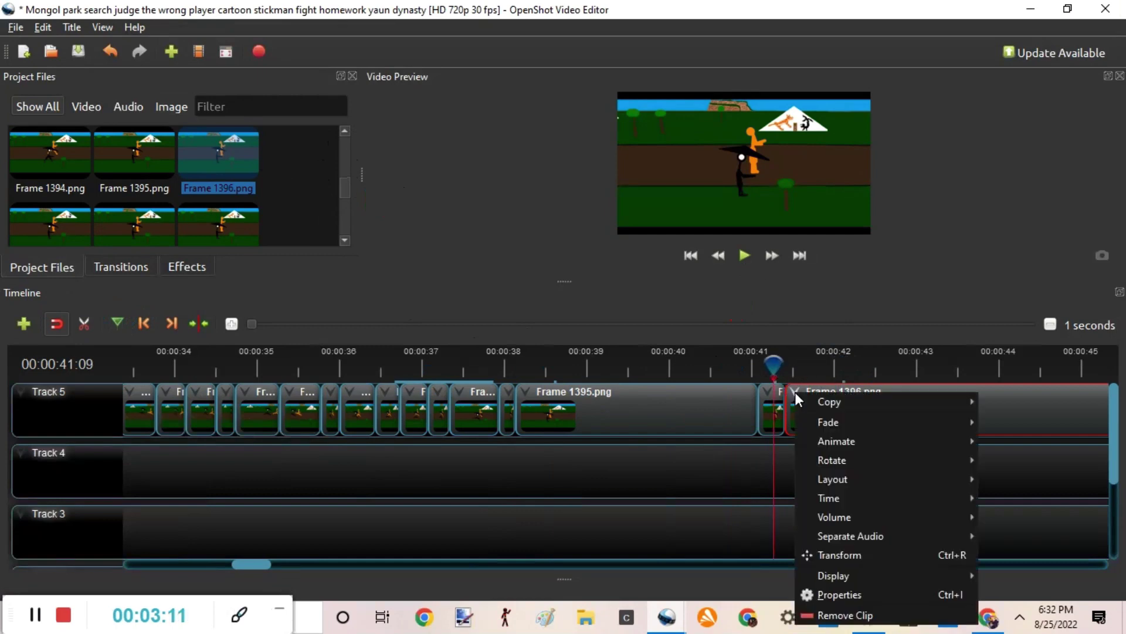
key(Escape)
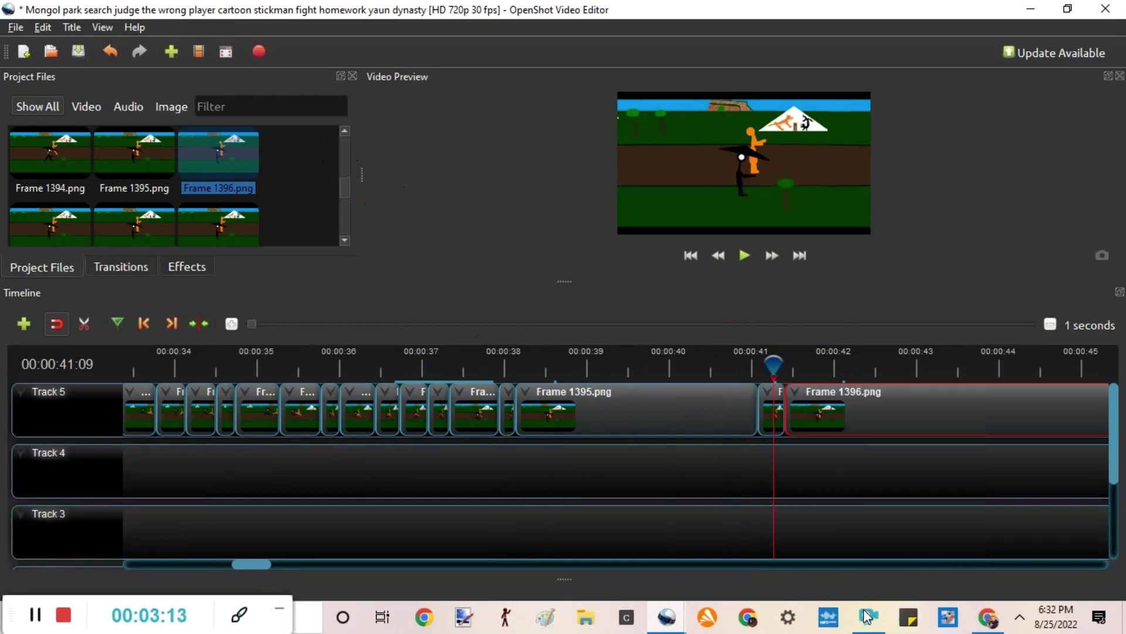
Add Frame 1397.png directly after the short Frame 1396.png clip on Track 5 and split it at about 00:00:41:26
click(75, 218)
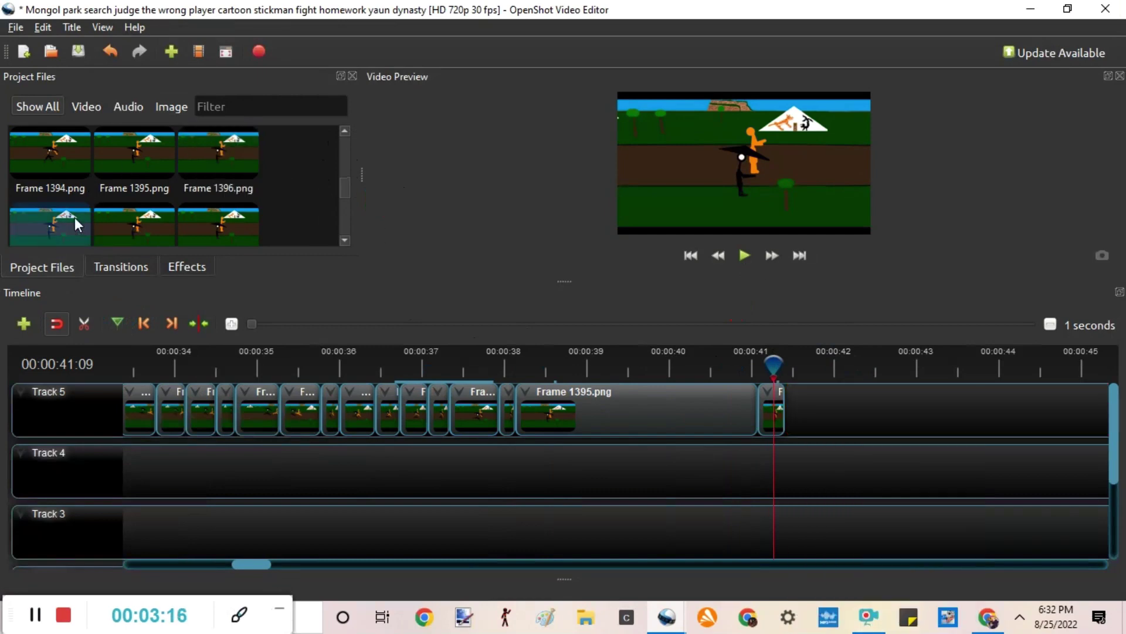
drag(75, 217, 793, 396)
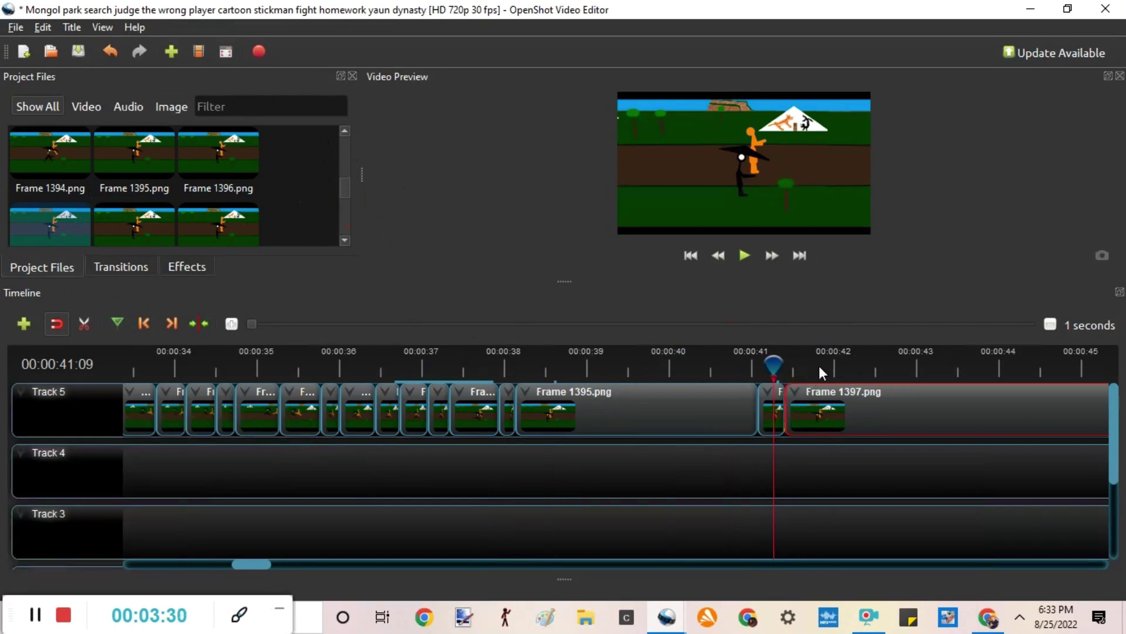
click(819, 370)
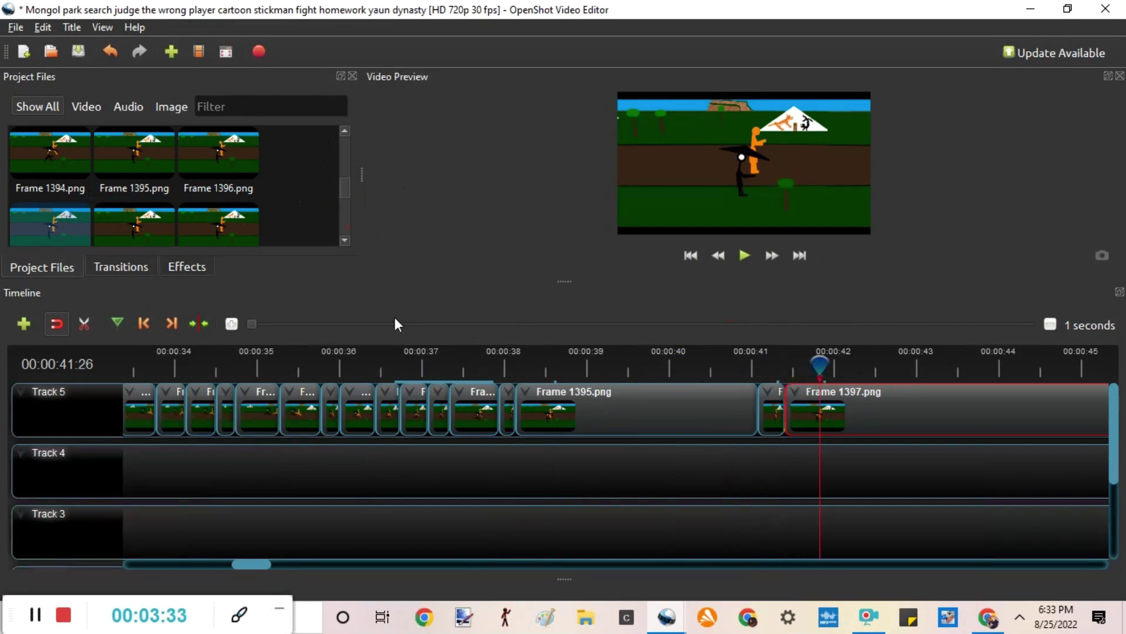
click(84, 324)
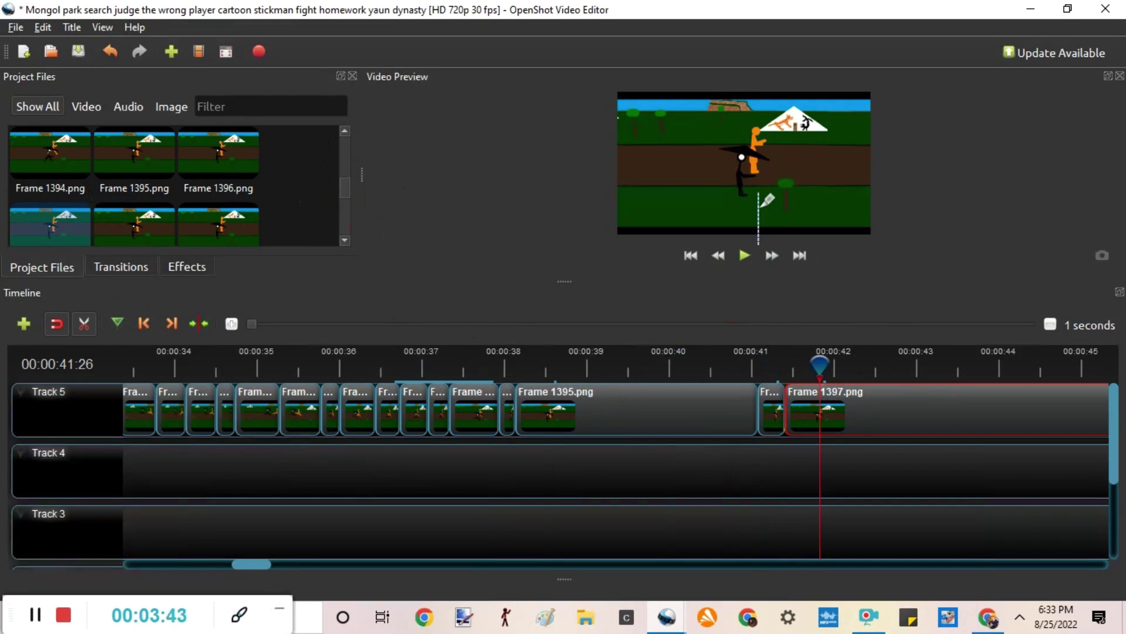
key(ctrl+k)
click(745, 256)
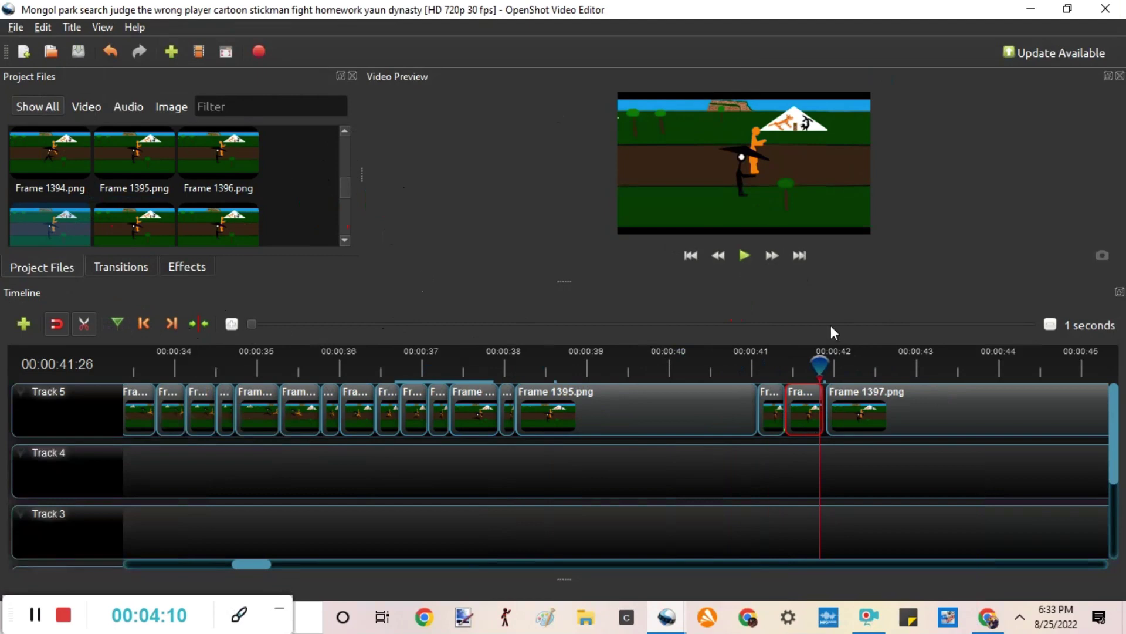
Leave the razor mode and remove the long leftover piece of Frame 1397.png from Track 5
drag(819, 364, 809, 362)
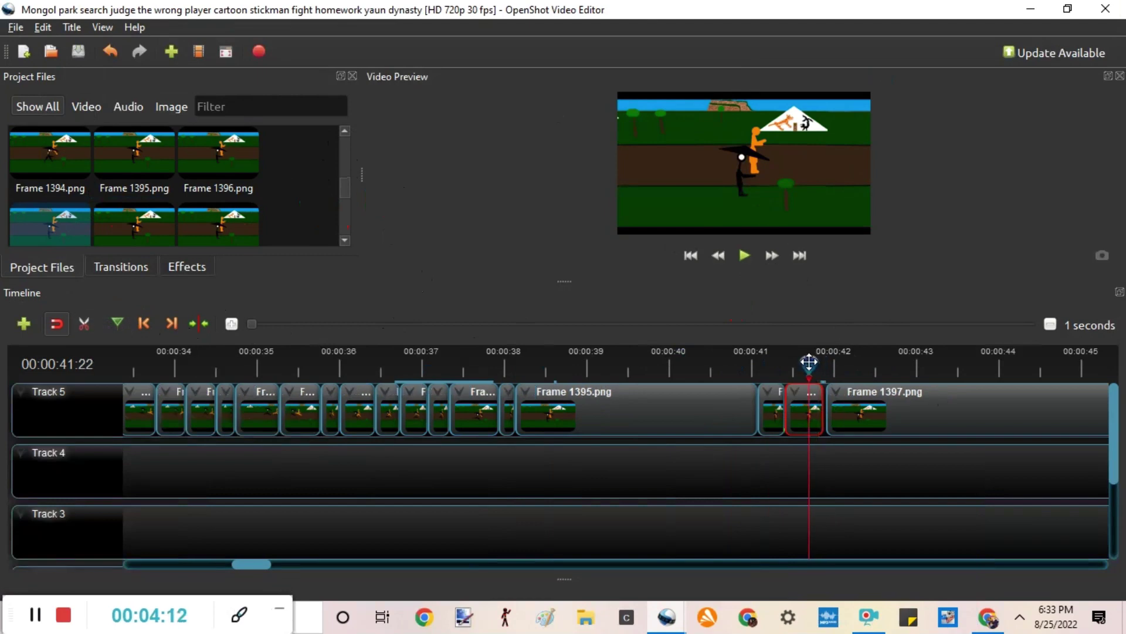
click(874, 401)
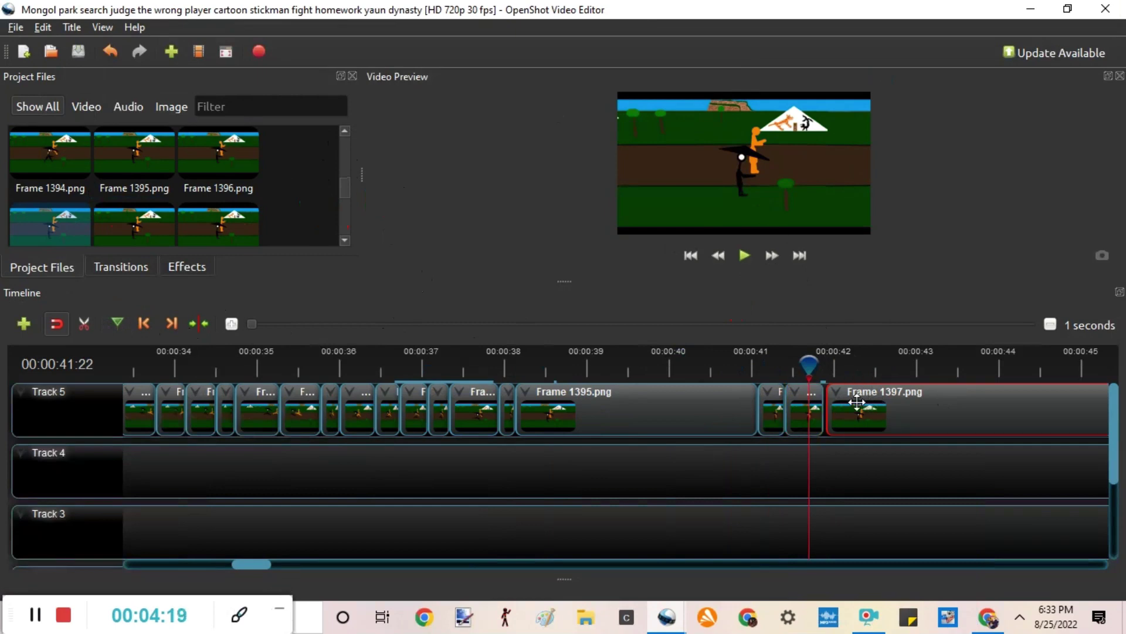
right_click(880, 425)
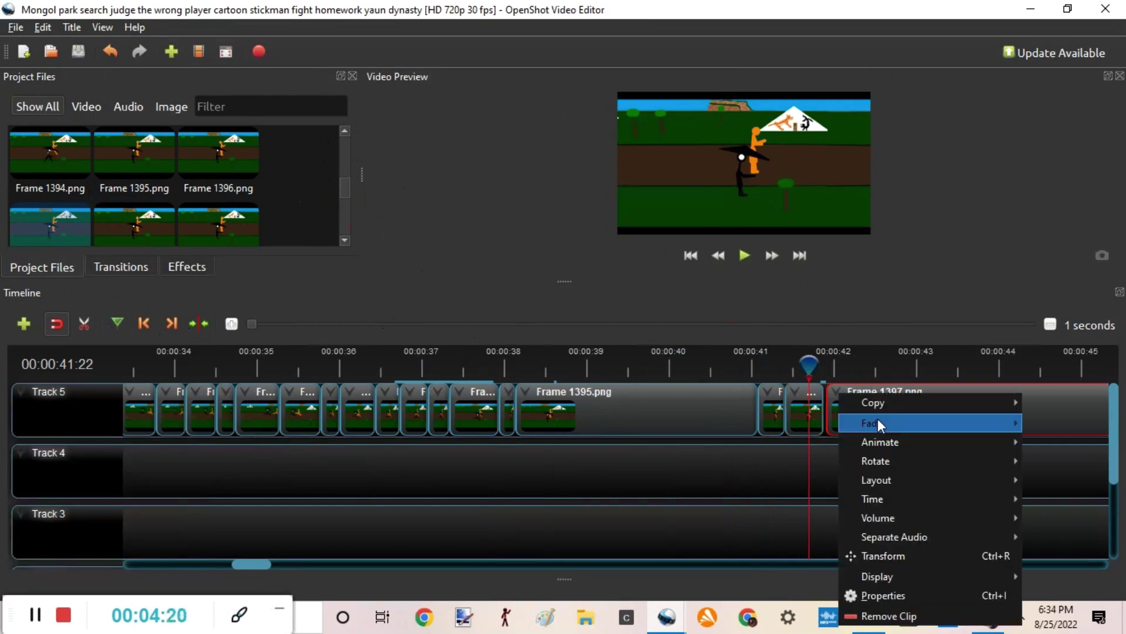
key(Escape)
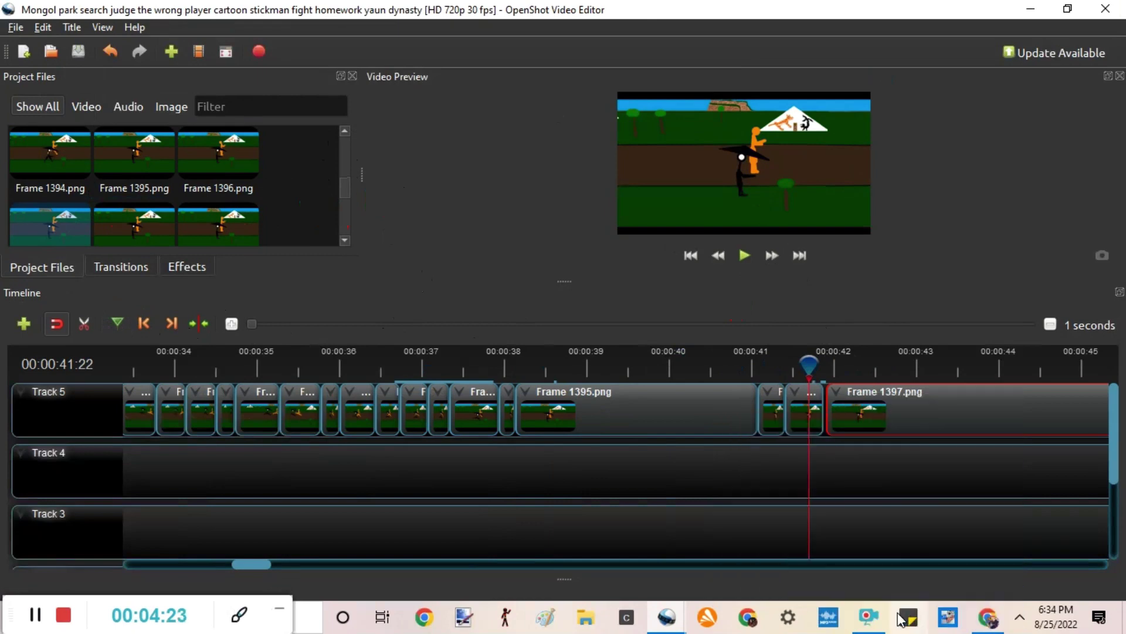
key(Delete)
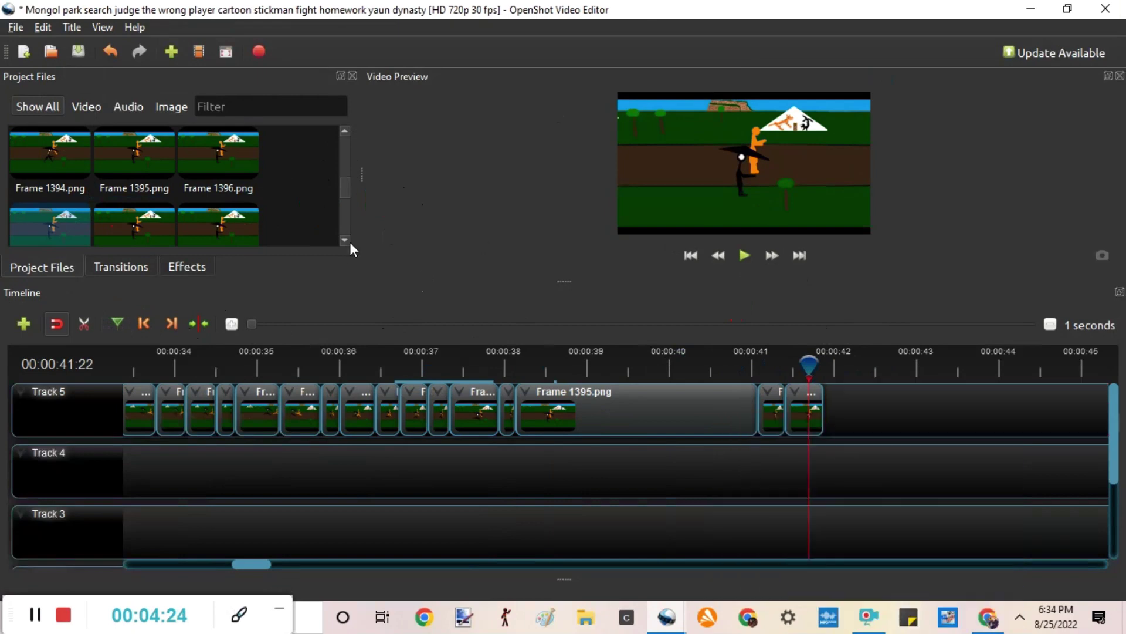
Add Frame 1398.png directly after the short Frame 1397.png clip on Track 5 and split it at about 00:00:42:07
scroll(349, 241, down, 1)
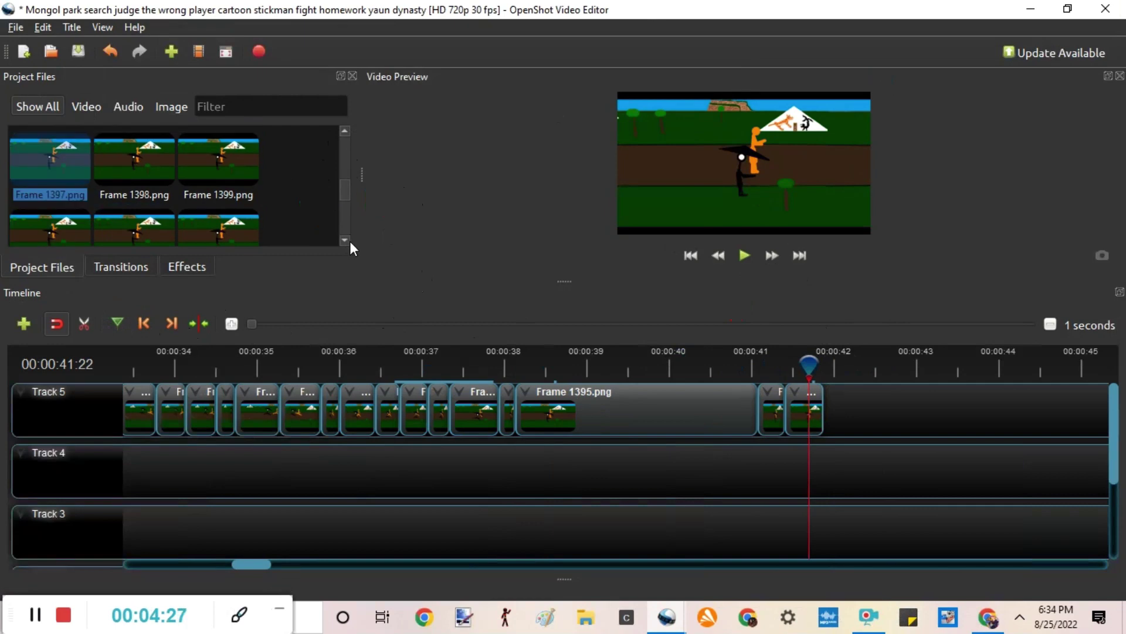
drag(121, 166, 839, 407)
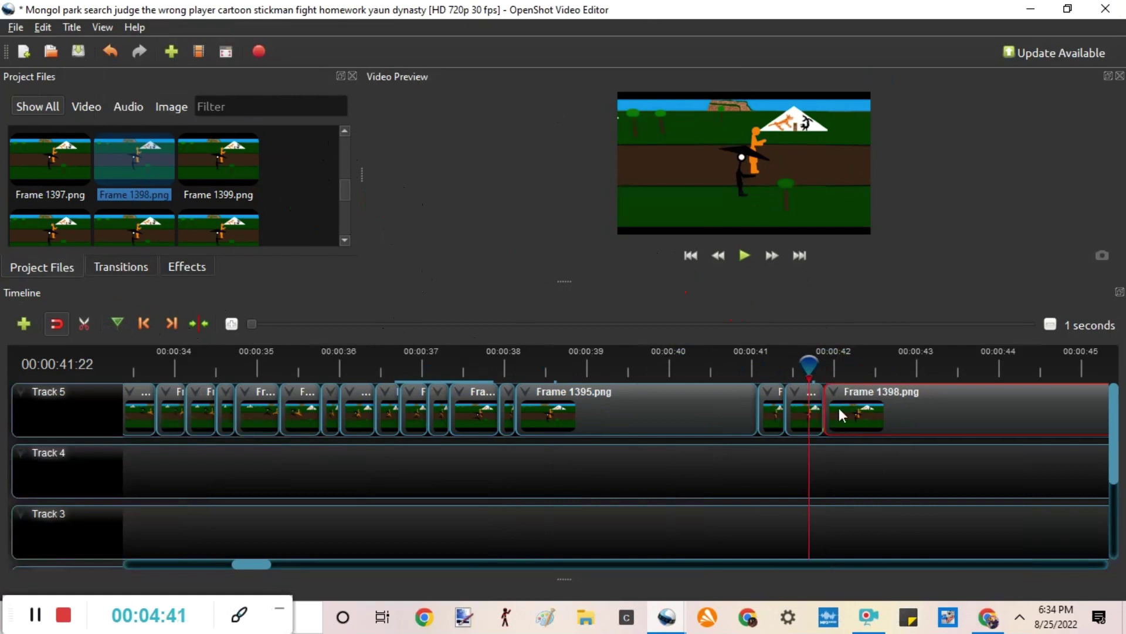
click(850, 360)
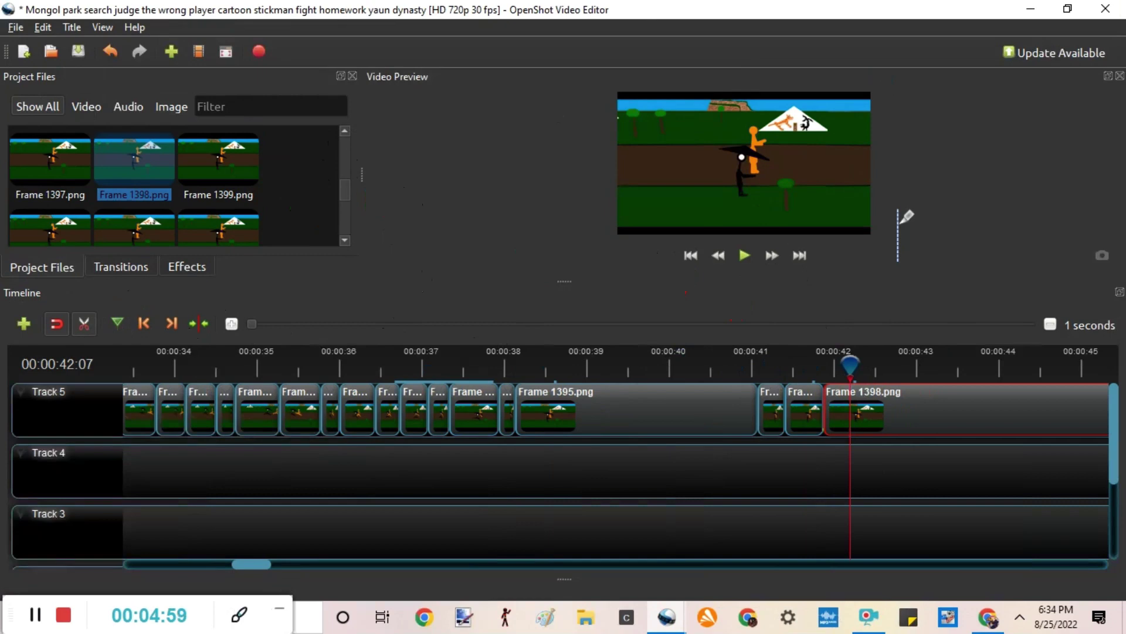
key(ctrl+k)
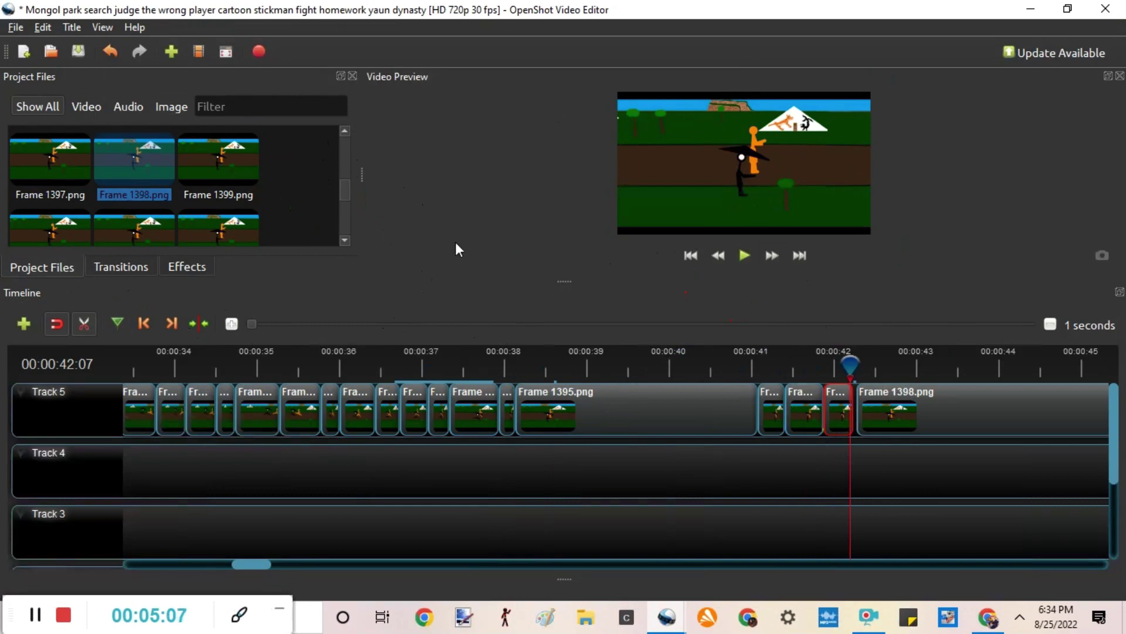
click(85, 323)
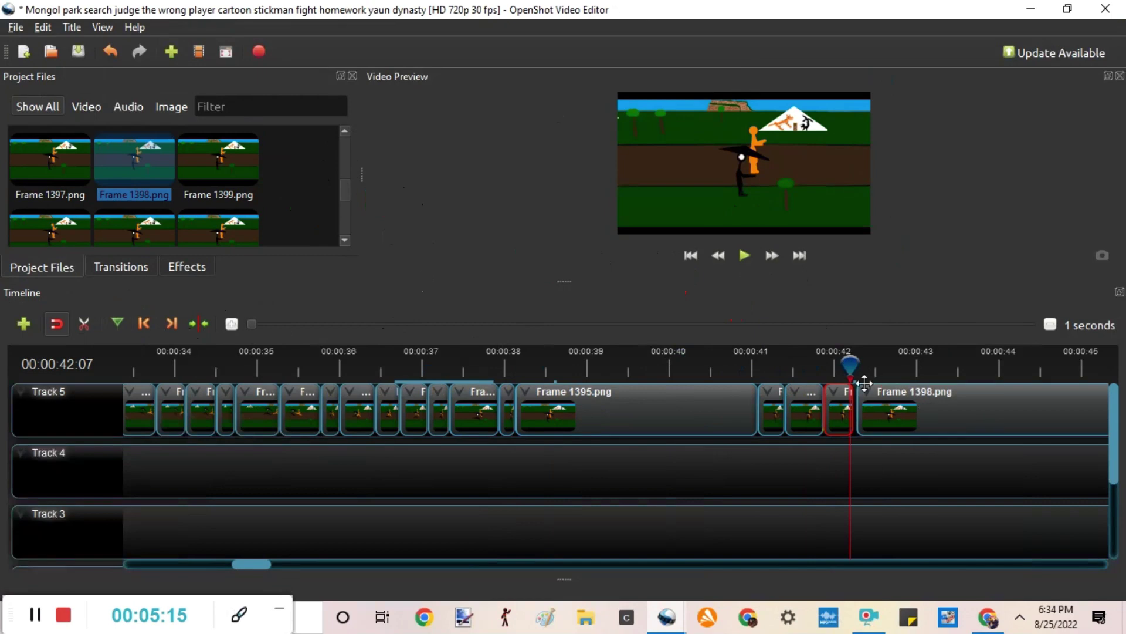
Remove the long leftover piece of Frame 1398.png from Track 5 and extend the short Frame 1398.png clip slightly past the playhead at 00:00:42:07
click(868, 404)
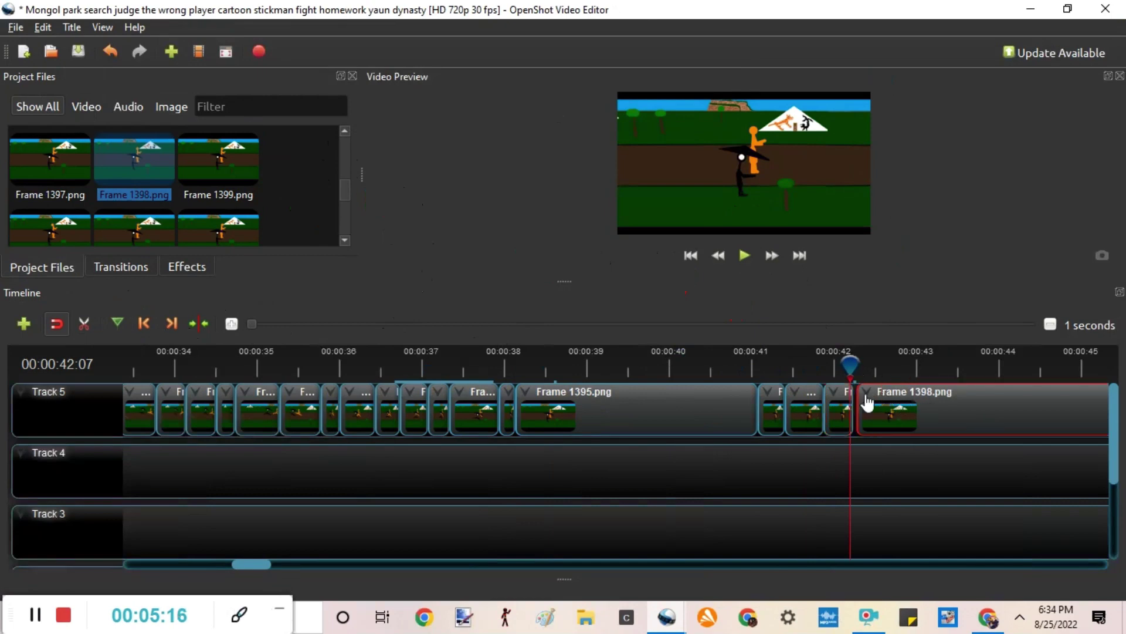
right_click(869, 405)
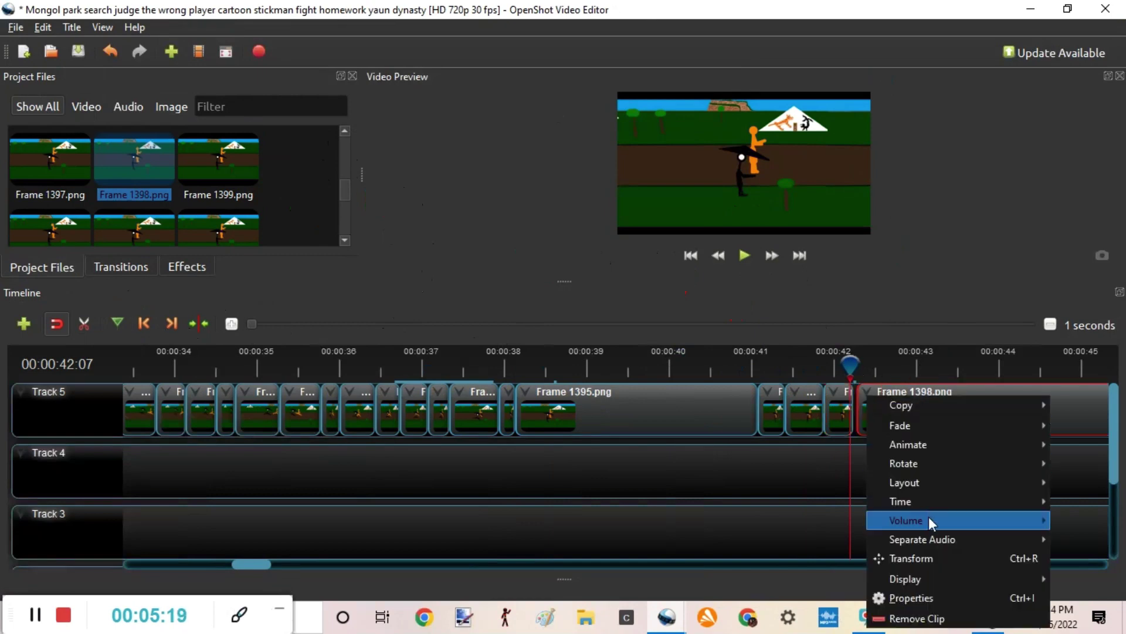
click(983, 621)
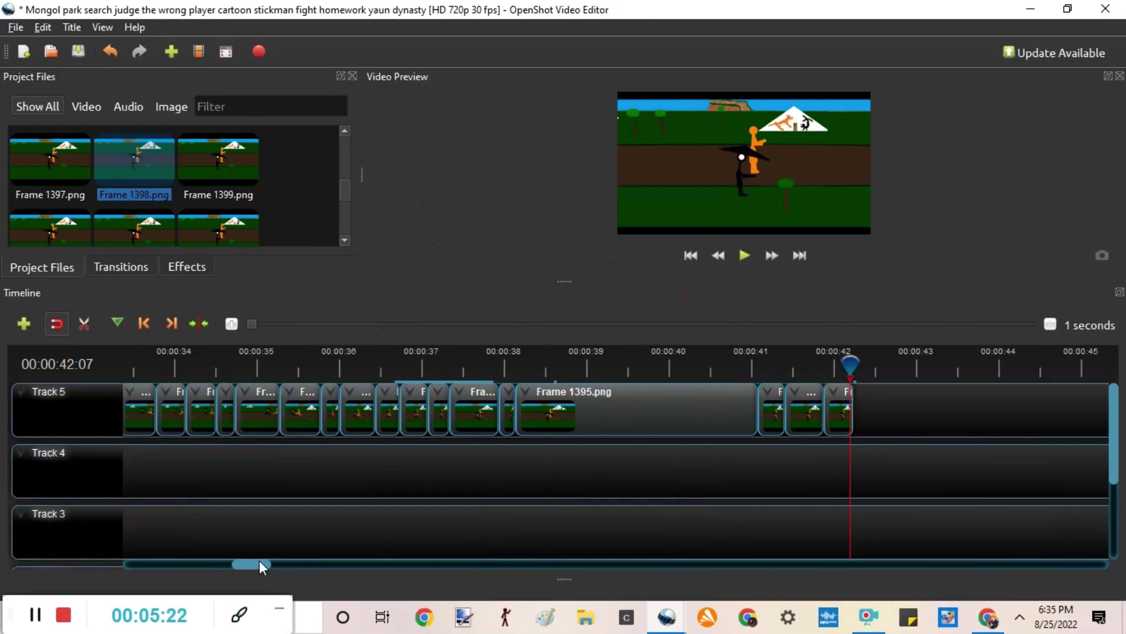
drag(259, 561, 273, 559)
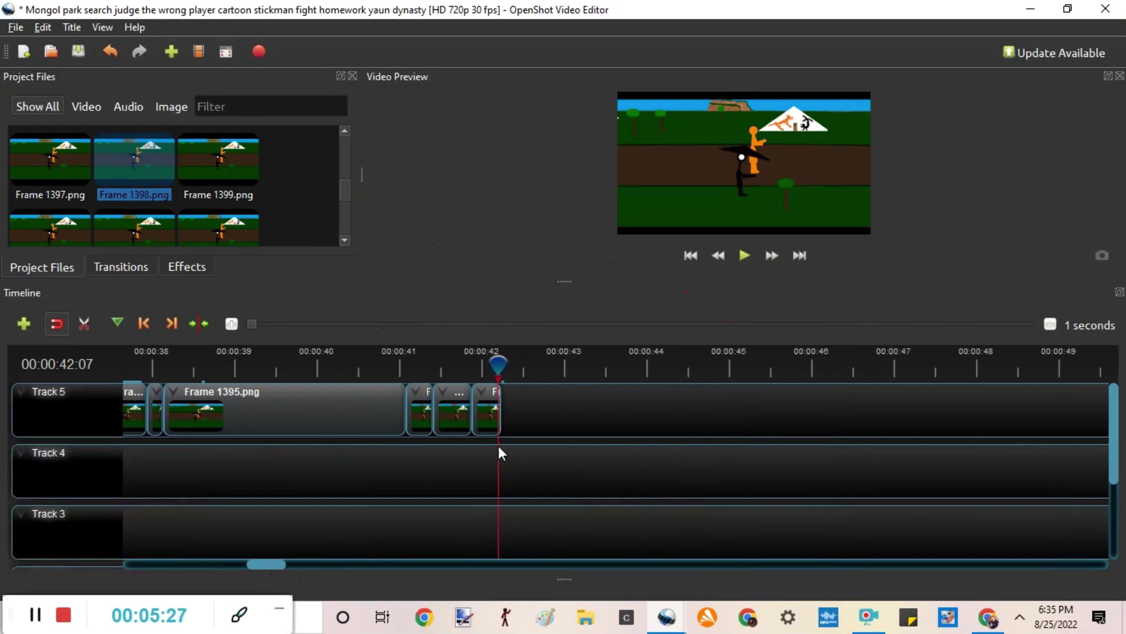
mouse_move(499, 409)
mouse_down()
mouse_move(610, 398)
mouse_move(509, 397)
mouse_up()
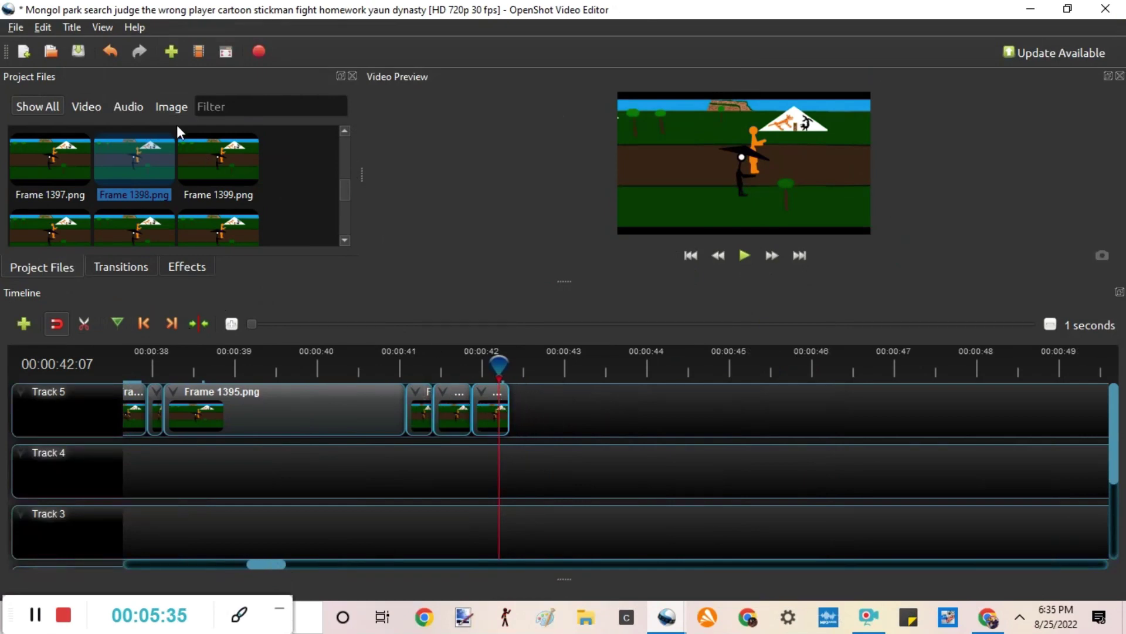
Add Frame 1399.png directly after the short Frame 1398.png clip on Track 5 and split it at about 00:00:42:24
click(223, 167)
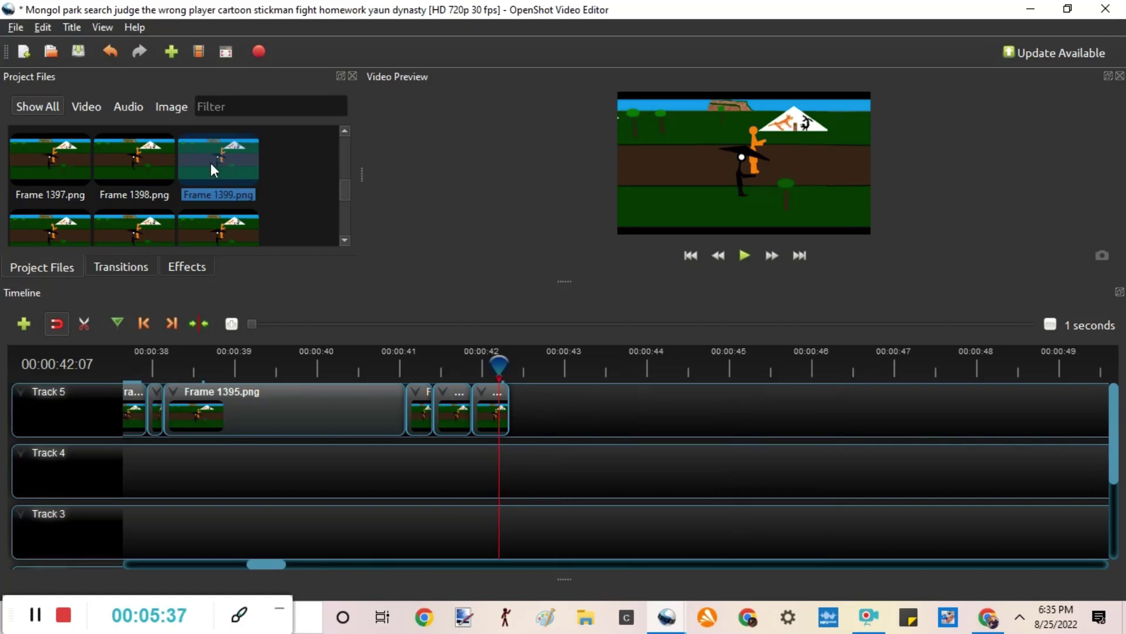
drag(210, 163, 514, 405)
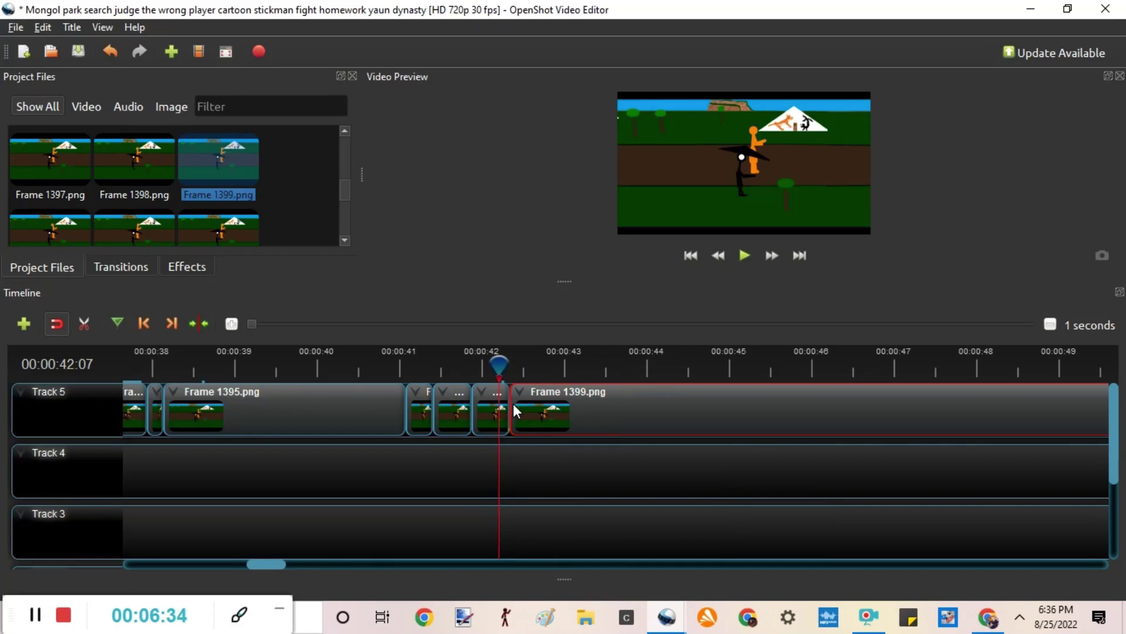
click(563, 368)
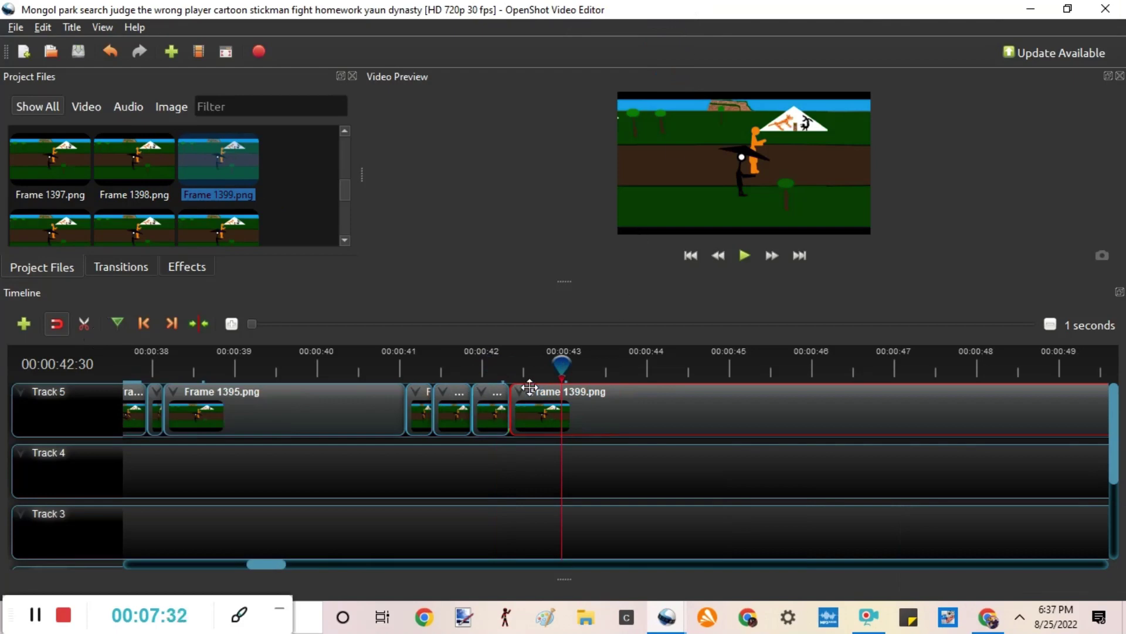
click(85, 322)
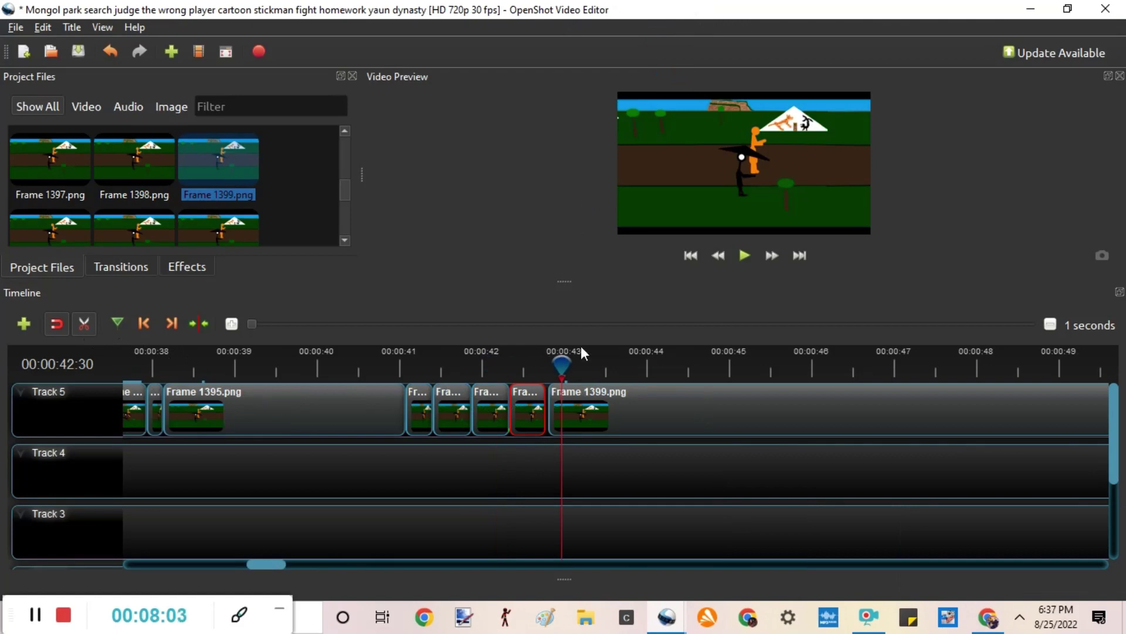
Check the short Frame 1399.png clip at 00:00:42:17, leave the razor mode and remove its long leftover piece from Track 5
drag(551, 368, 526, 368)
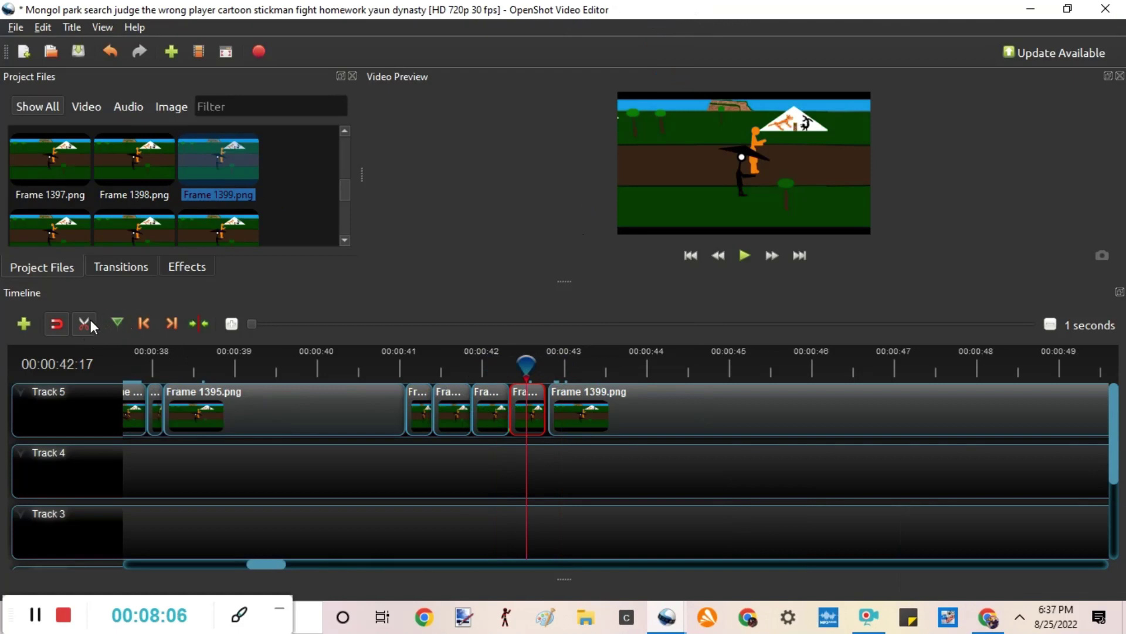
key(c)
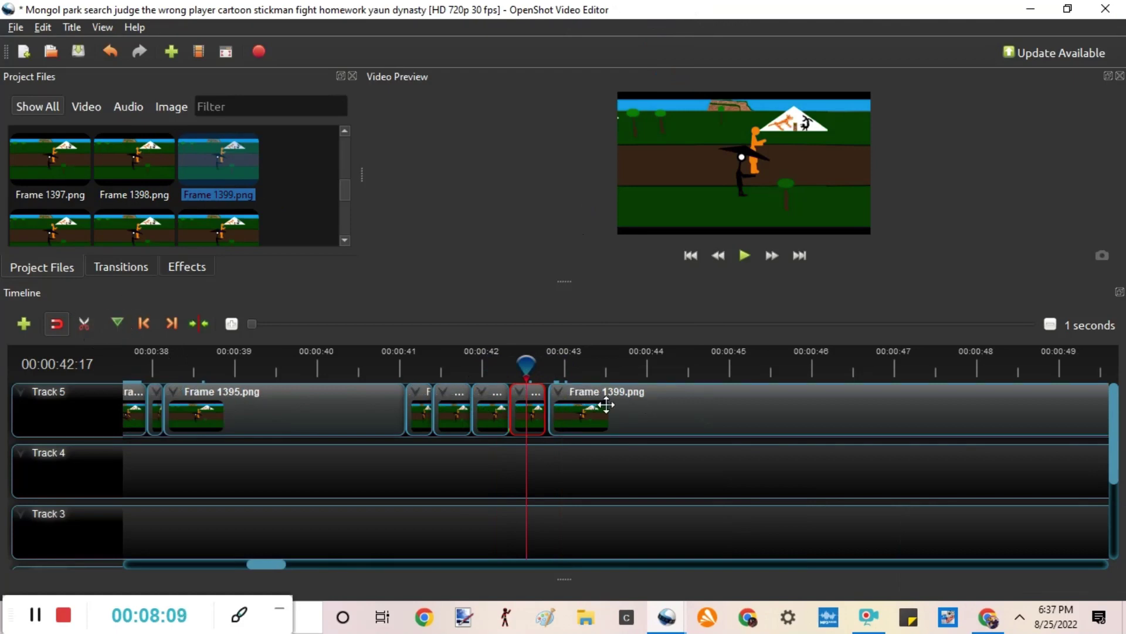
click(605, 404)
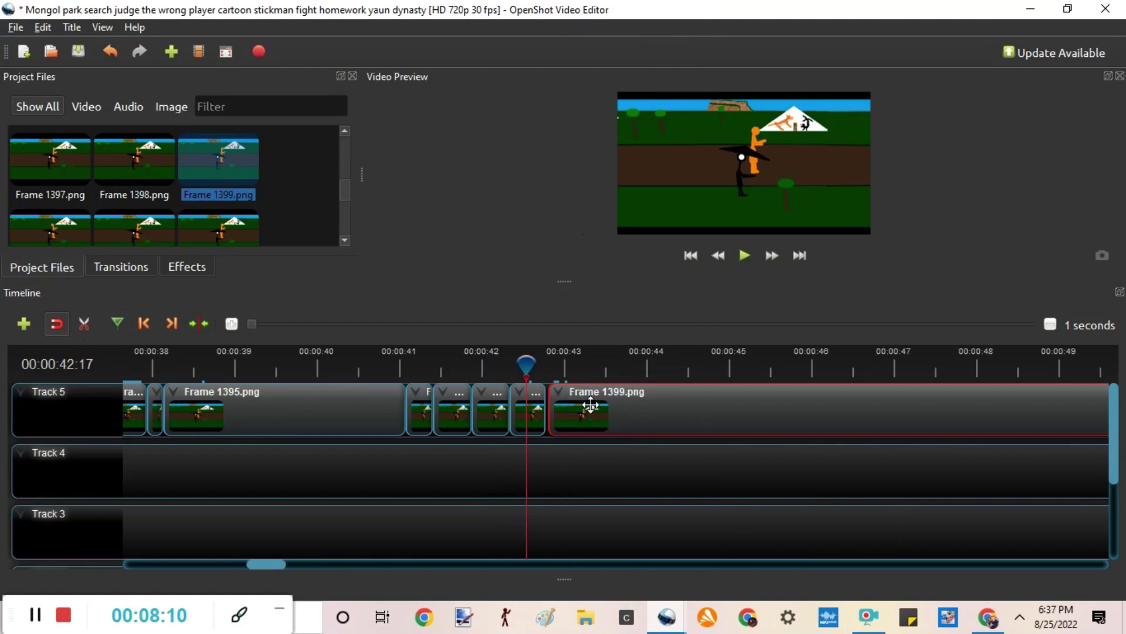
click(559, 393)
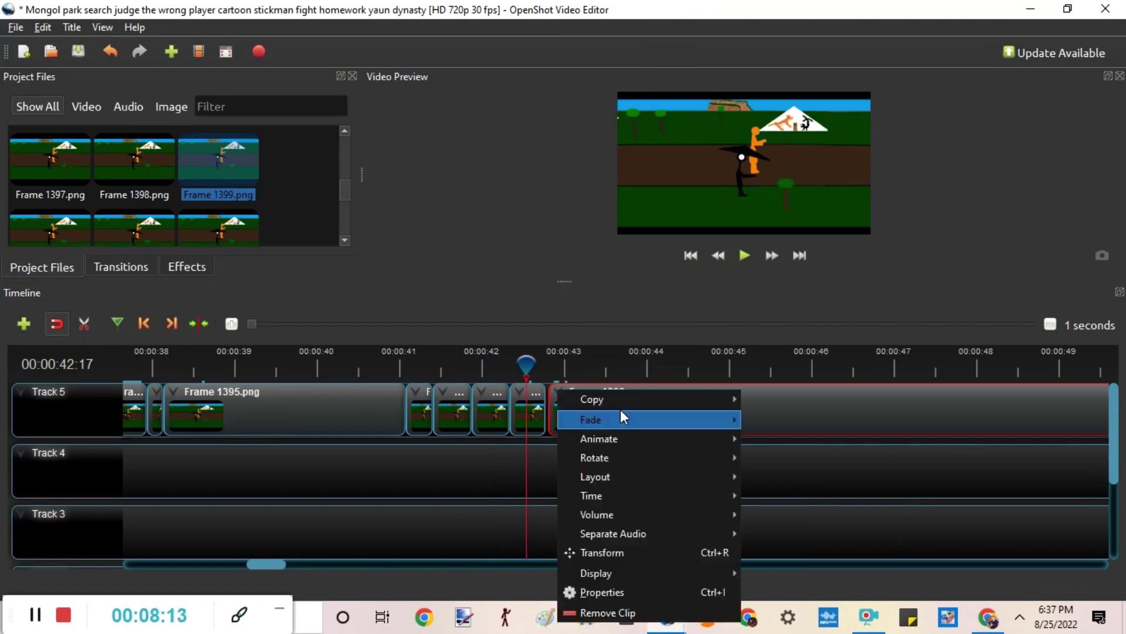
click(607, 612)
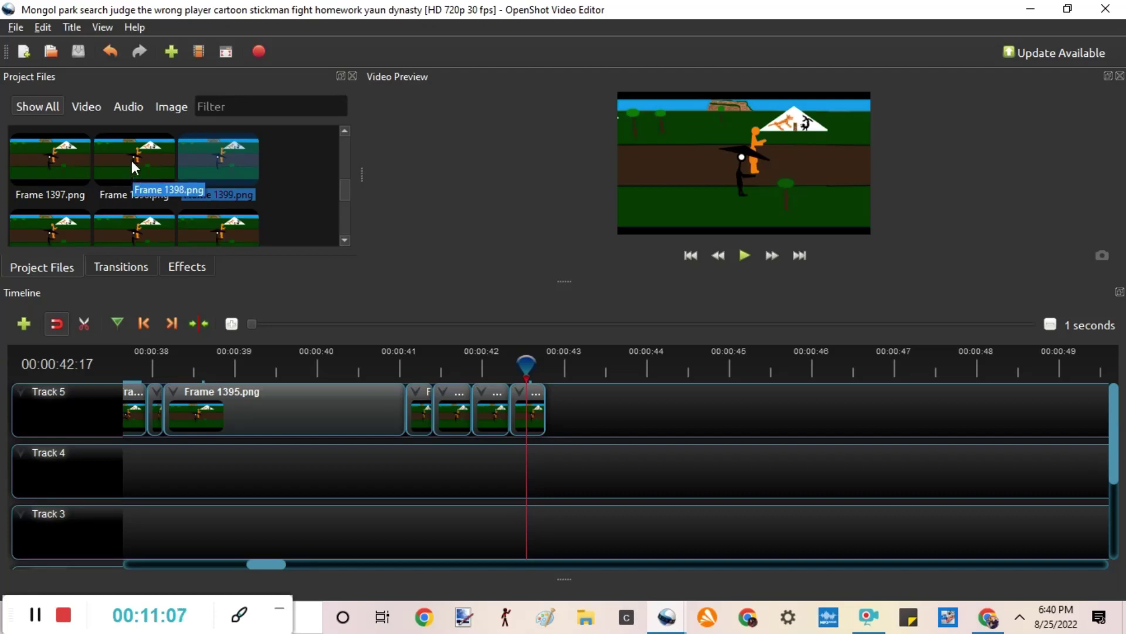
Add Frame 1398.png again directly after the short Frame 1399.png clip on Track 5 and split it at about 00:00:43:05
drag(131, 157, 590, 400)
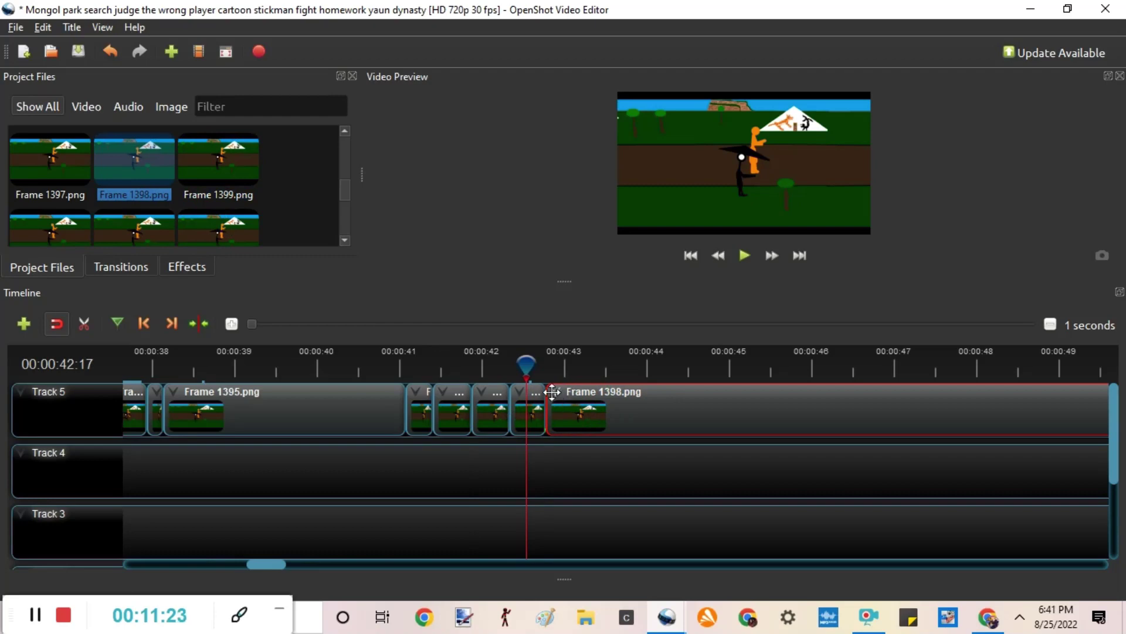
click(607, 361)
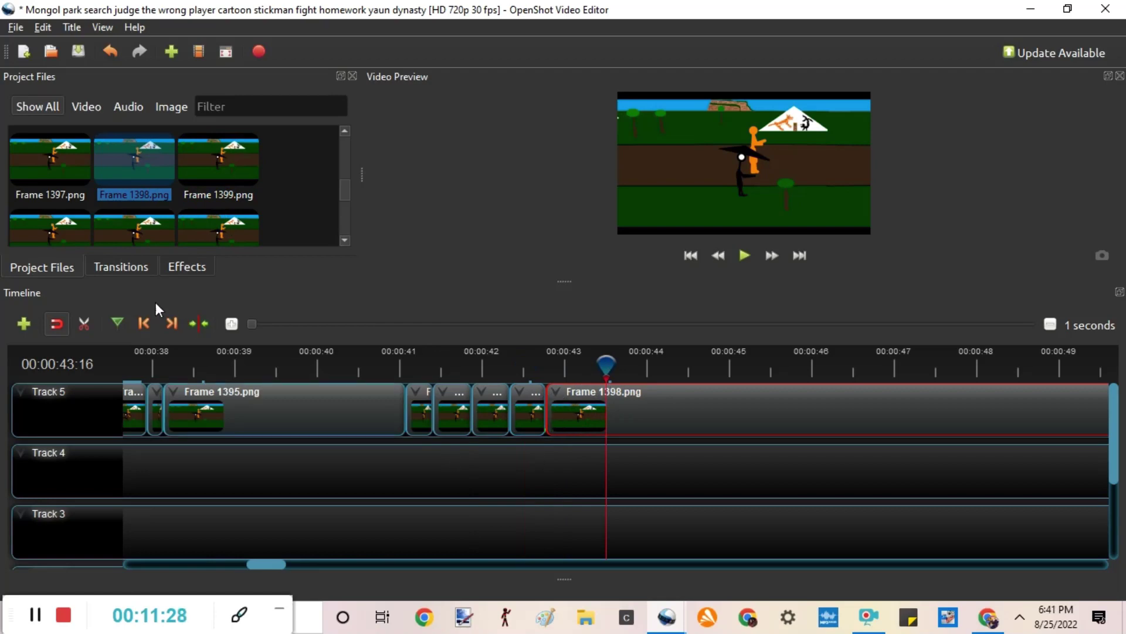
click(84, 323)
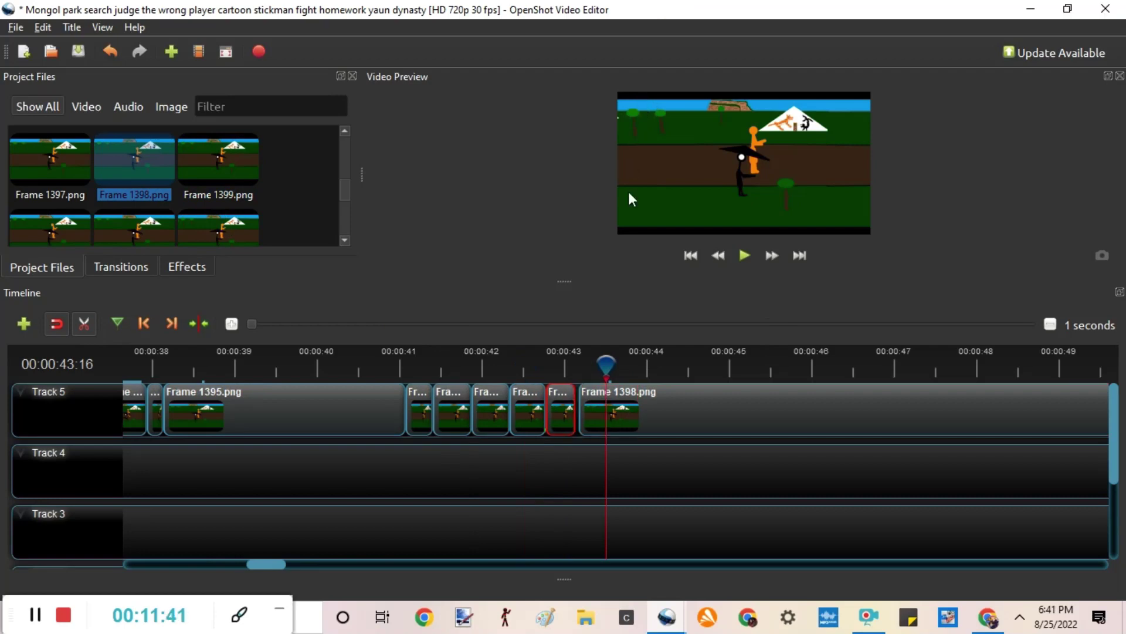
Check the new short Frame 1398.png clip at 00:00:42:29 and remove the long leftover piece after it from Track 5
drag(603, 364, 559, 364)
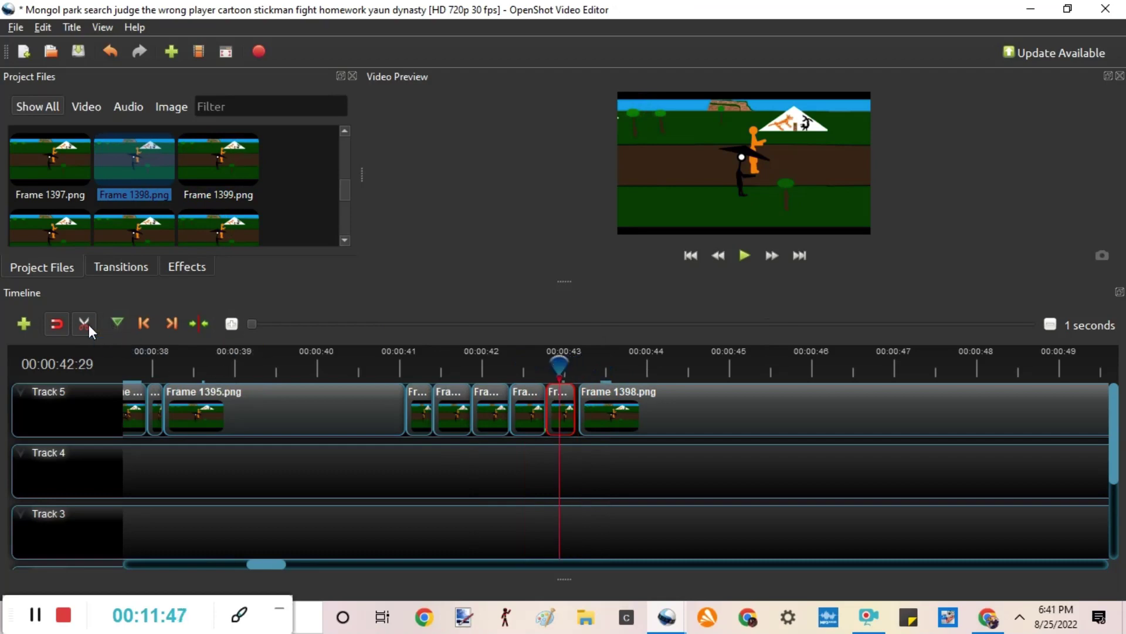
click(617, 398)
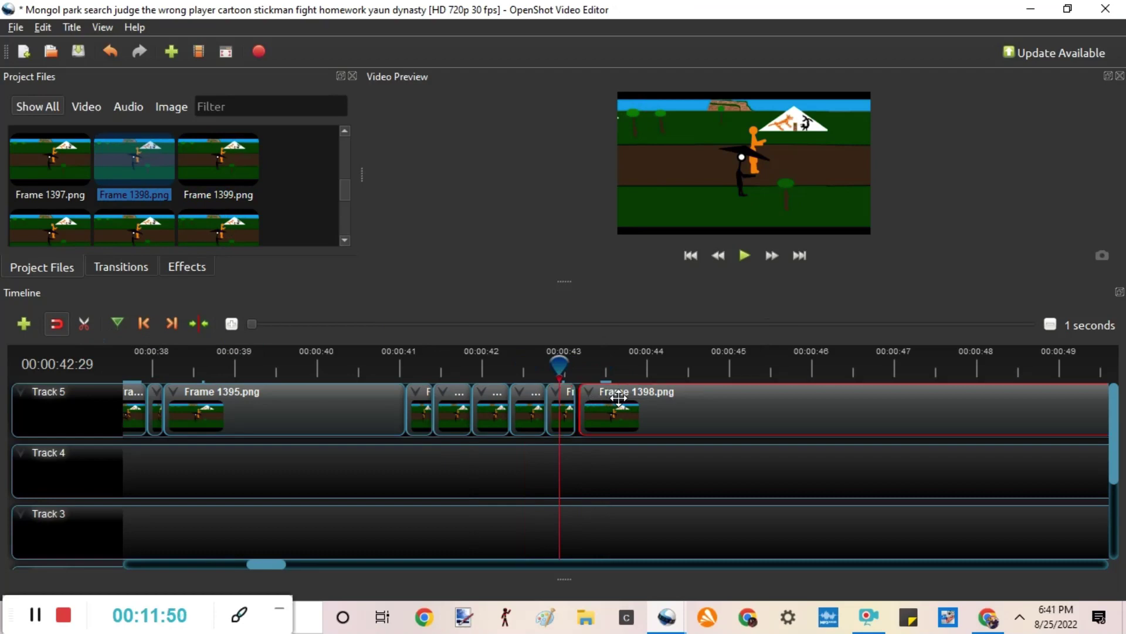
click(590, 392)
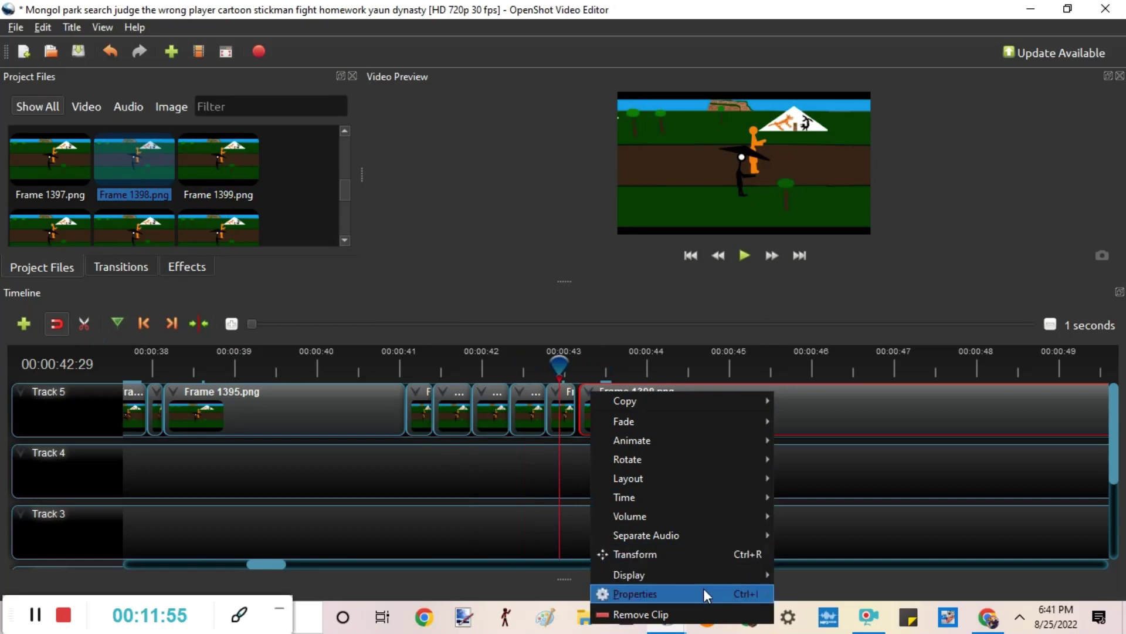
click(696, 615)
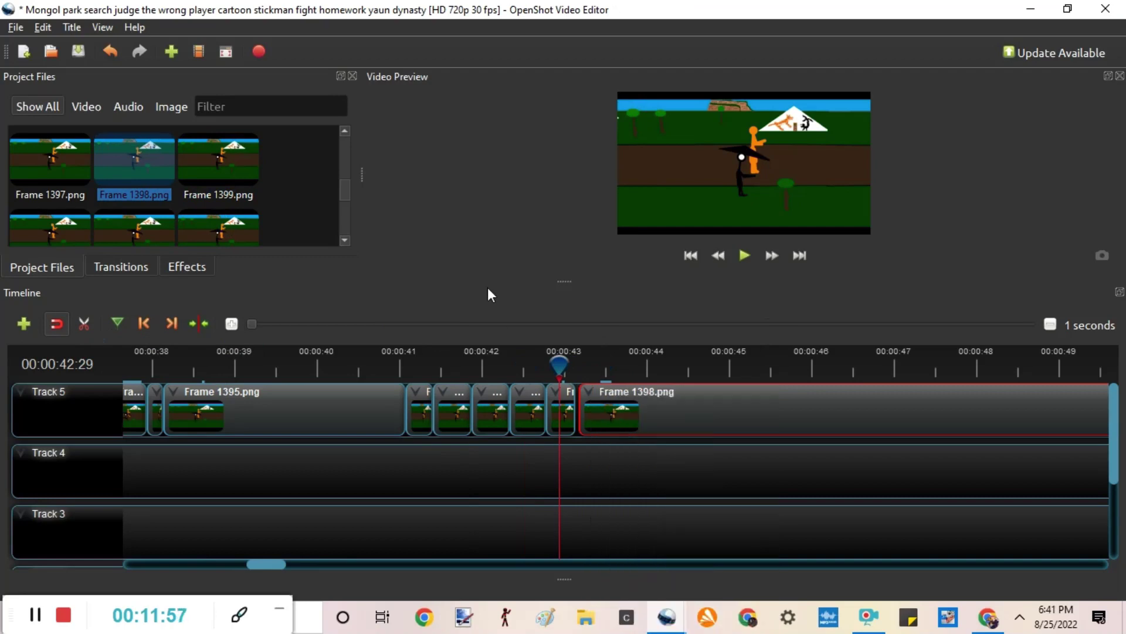
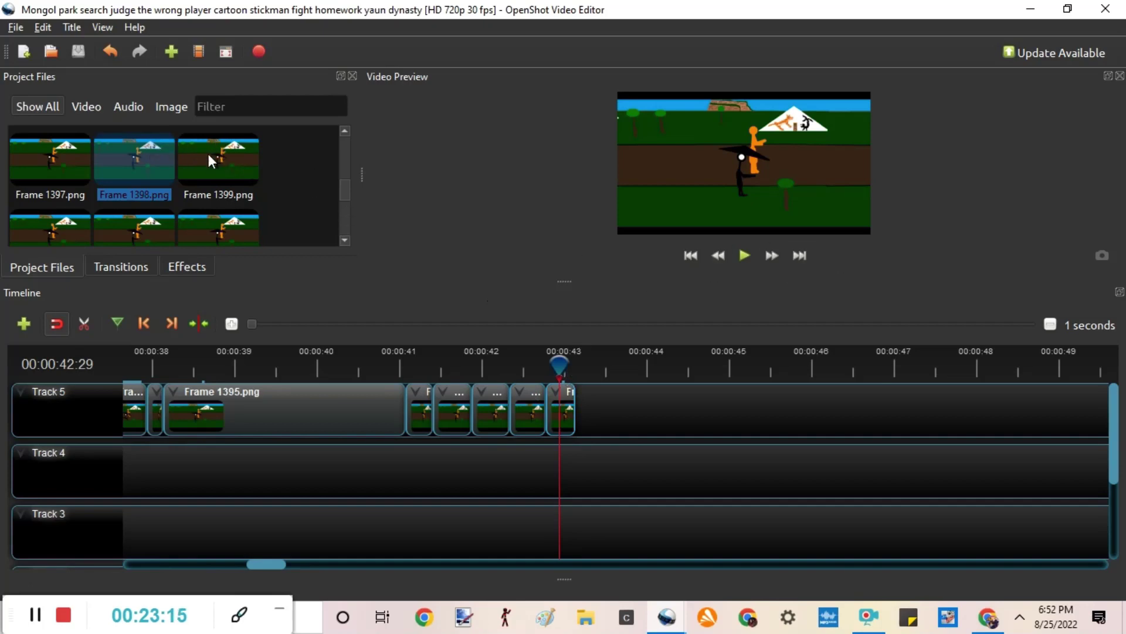
Add another Frame 1398.png at the end of Track 5, compare it with the preceding clips, and split it at about 00:00:43:26
drag(144, 159, 613, 393)
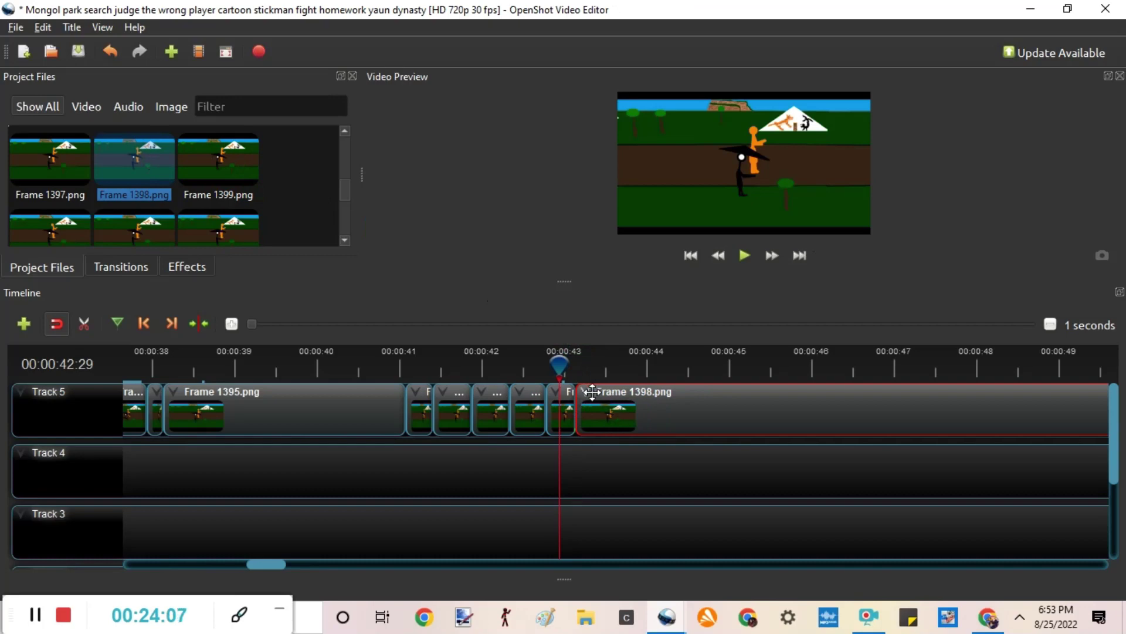
click(627, 369)
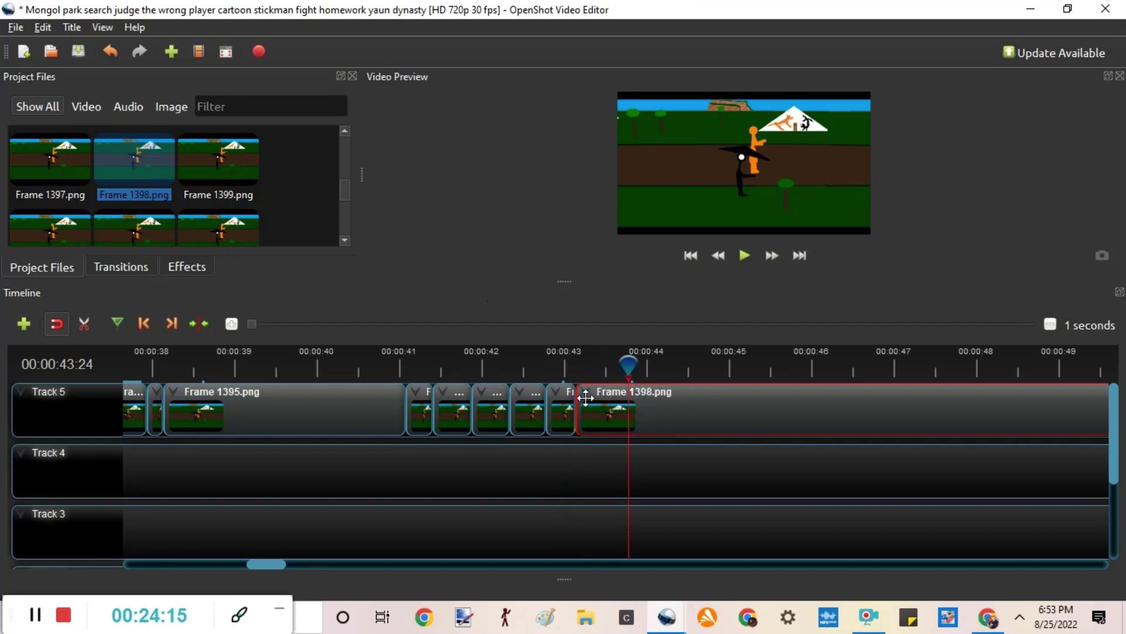
click(555, 360)
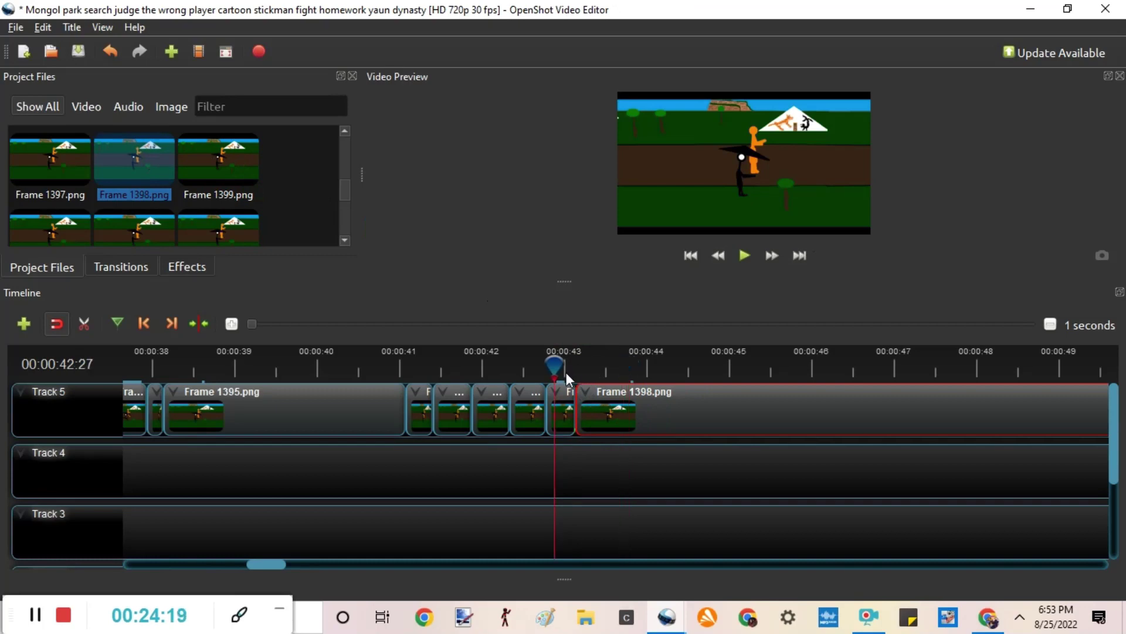
click(627, 352)
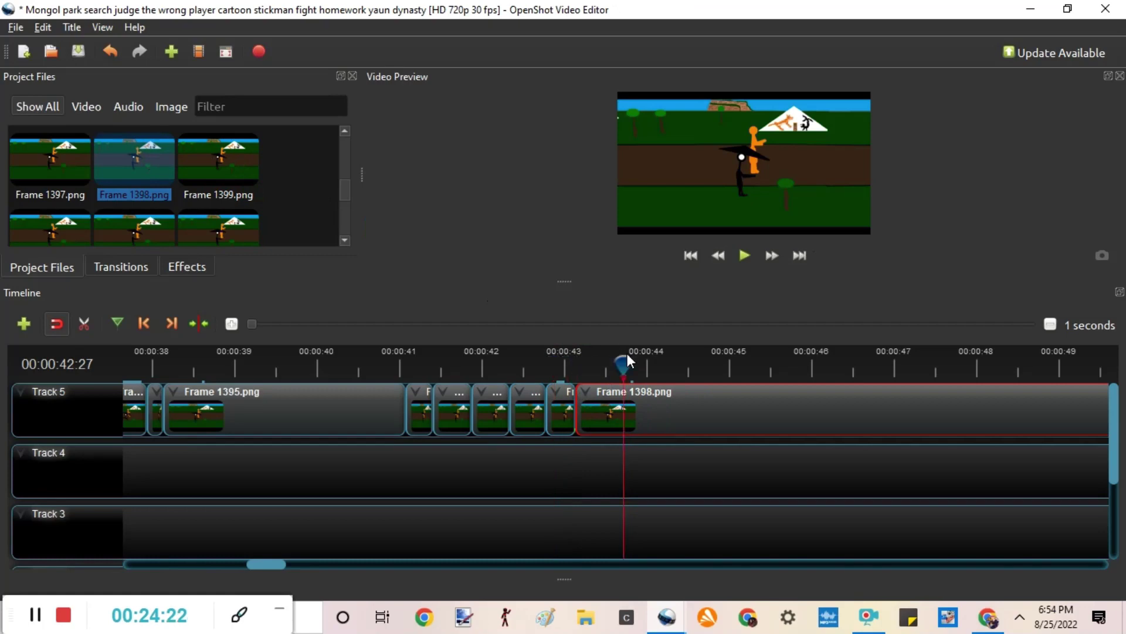
click(628, 353)
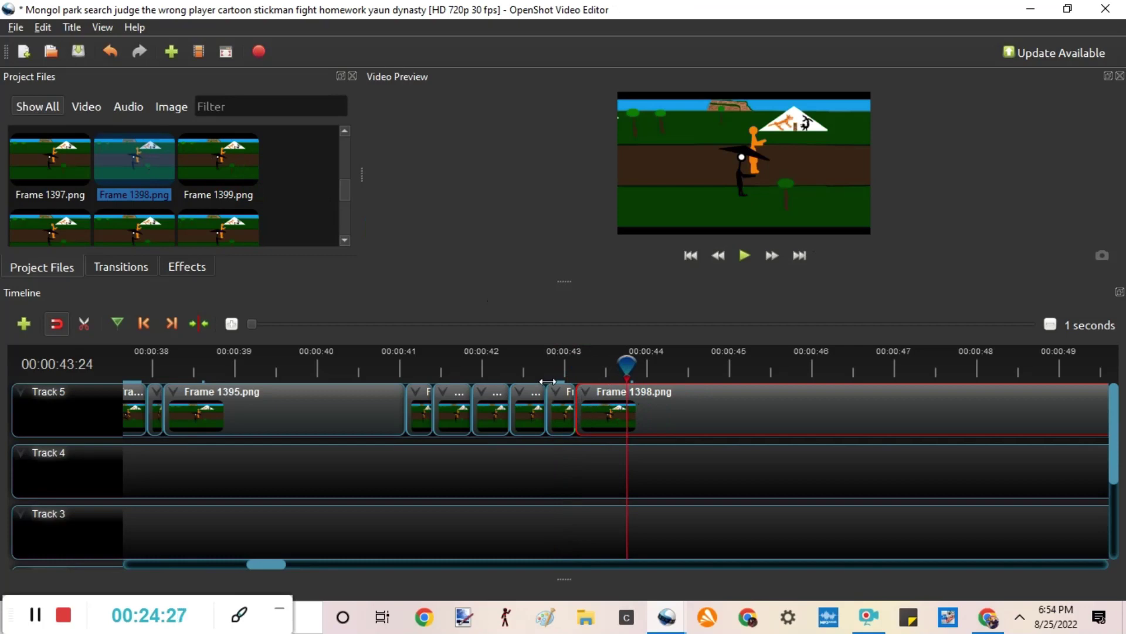
click(536, 368)
drag(535, 367, 601, 364)
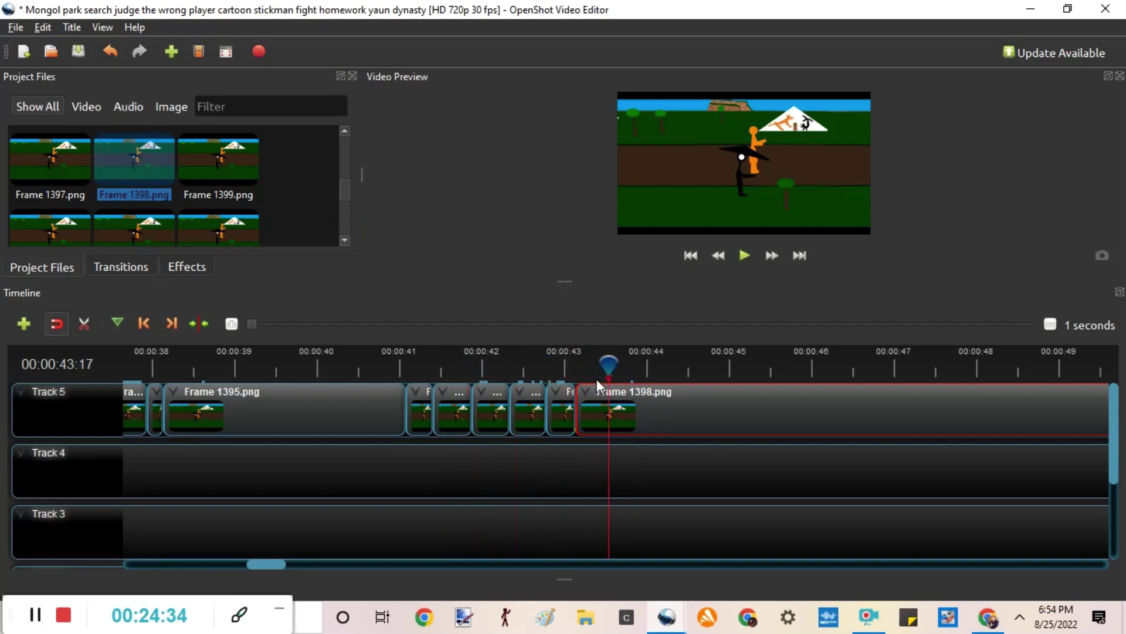
click(561, 364)
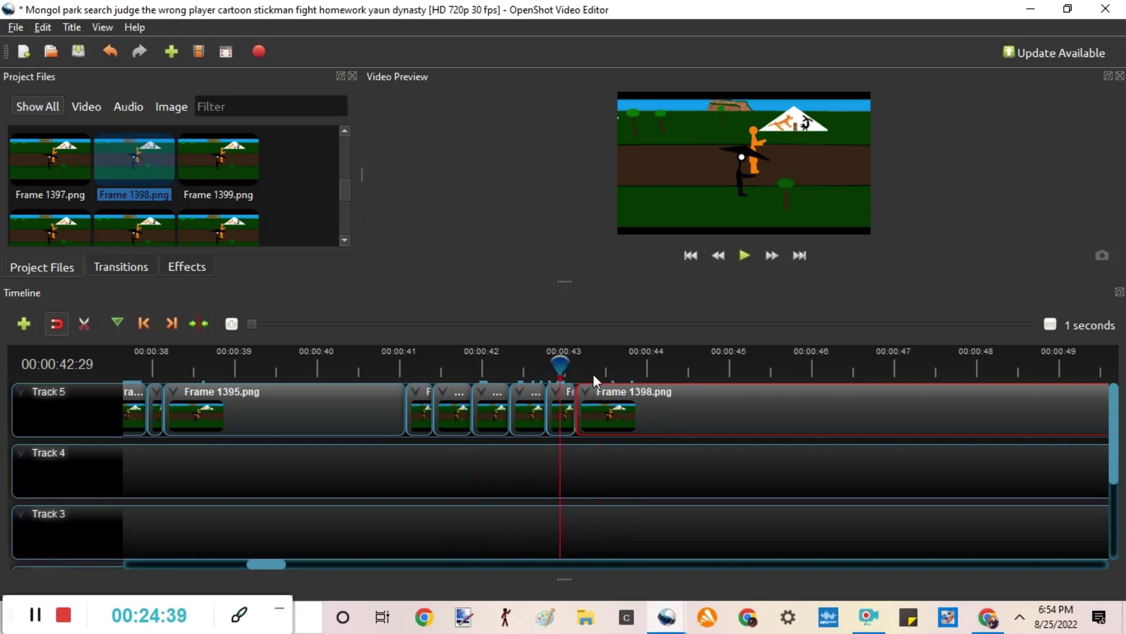
click(628, 356)
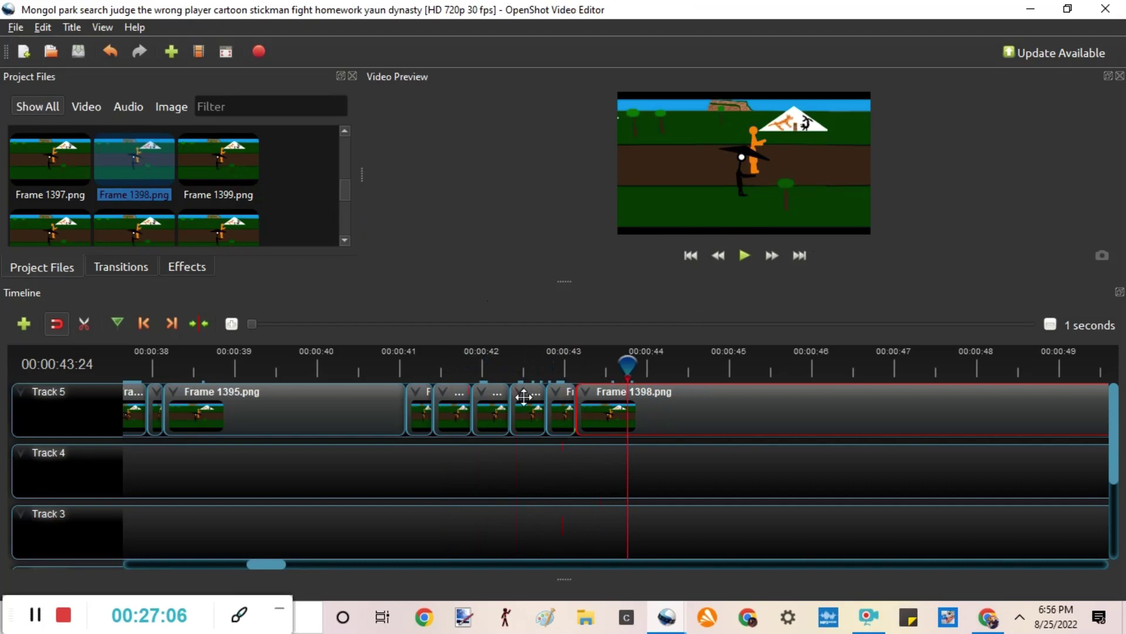
click(86, 325)
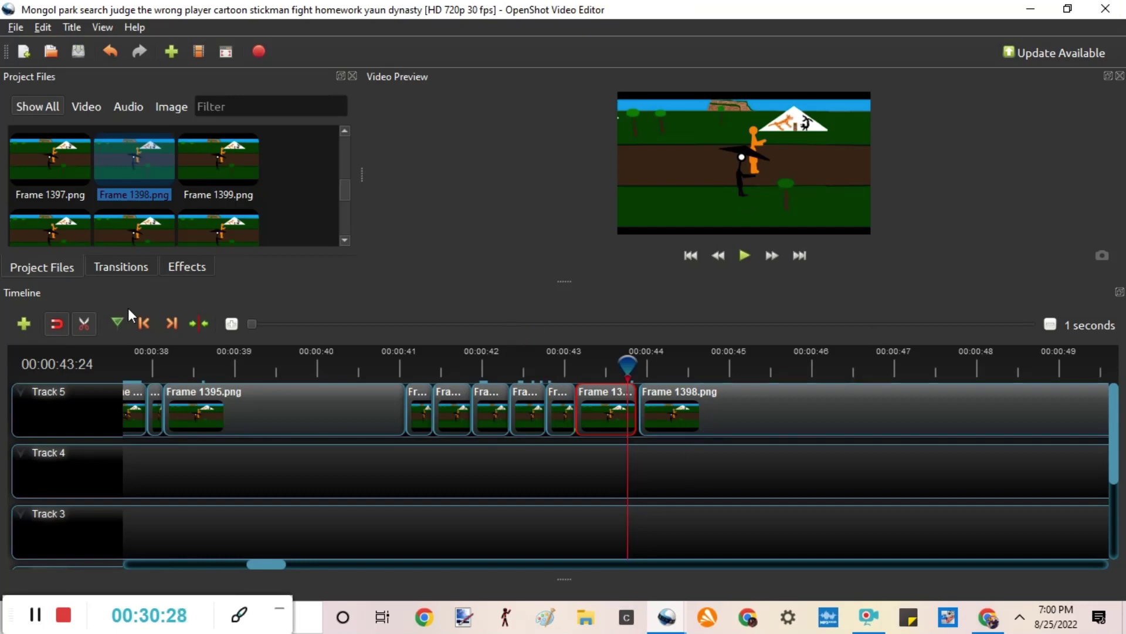
Leave the razor mode and remove the long leftover piece of the last Frame 1398.png from Track 5
click(89, 328)
key(c)
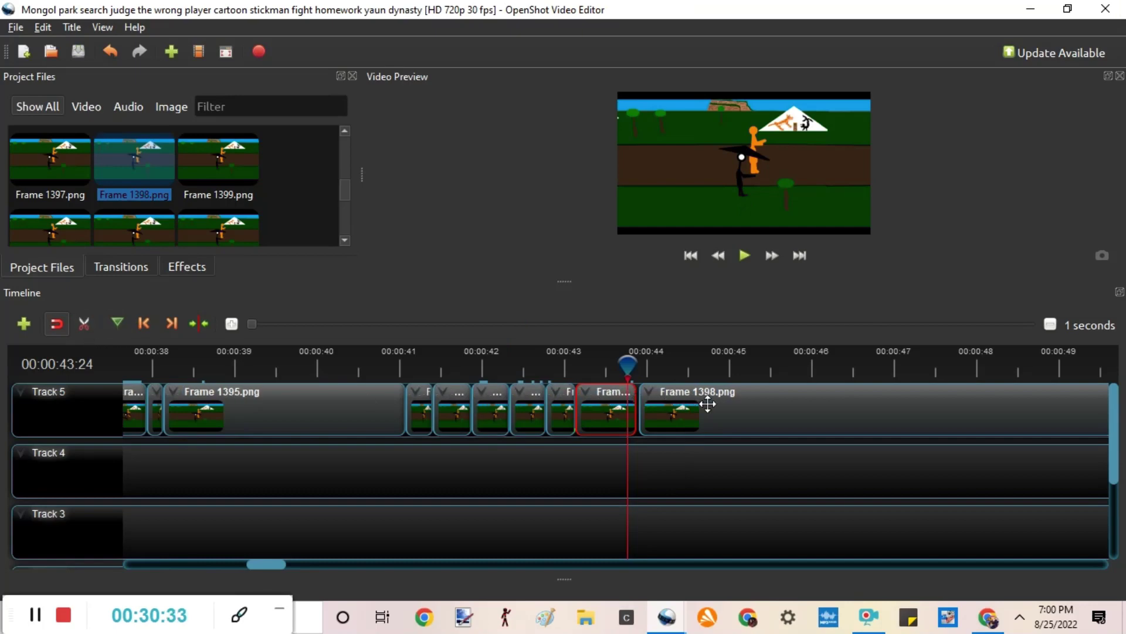
click(654, 401)
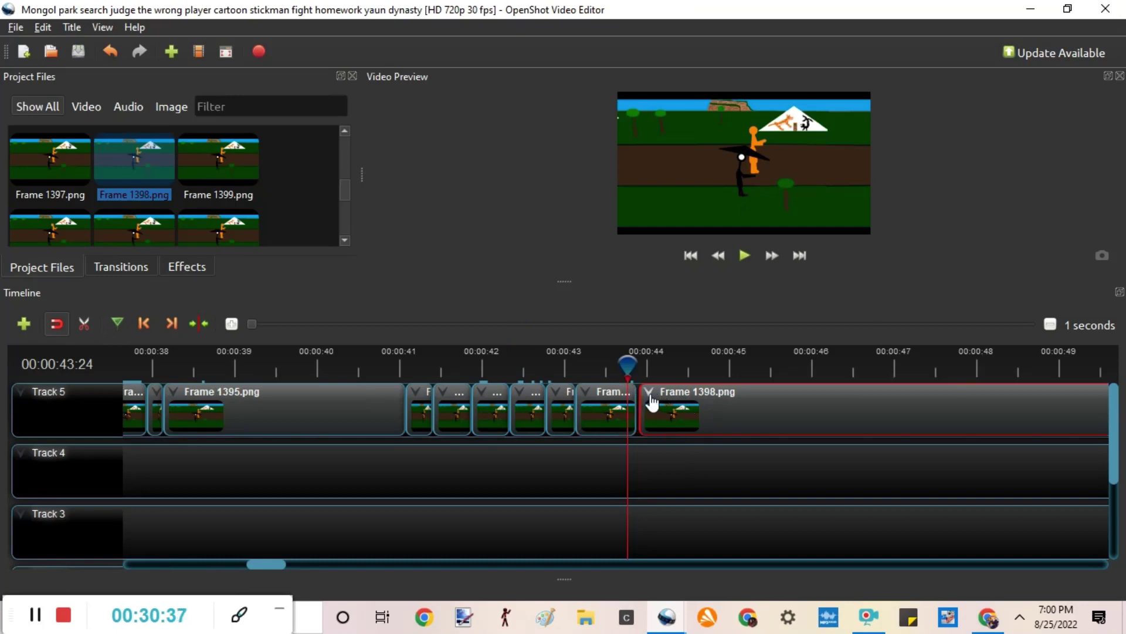
click(650, 398)
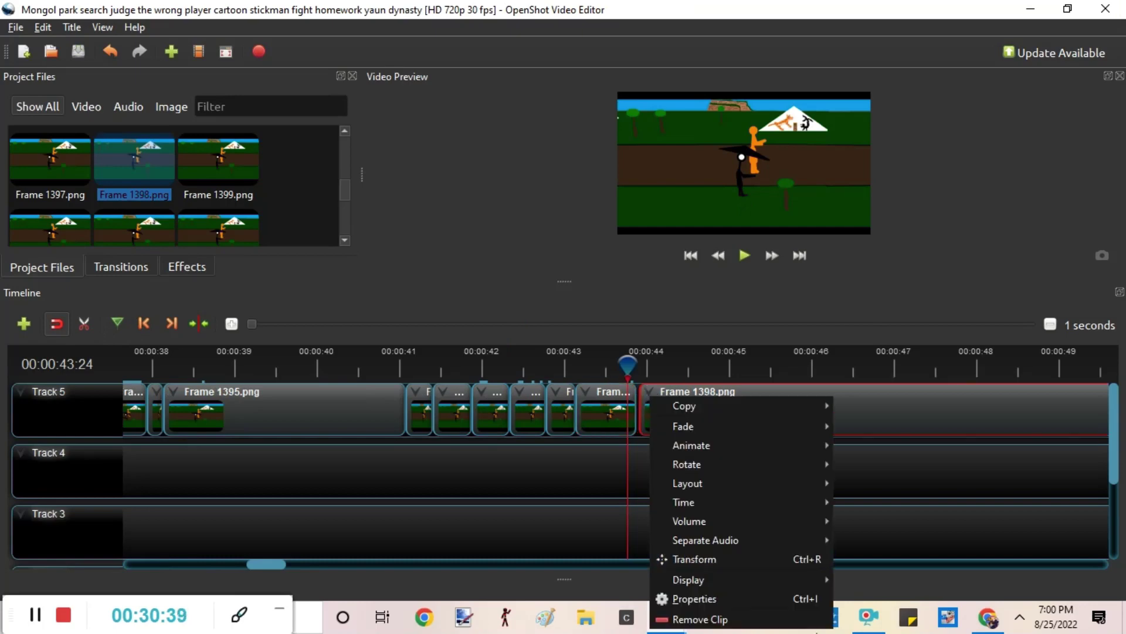
click(750, 621)
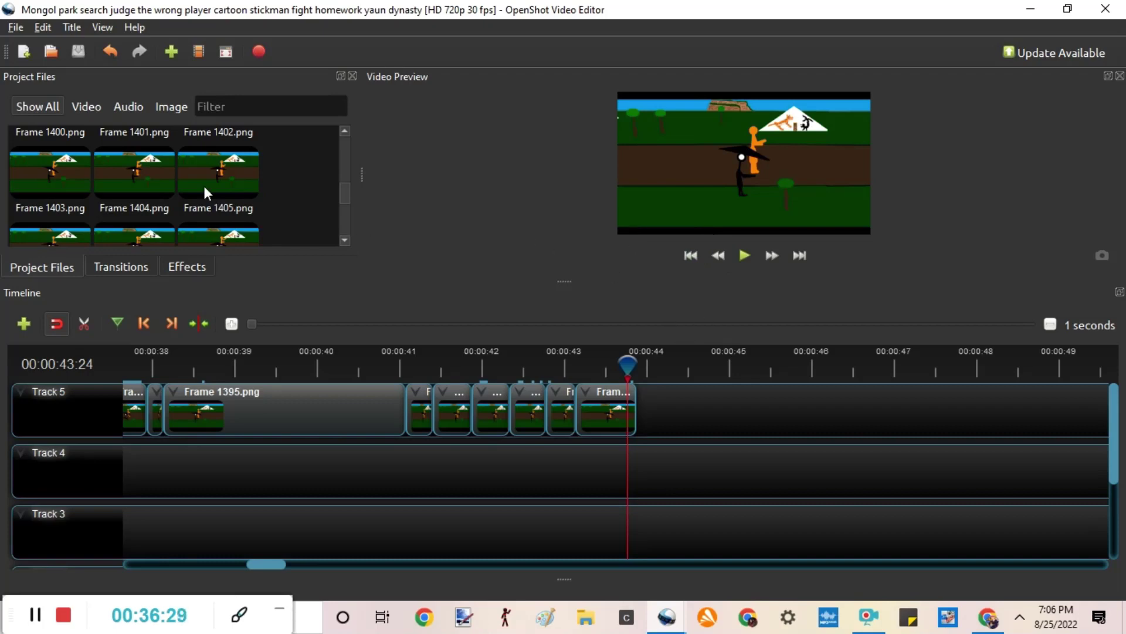
Add Frame 1403.png to Track 5 directly after the last short Frame 1398.png clip
click(63, 164)
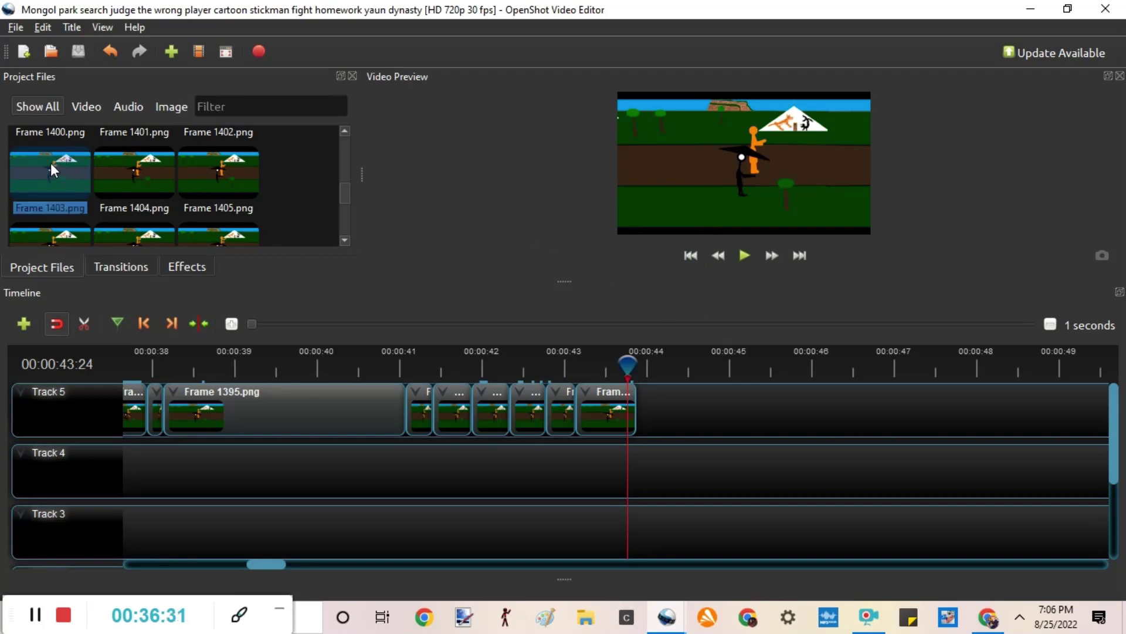
drag(50, 163, 647, 396)
drag(121, 201, 139, 229)
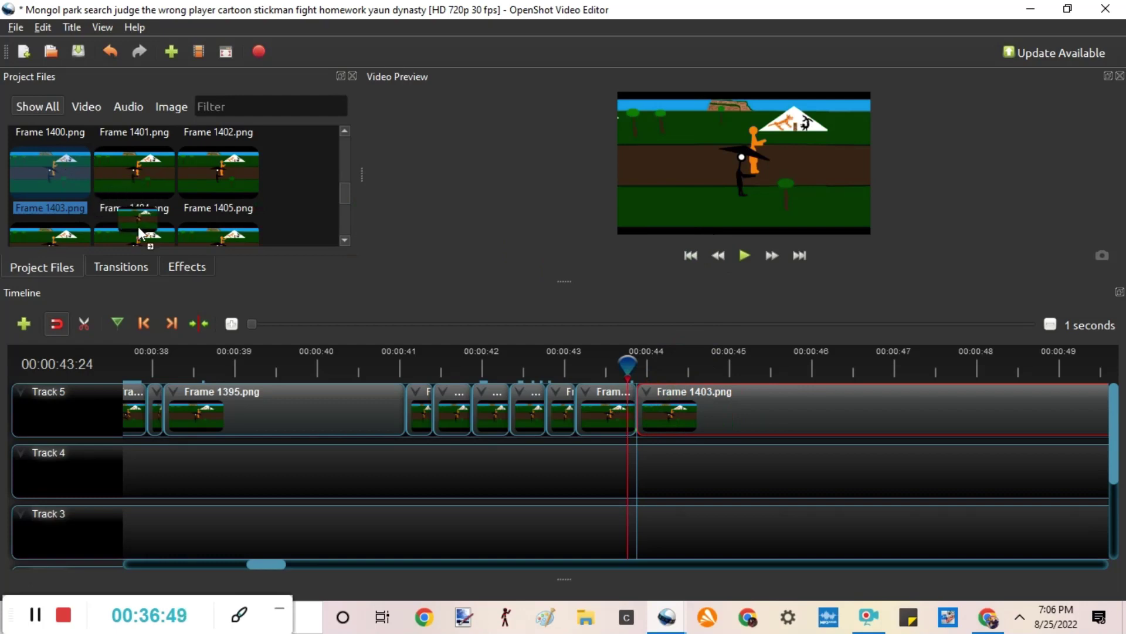
drag(318, 232, 316, 230)
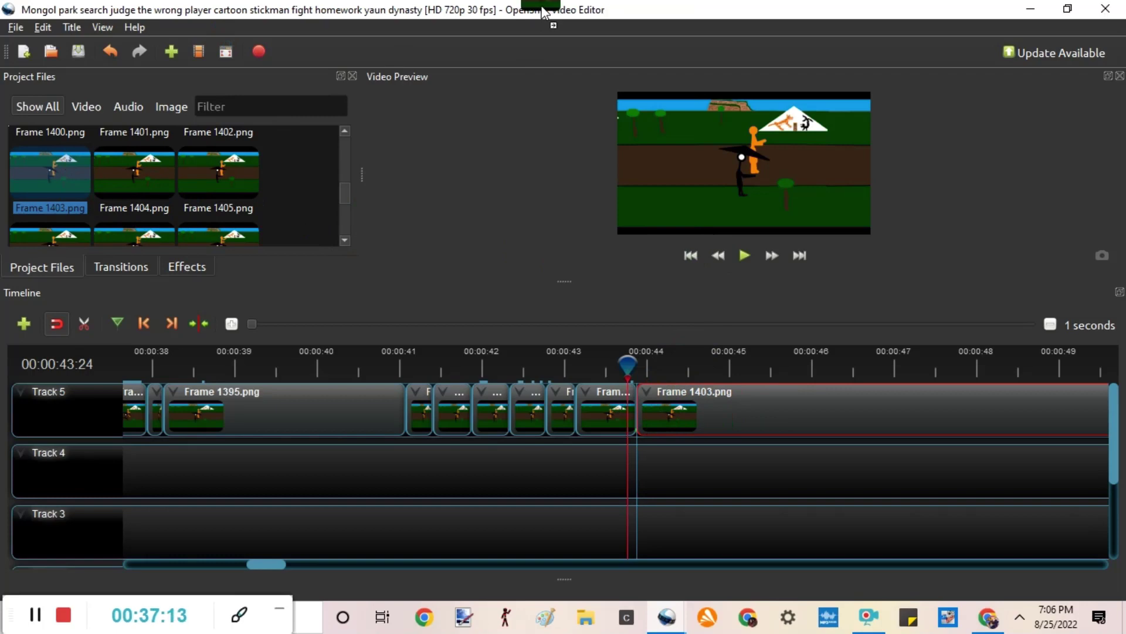
drag(542, 12, 704, 247)
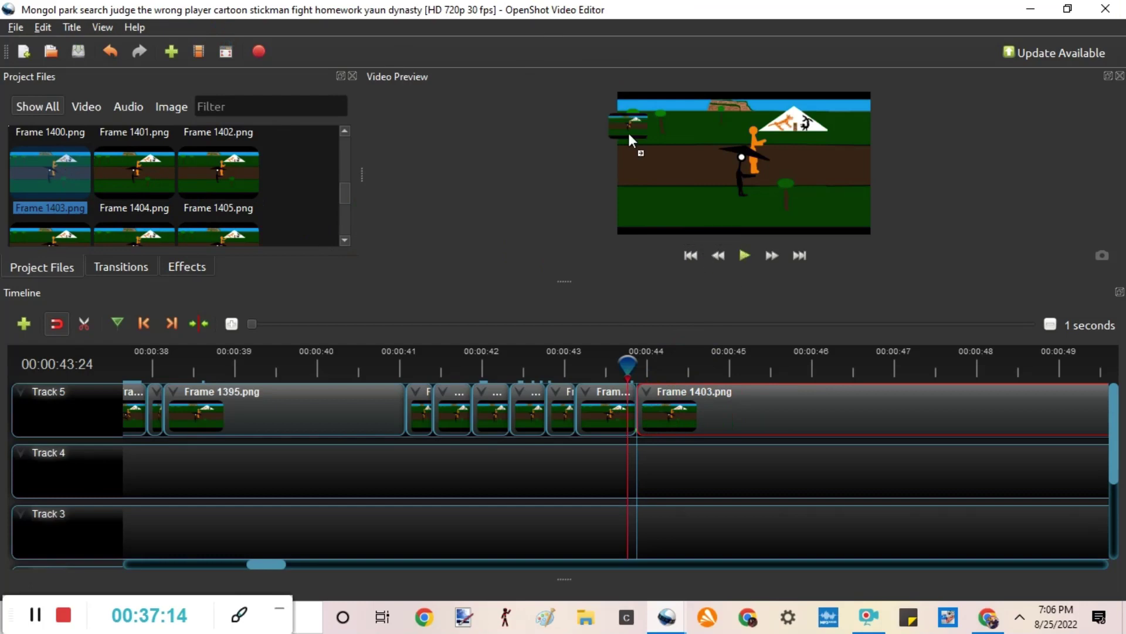
drag(629, 135, 571, 15)
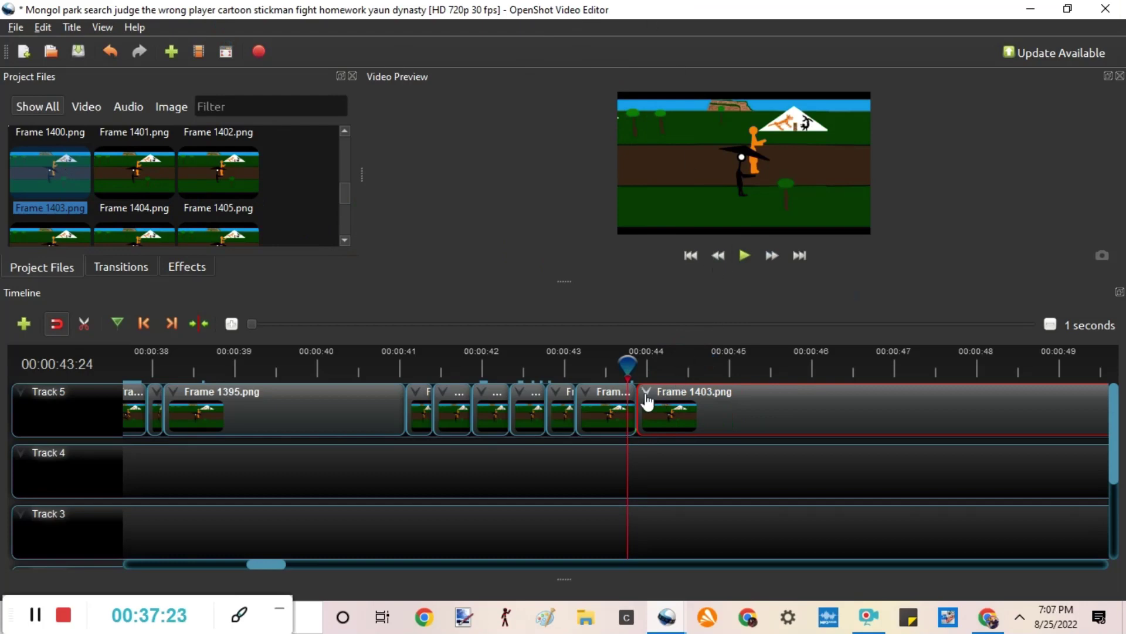
Preview the Frame 1403.png clip at 00:00:44:14 and split it at about 00:00:44:10
click(682, 367)
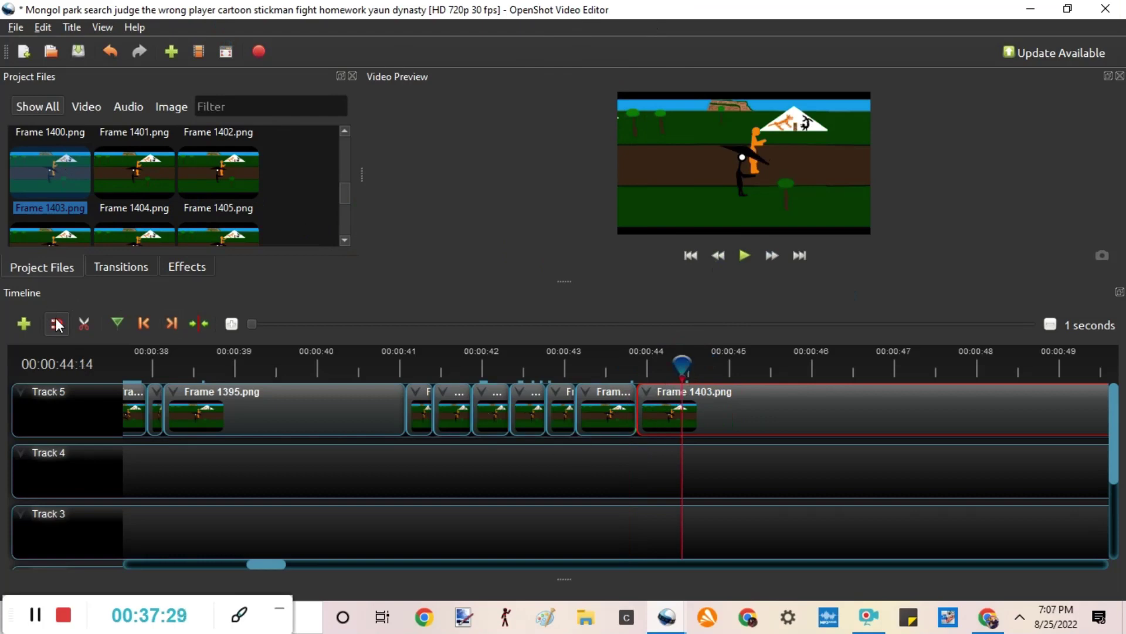
click(85, 324)
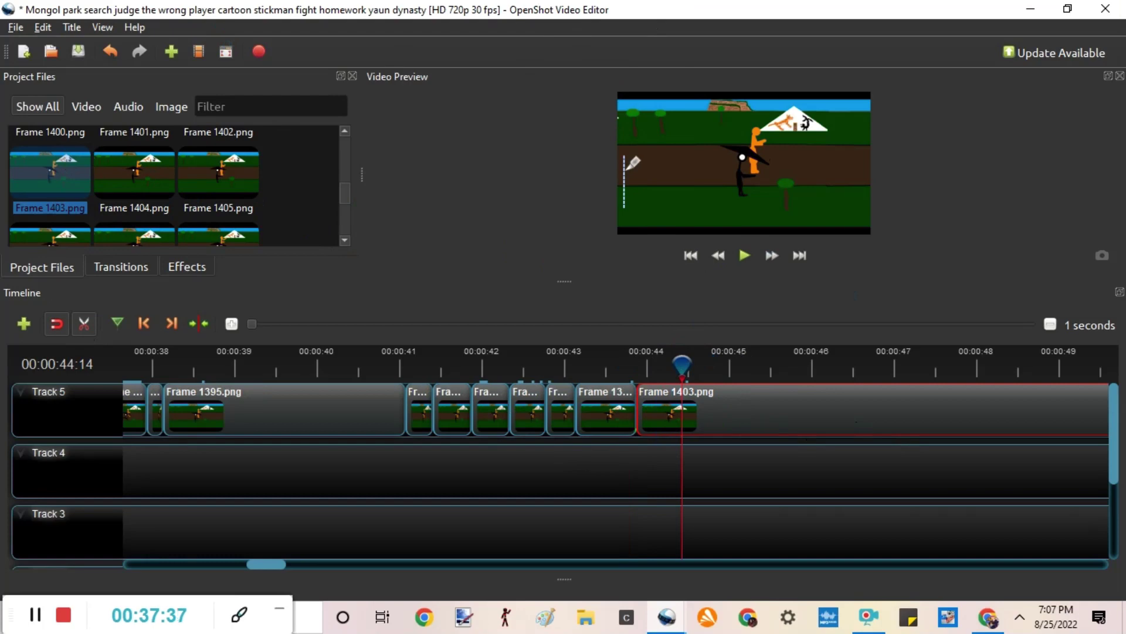
key(ctrl+k)
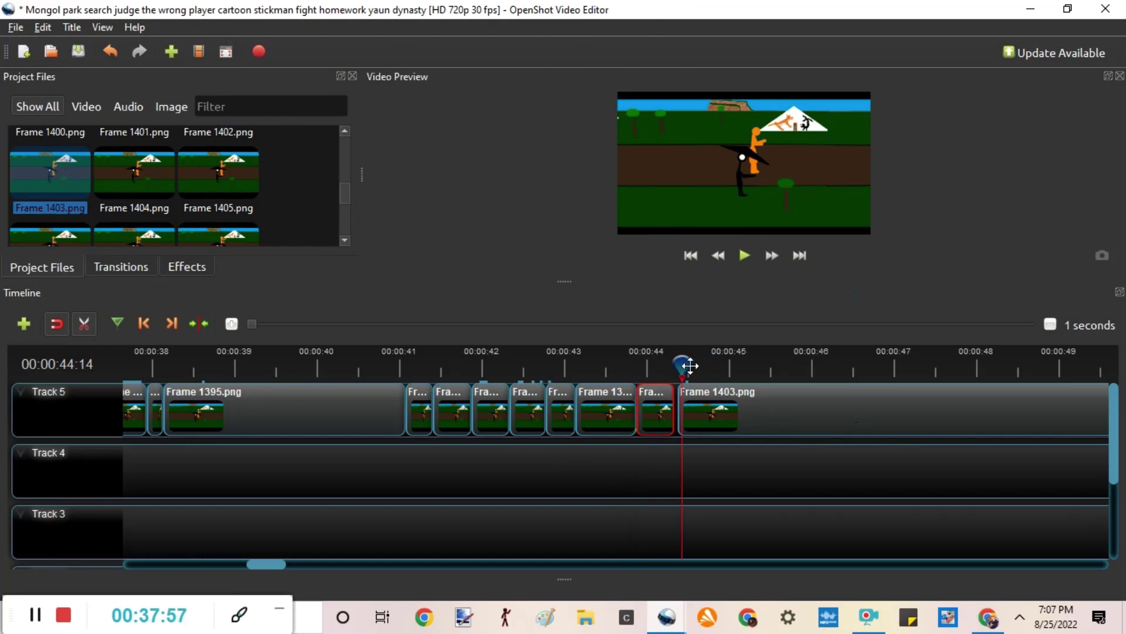
Check the short Frame 1403.png clip at 00:00:44:04 and remove the long leftover piece after it from Track 5
drag(682, 363, 655, 362)
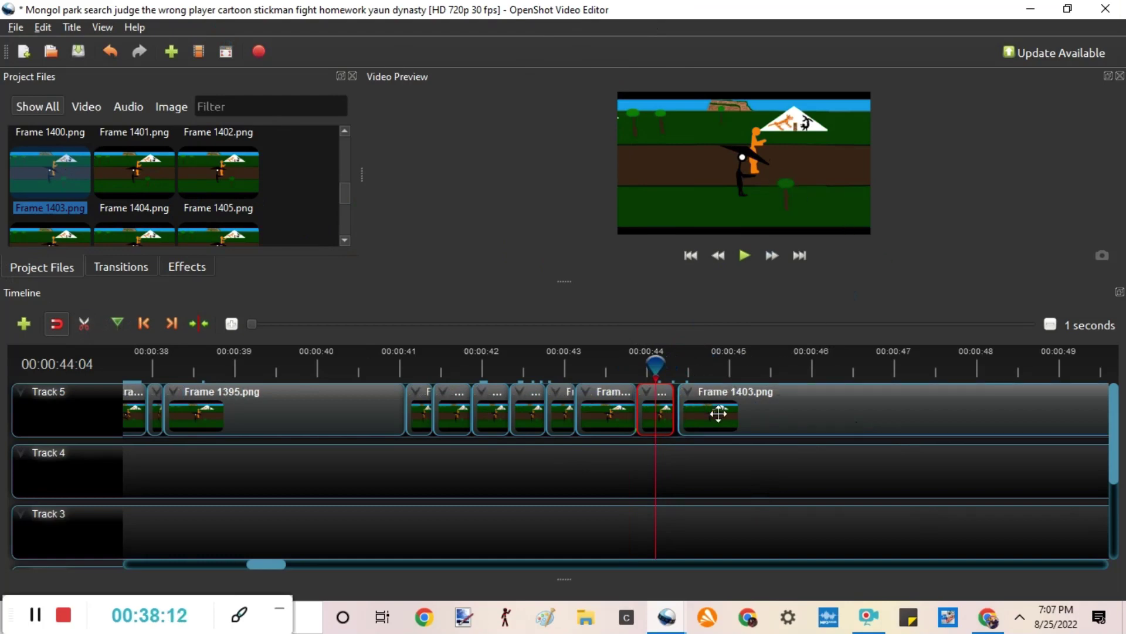
click(687, 395)
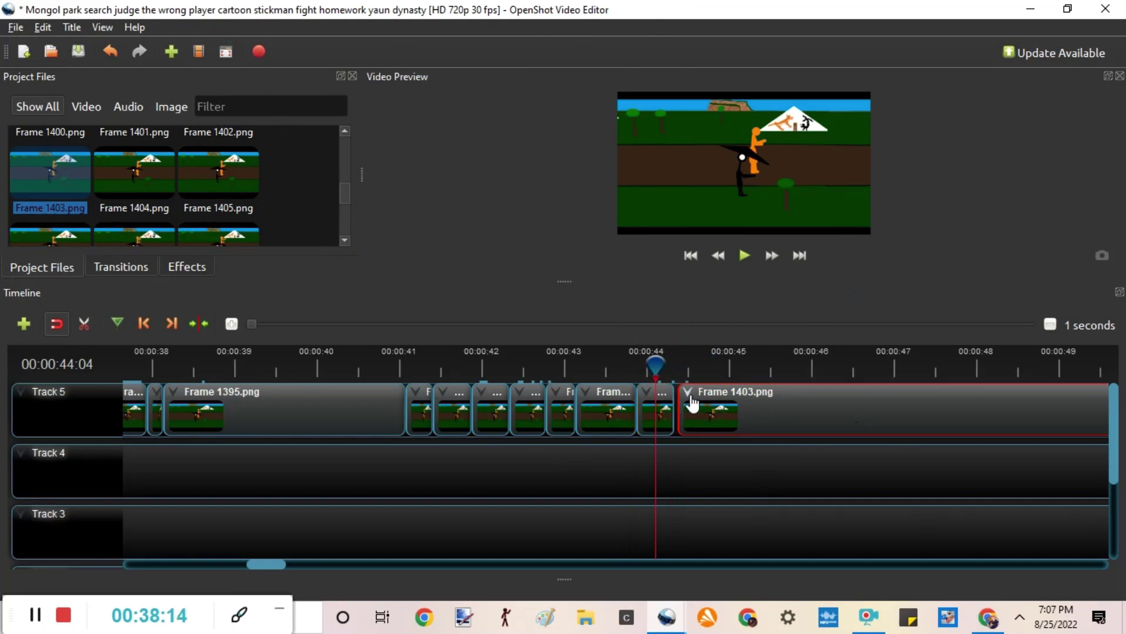
right_click(690, 394)
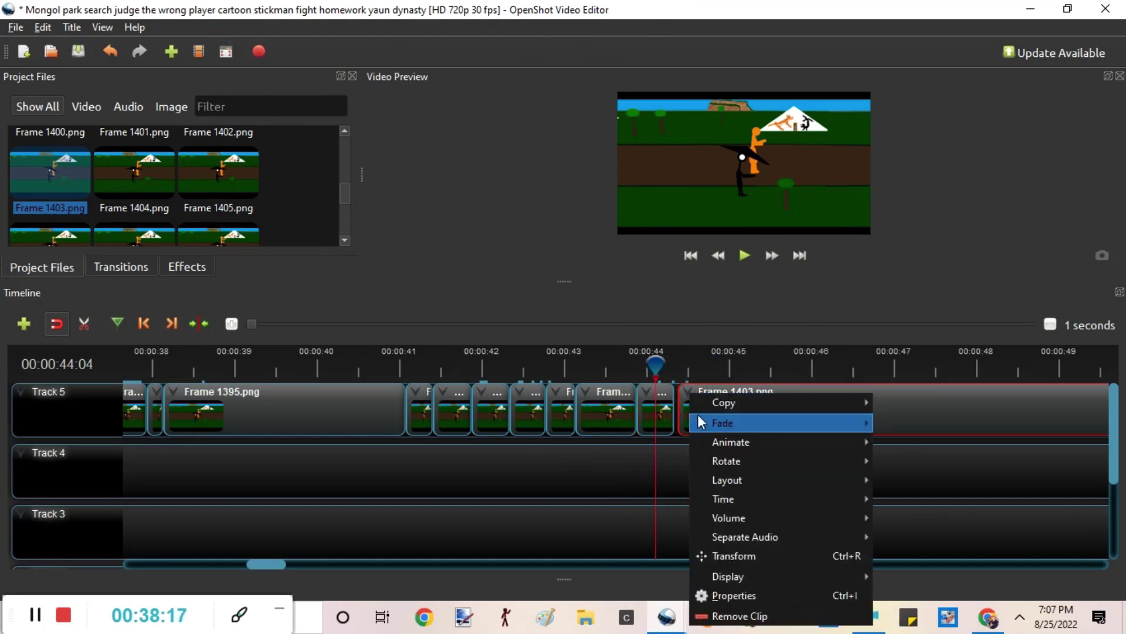
key(Escape)
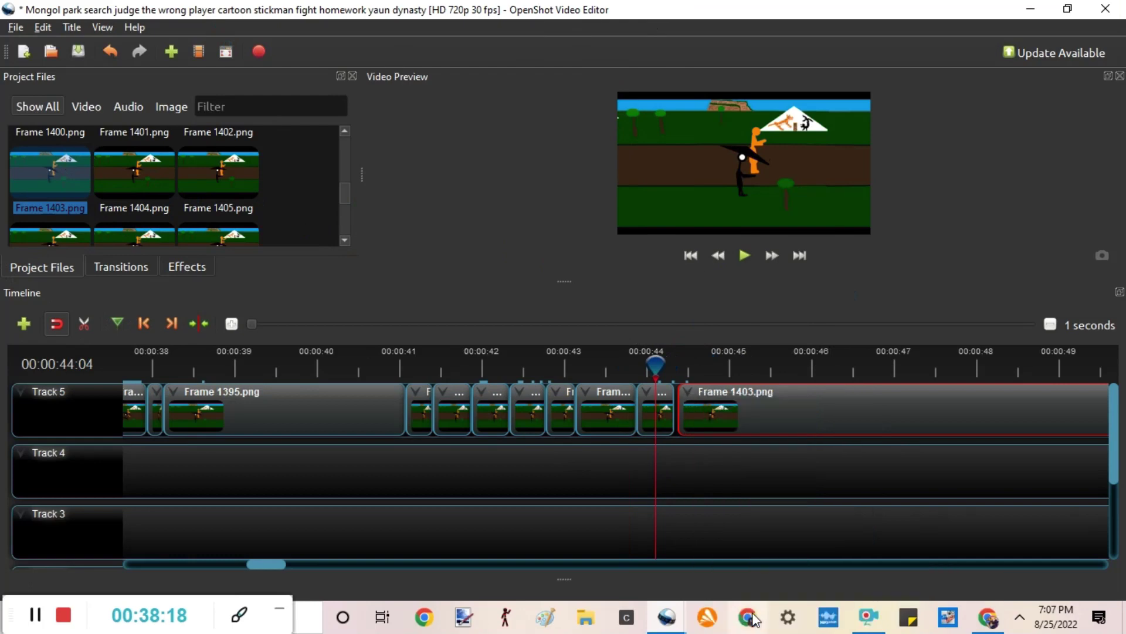
key(Delete)
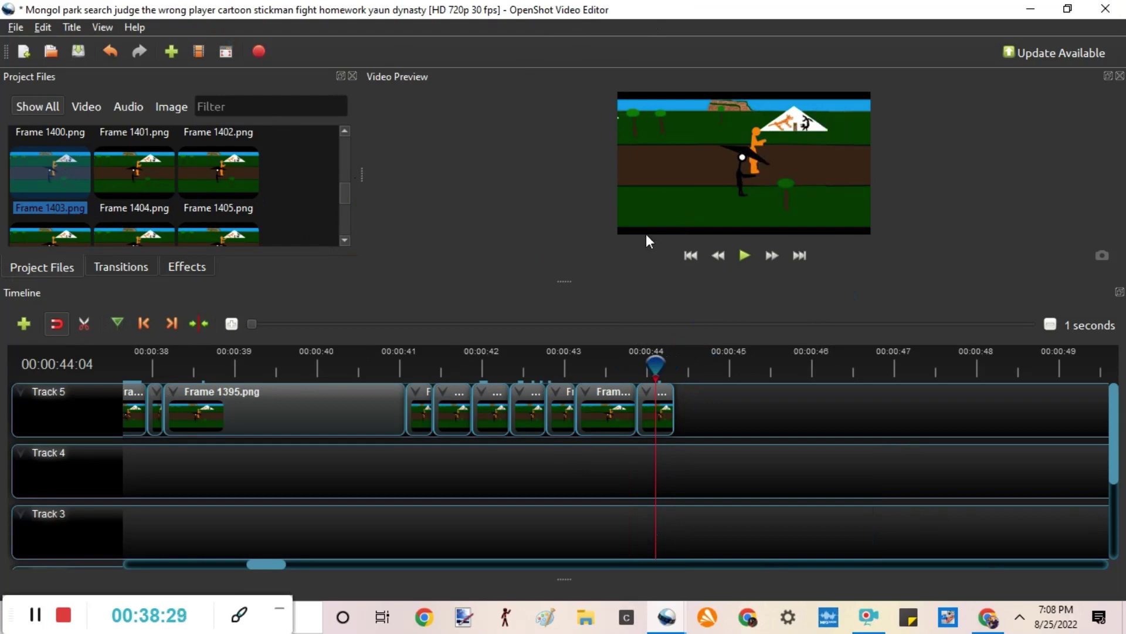
Look through the project files following Frame 1403.png, down to the audio file at the end, for the next frame
click(346, 240)
click(346, 240)
click(346, 241)
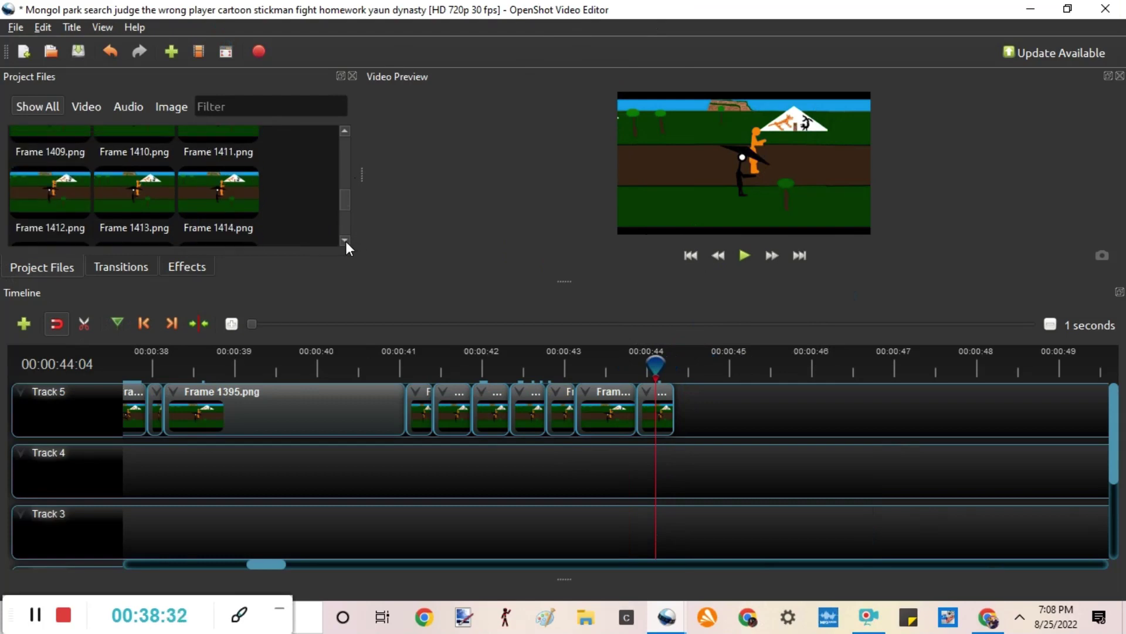
click(346, 241)
click(346, 241)
click(346, 241)
click(347, 241)
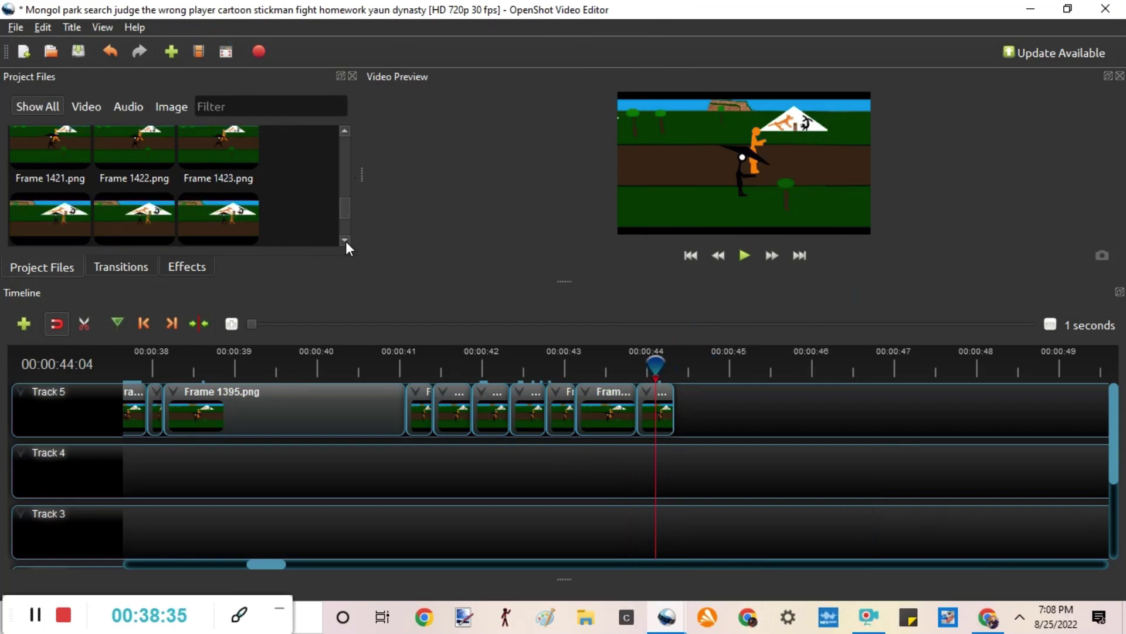
click(346, 241)
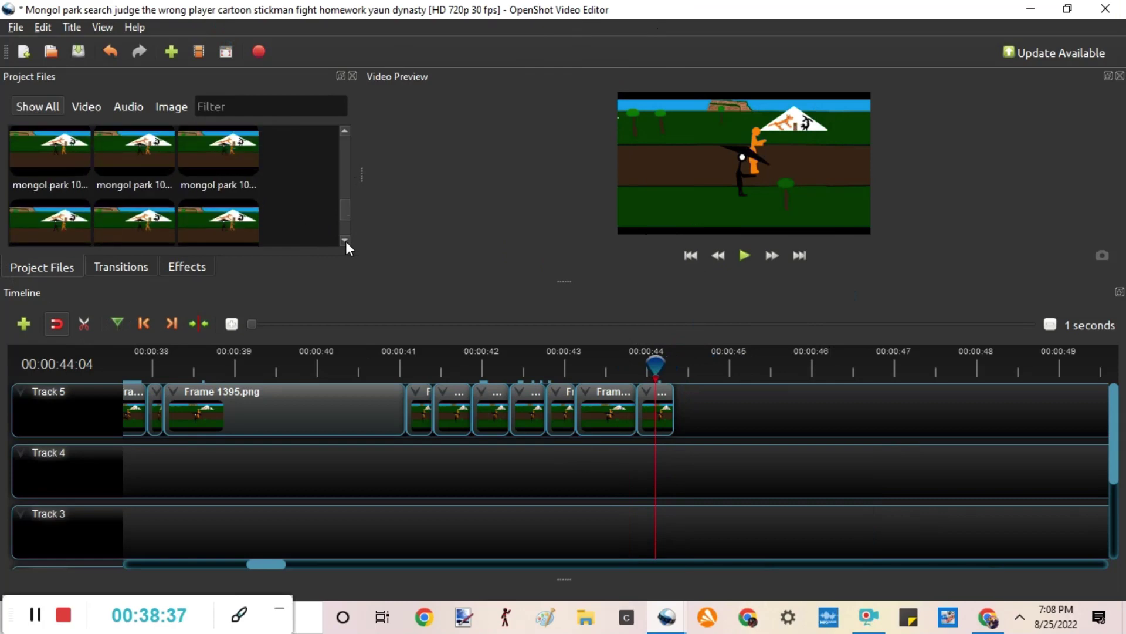
click(344, 241)
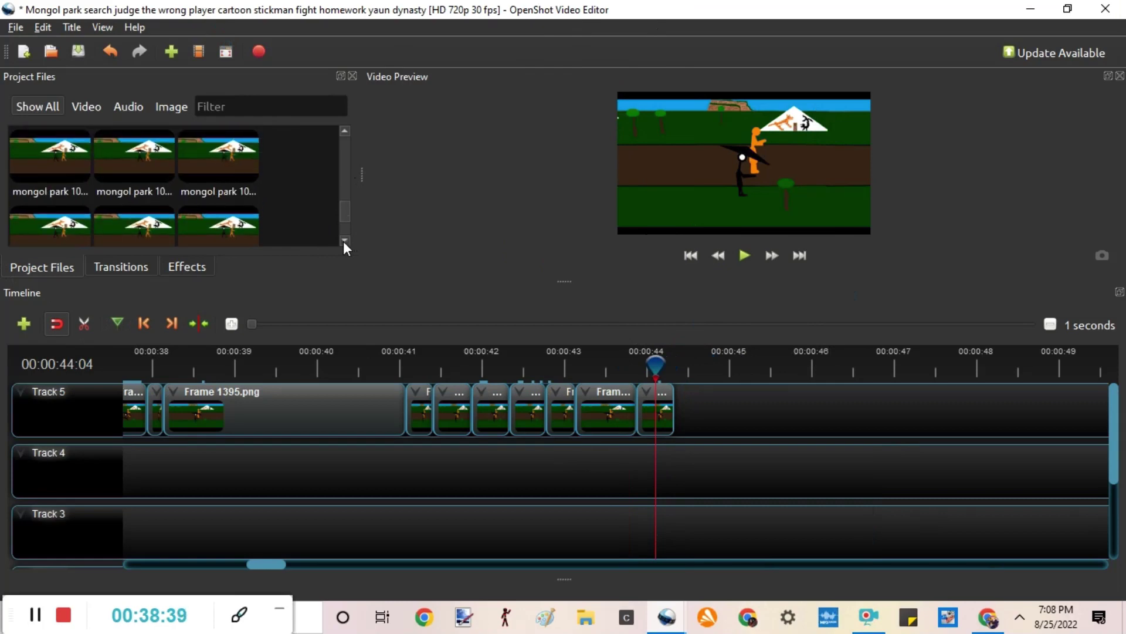
click(345, 241)
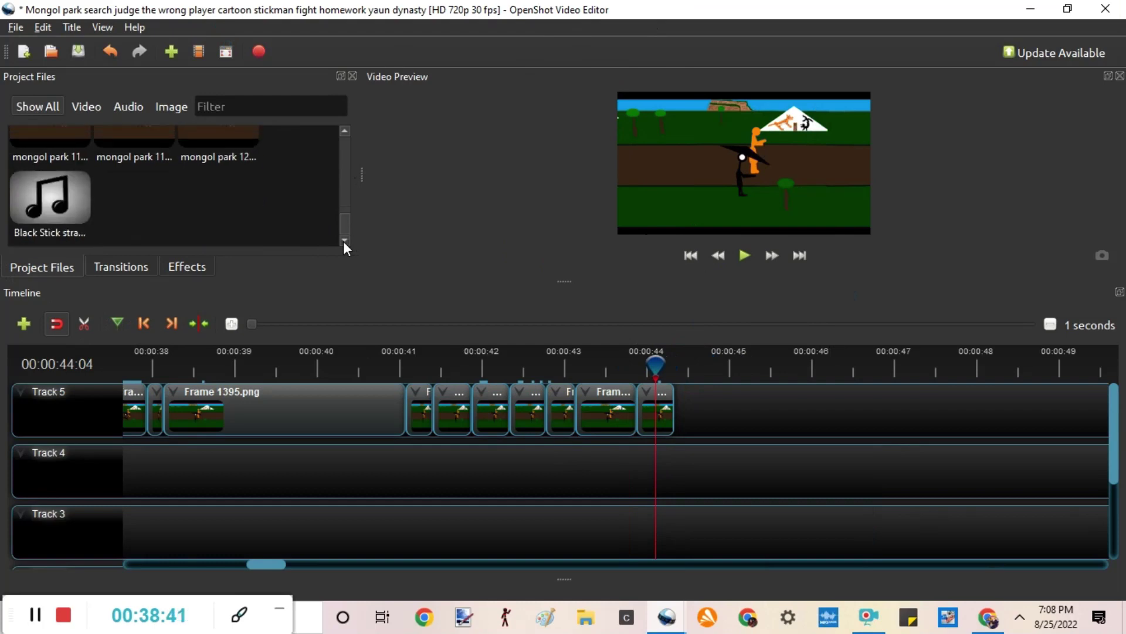
click(346, 130)
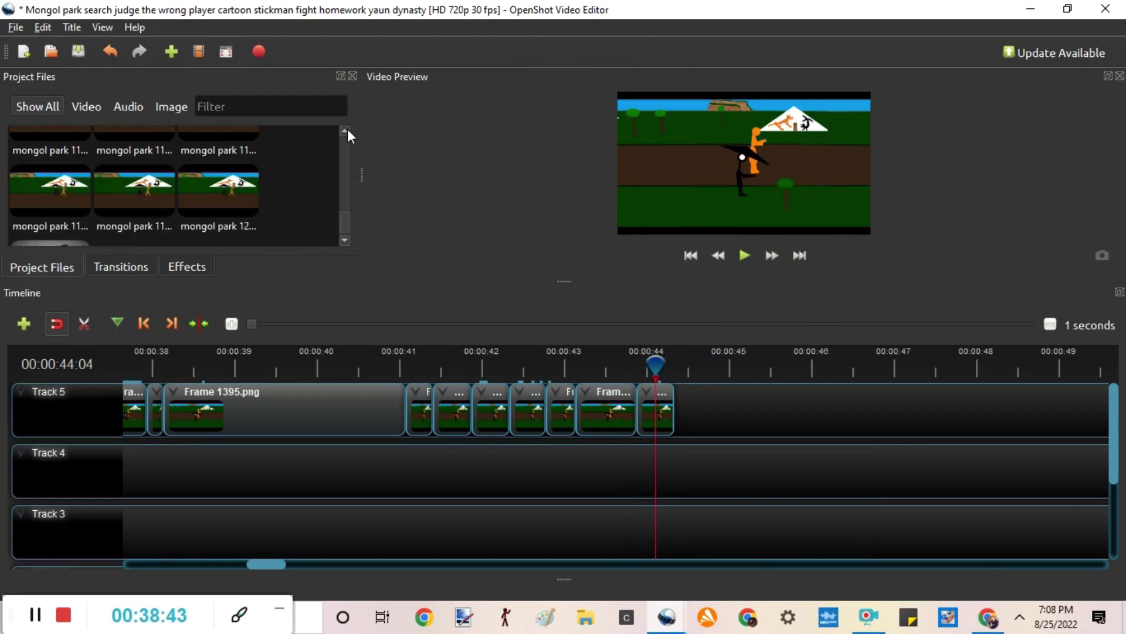
click(346, 131)
click(346, 131)
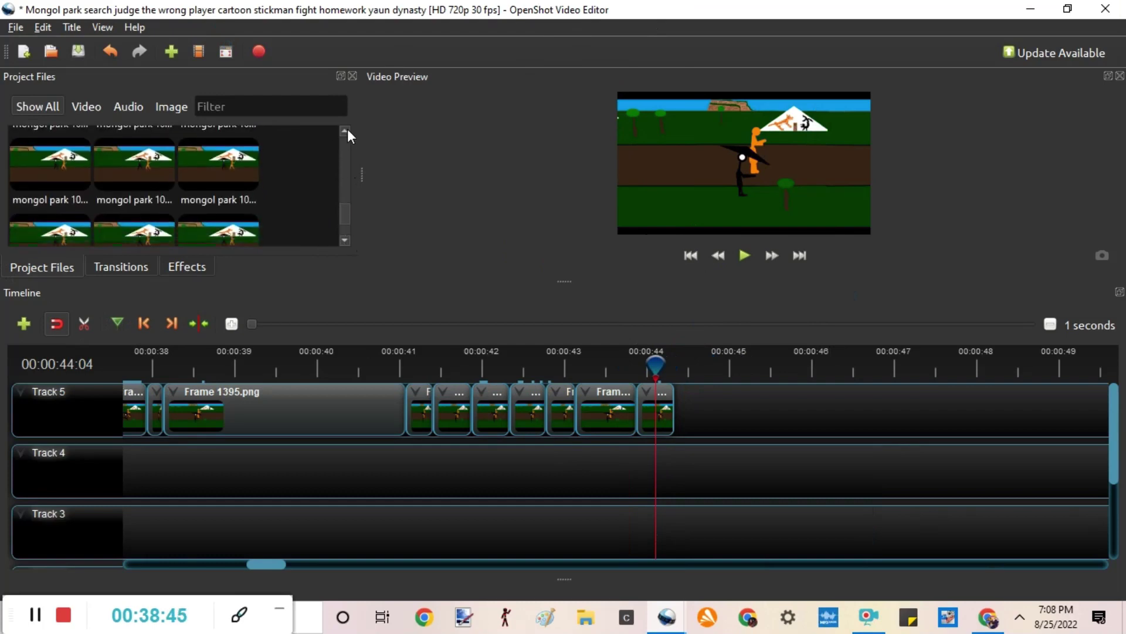
click(346, 131)
click(345, 130)
click(345, 131)
click(345, 130)
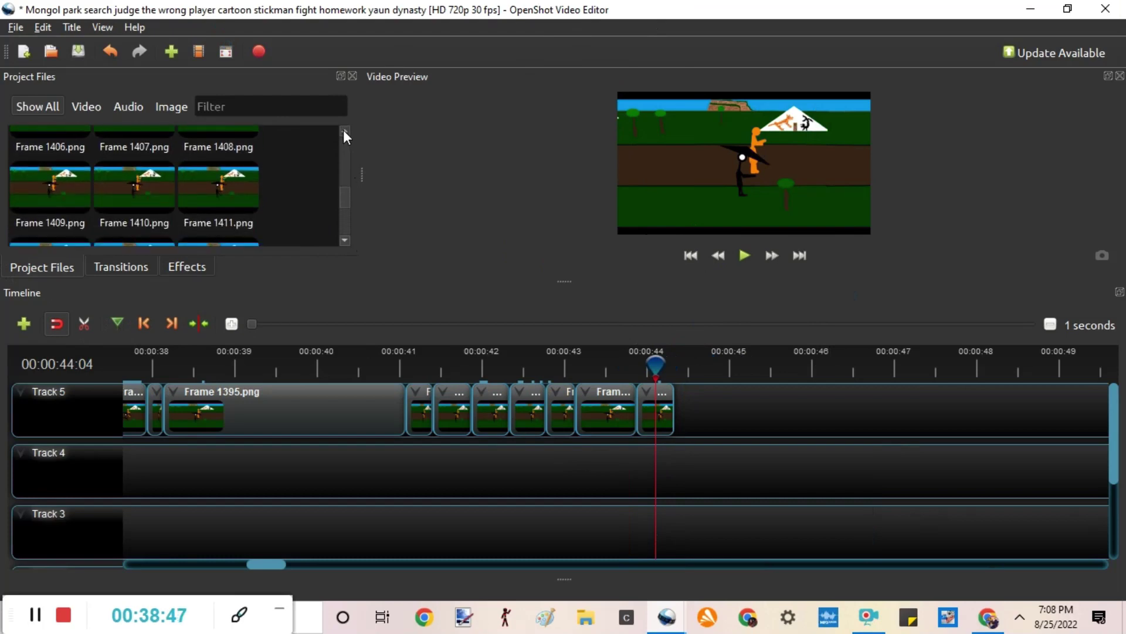
click(345, 131)
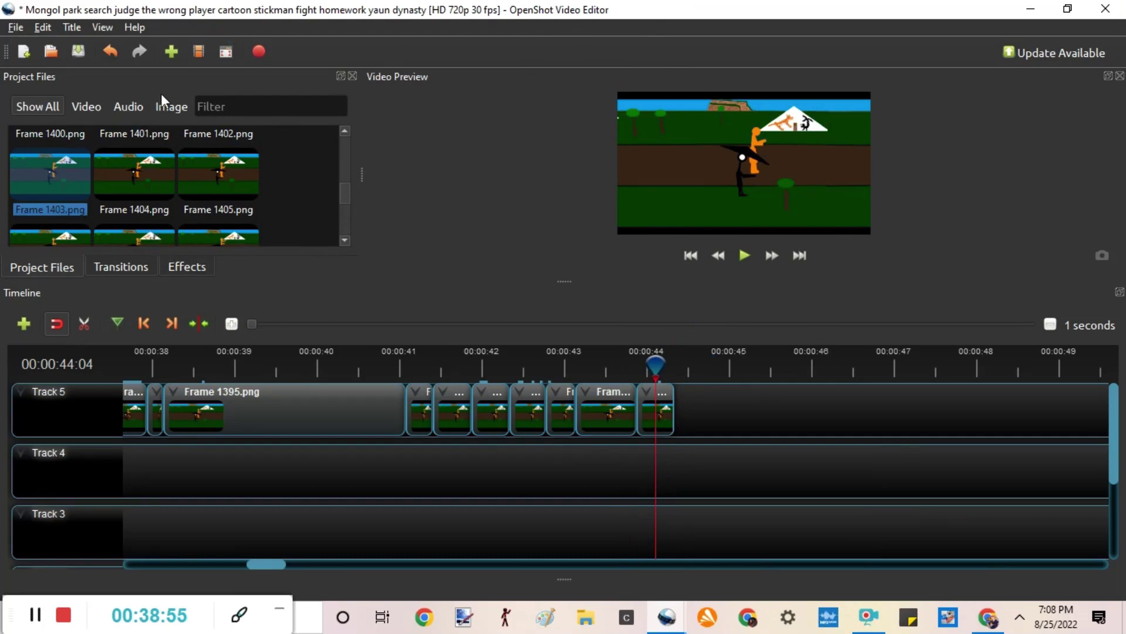
Add Frame 1407.png directly after the short Frame 1403.png clip on Track 5 and save the project
click(152, 238)
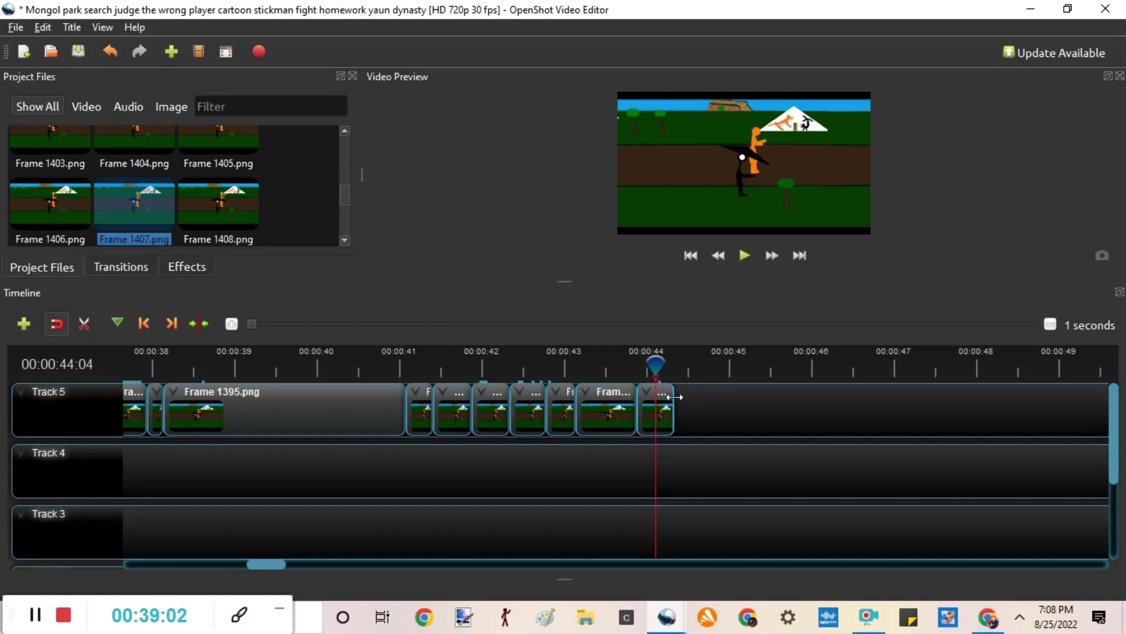
drag(131, 199, 675, 417)
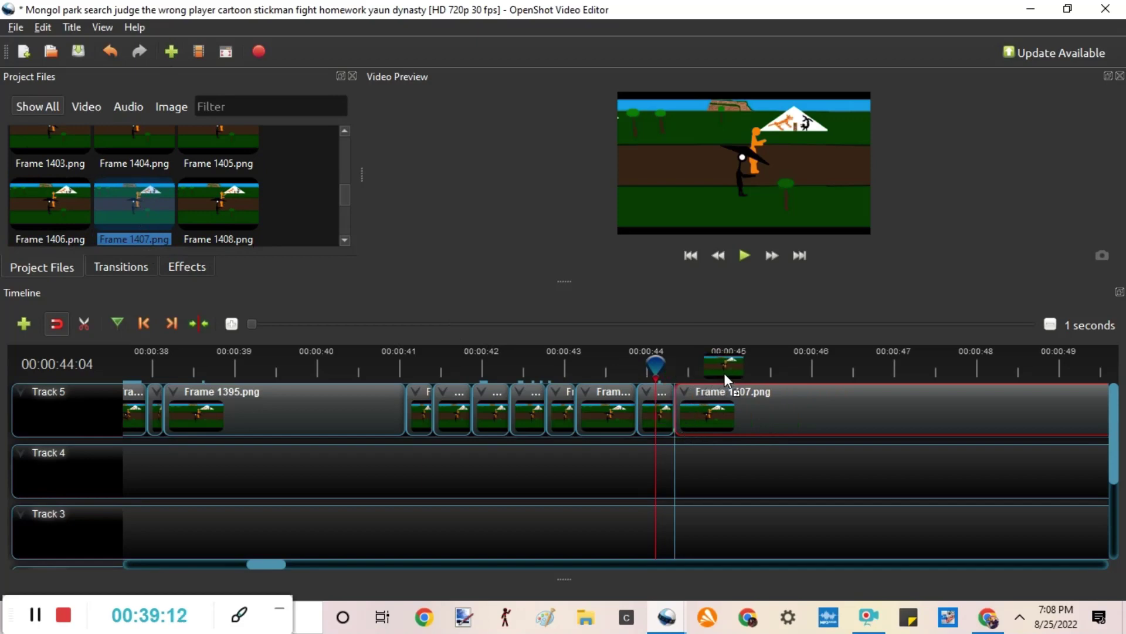
drag(724, 374, 724, 375)
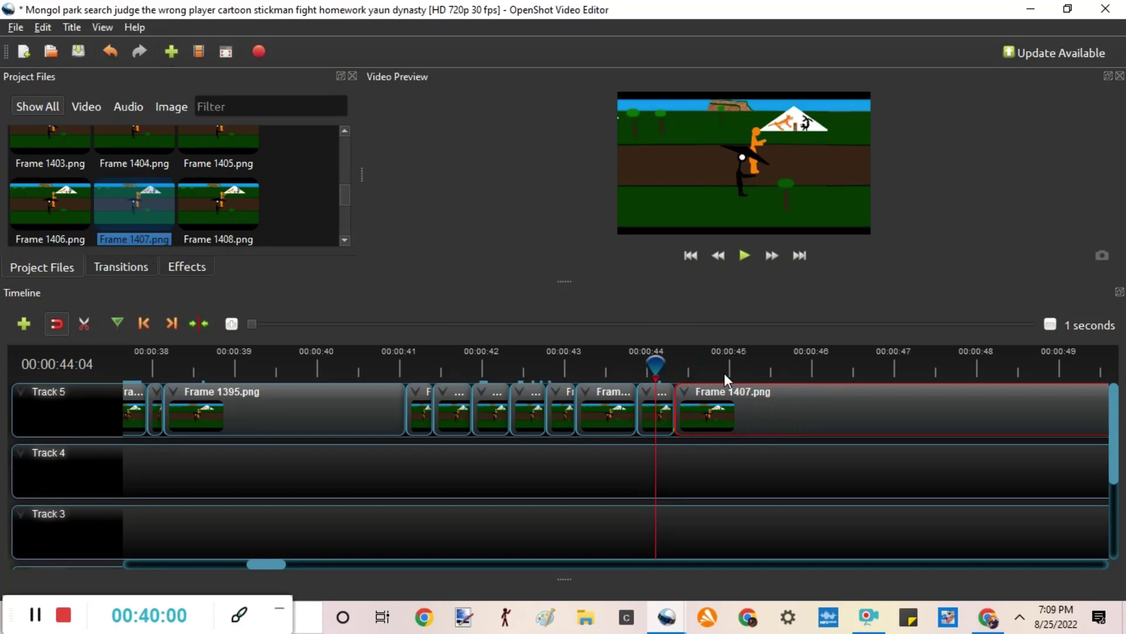
key(ctrl+s)
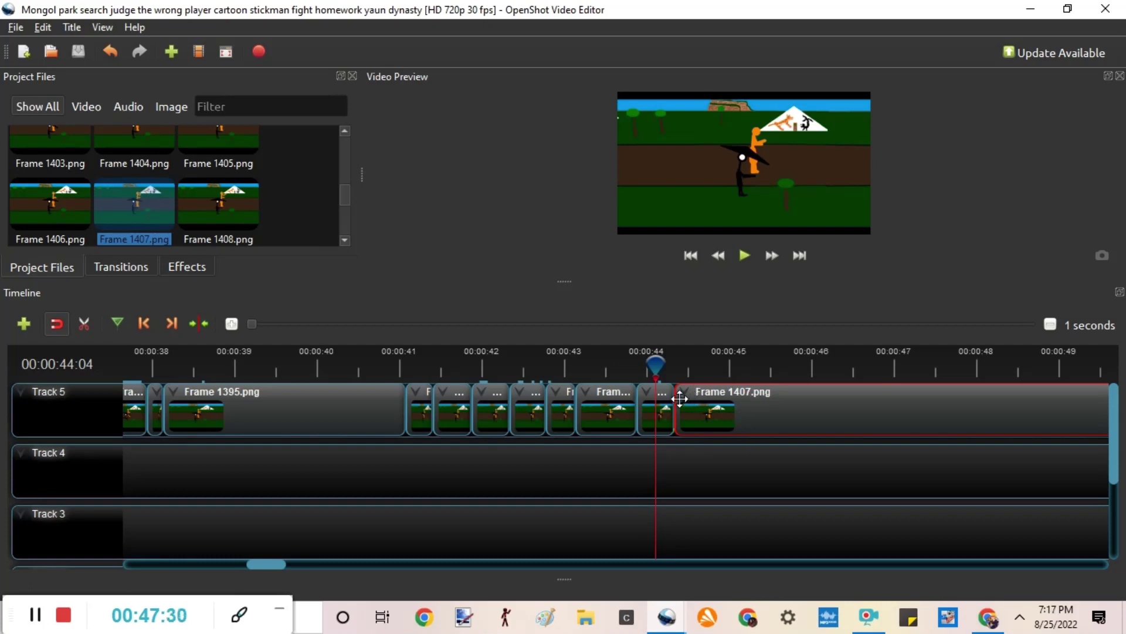
Compare Frame 1407.png with the preceding clip, split it at about 00:00:45:06, and leave the razor mode
click(743, 371)
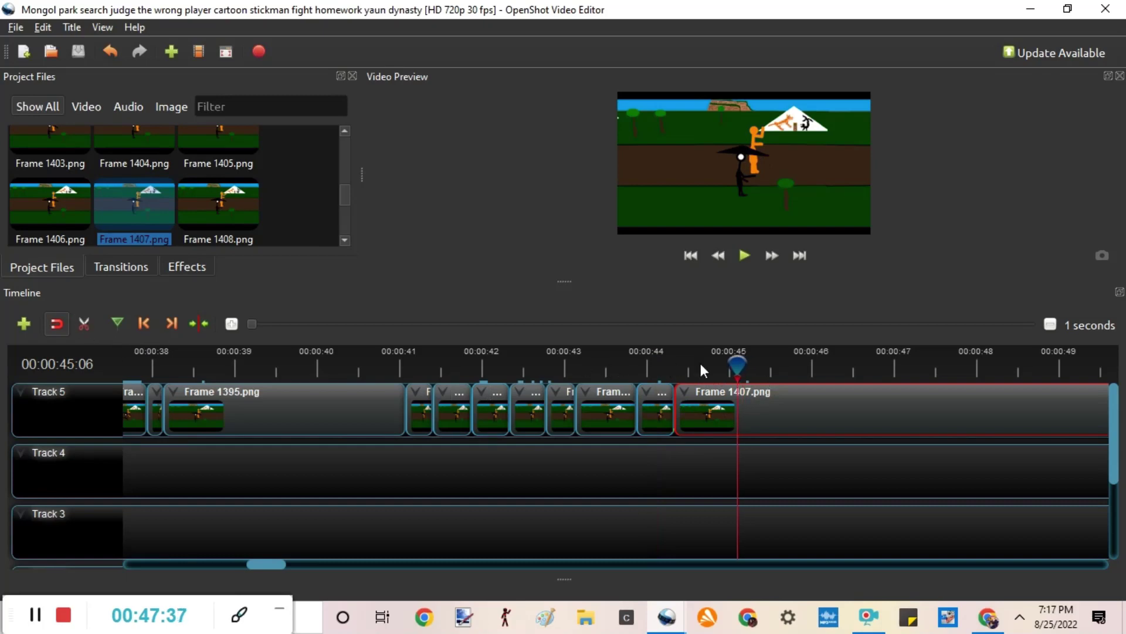
click(646, 363)
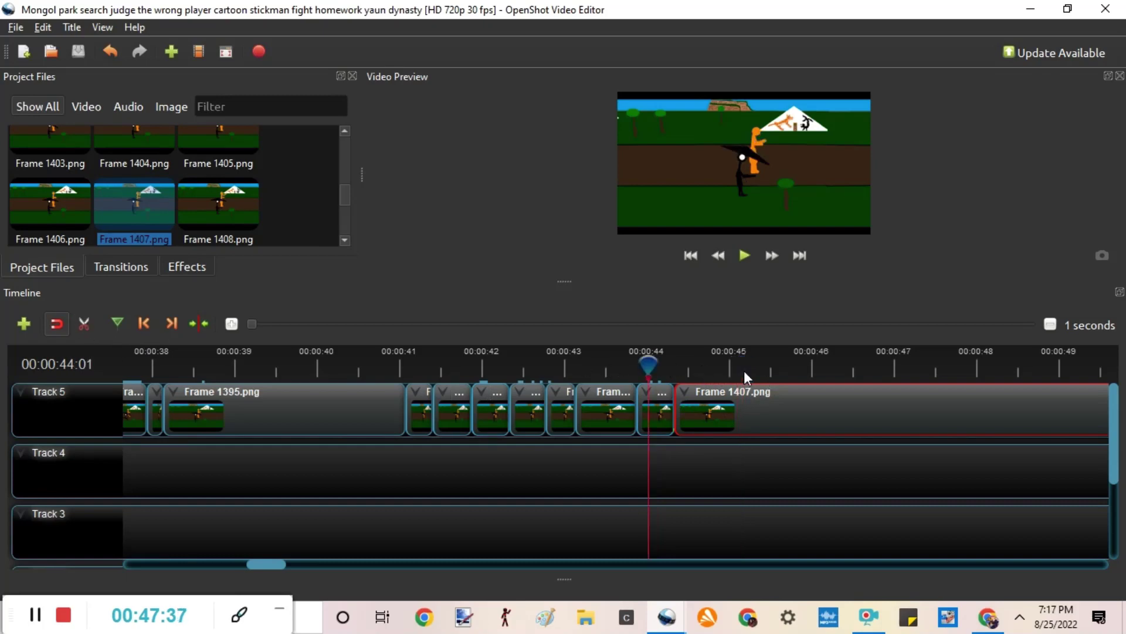
click(692, 364)
drag(691, 365, 720, 359)
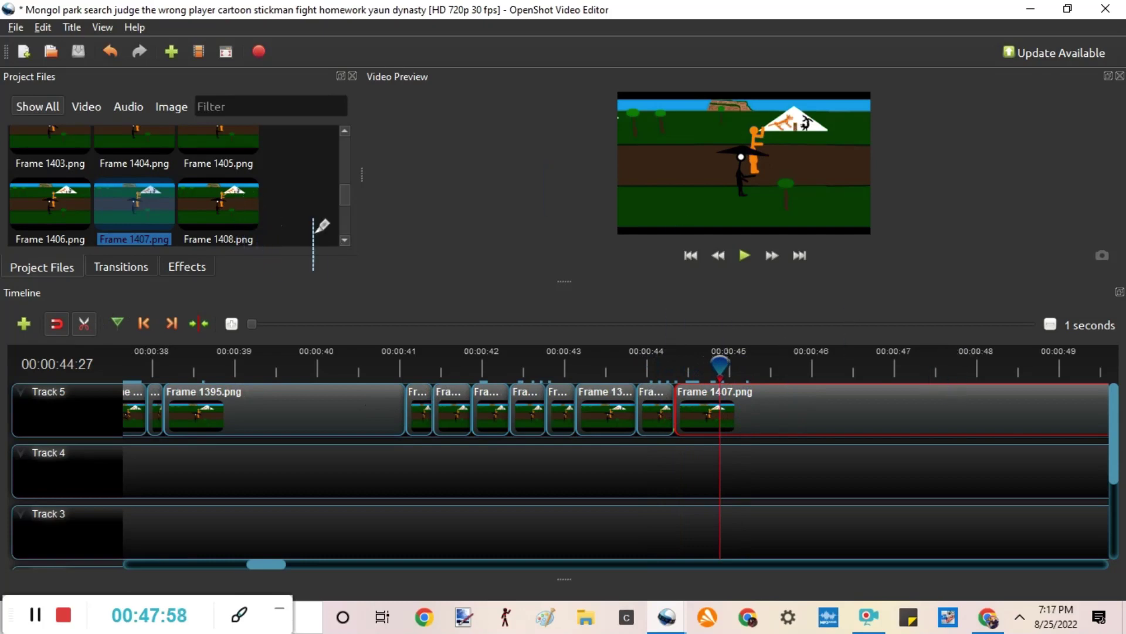
click(747, 411)
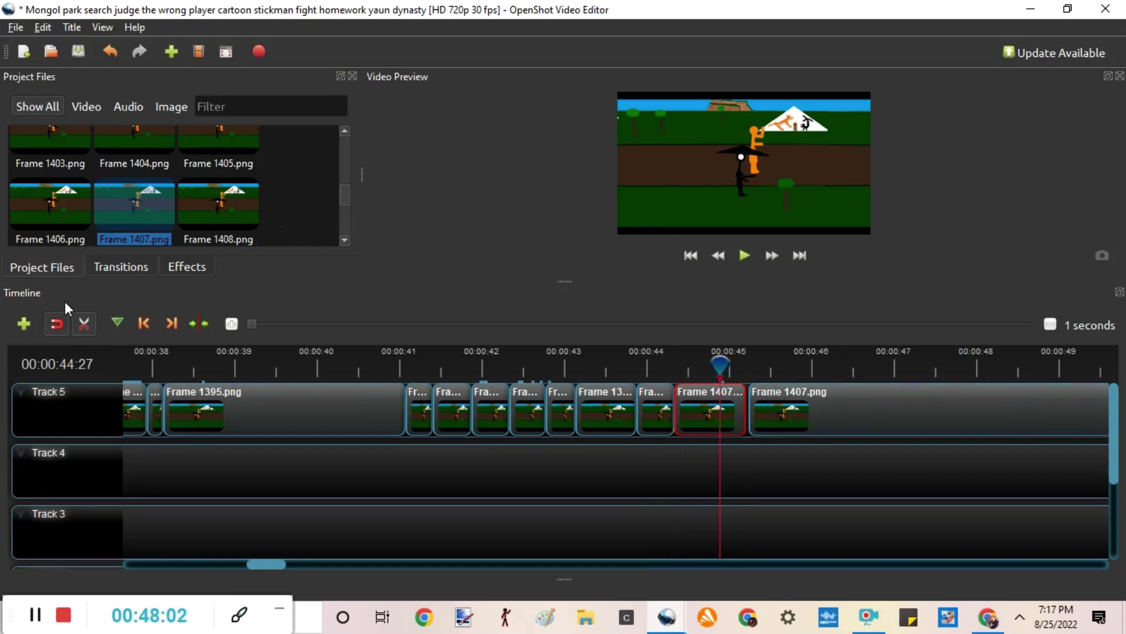
click(84, 323)
Select Frame 1408.png in the project files and remove the long leftover piece of Frame 1407.png from Track 5
click(235, 221)
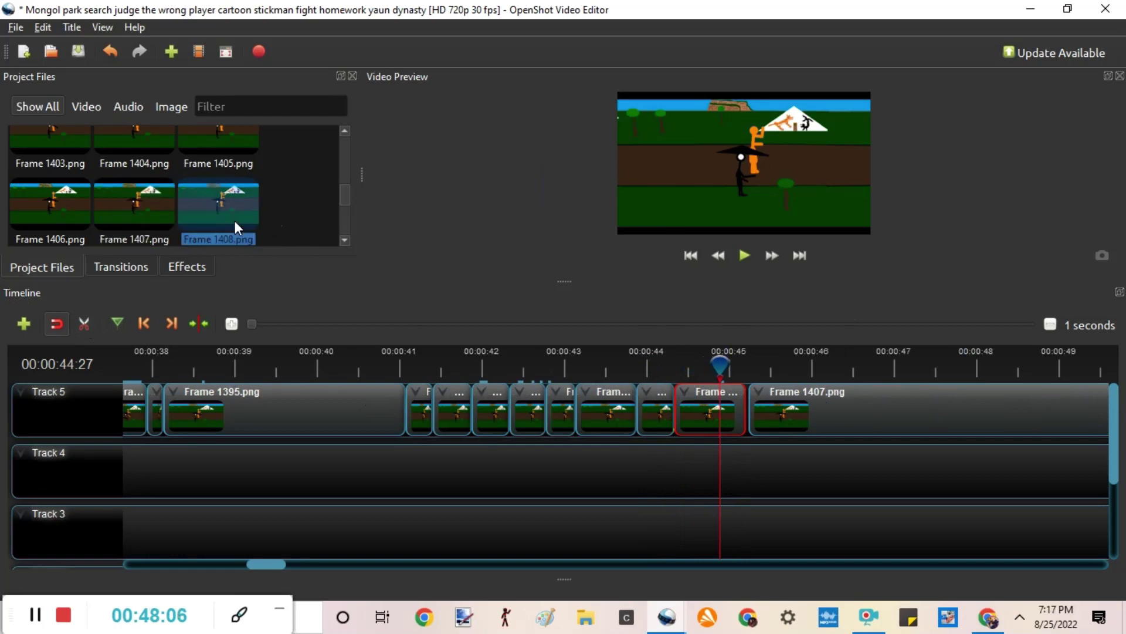
click(342, 237)
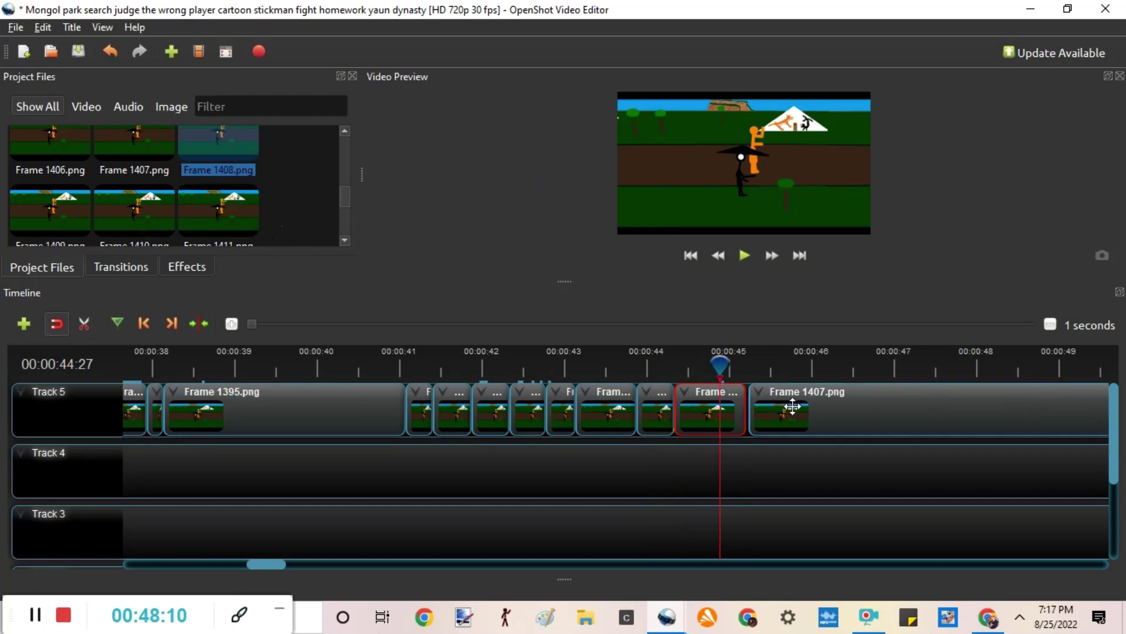
click(762, 401)
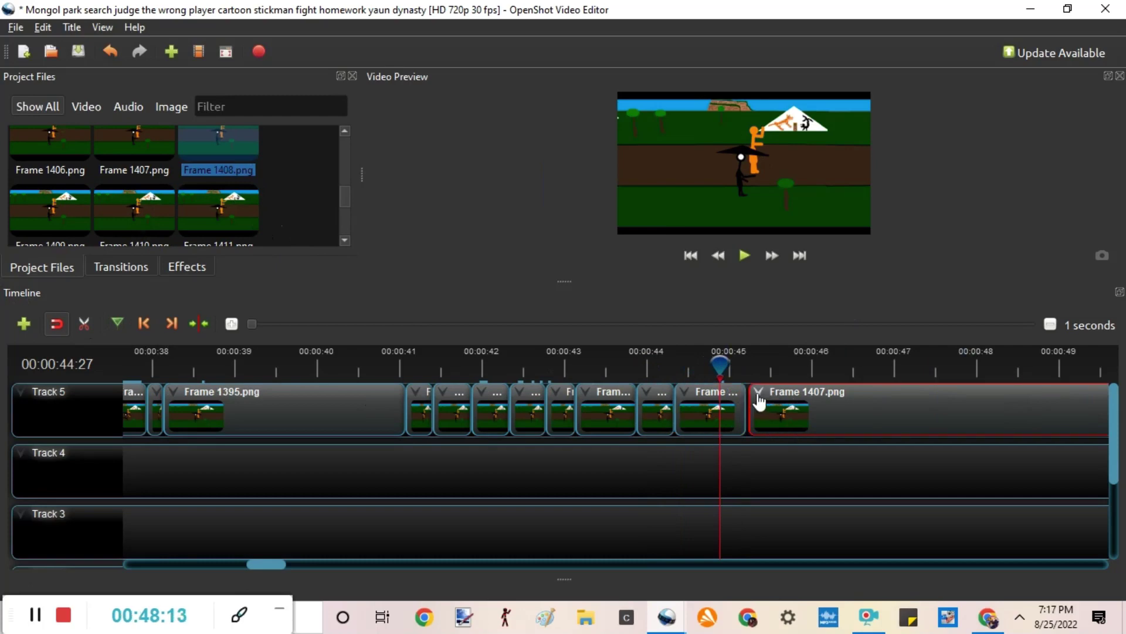
right_click(759, 402)
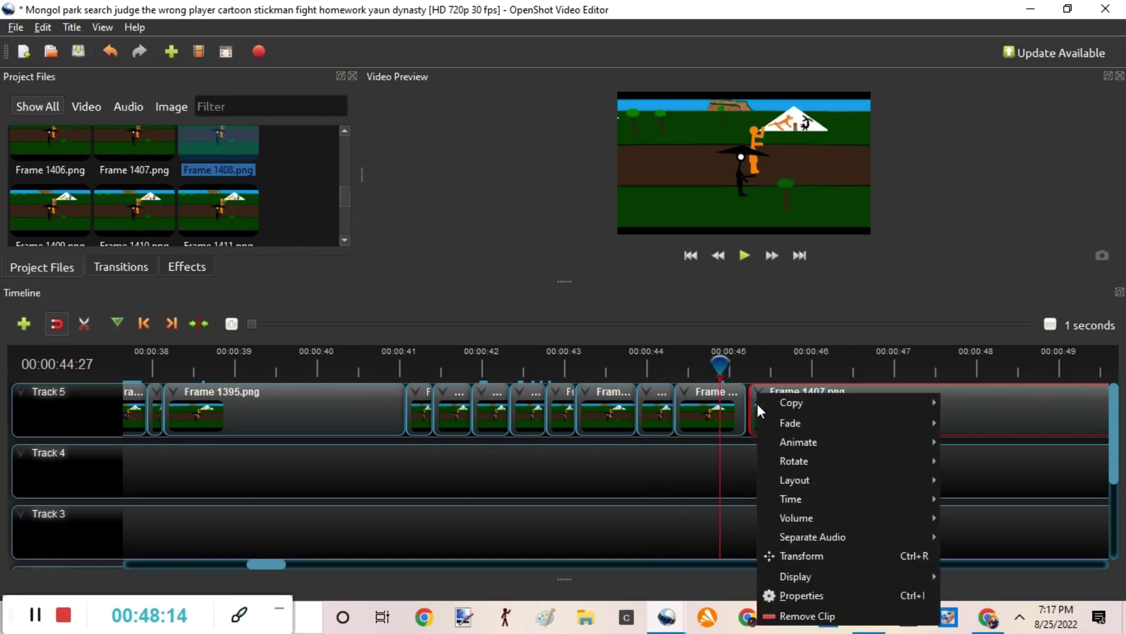
click(849, 626)
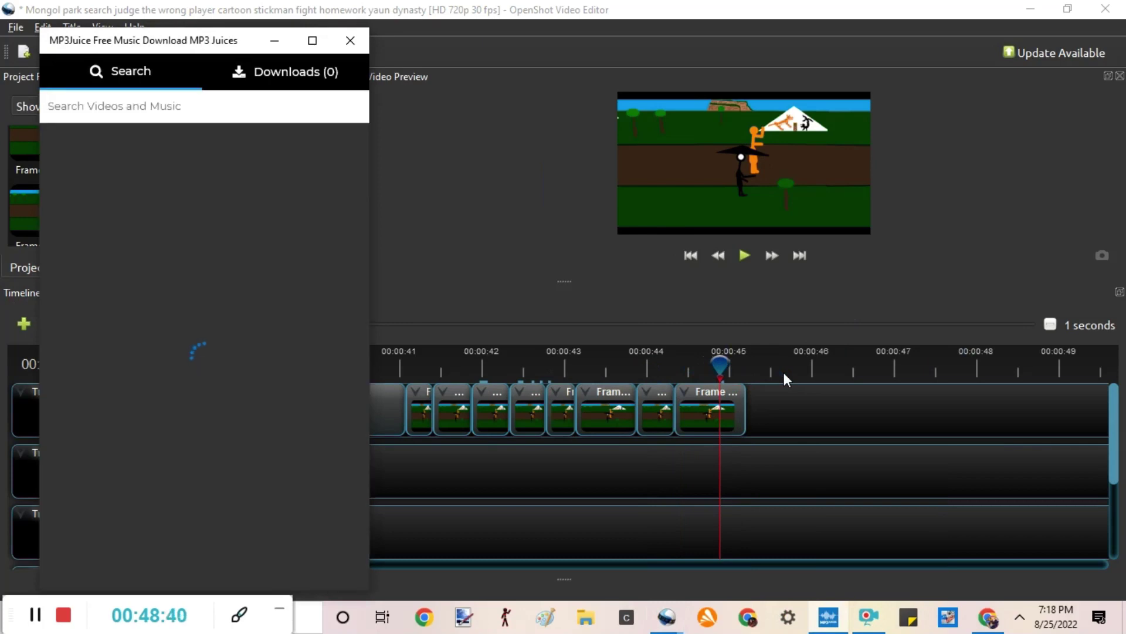
Close the MP3Juice window and add Frame 1409.png directly after the short Frame 1407.png clip on Track 5
click(350, 40)
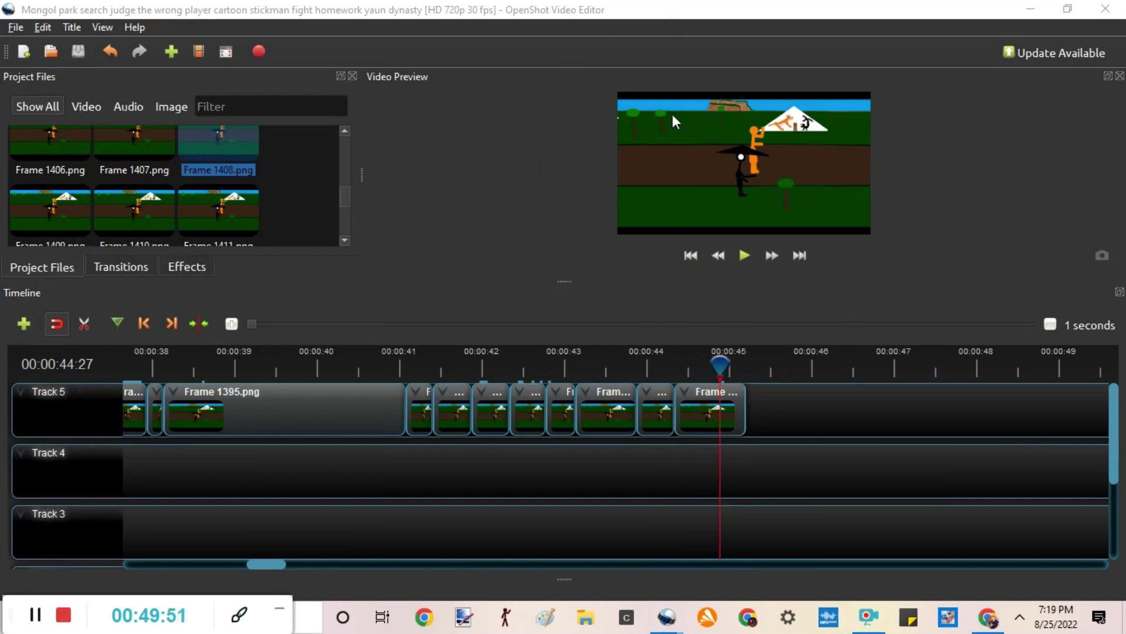
click(615, 9)
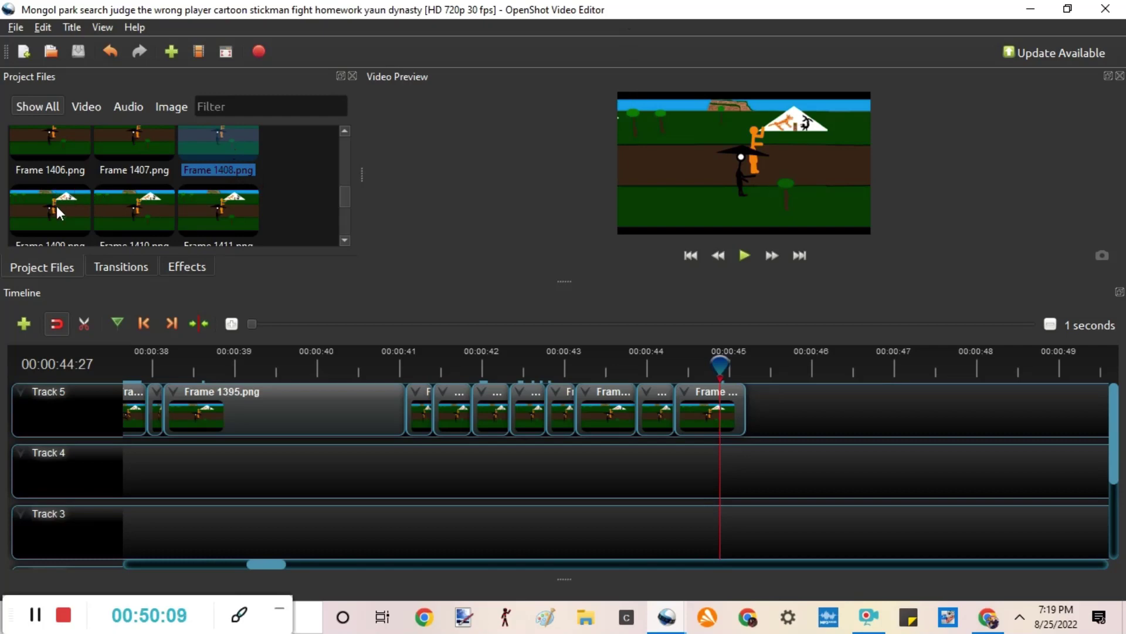
click(38, 206)
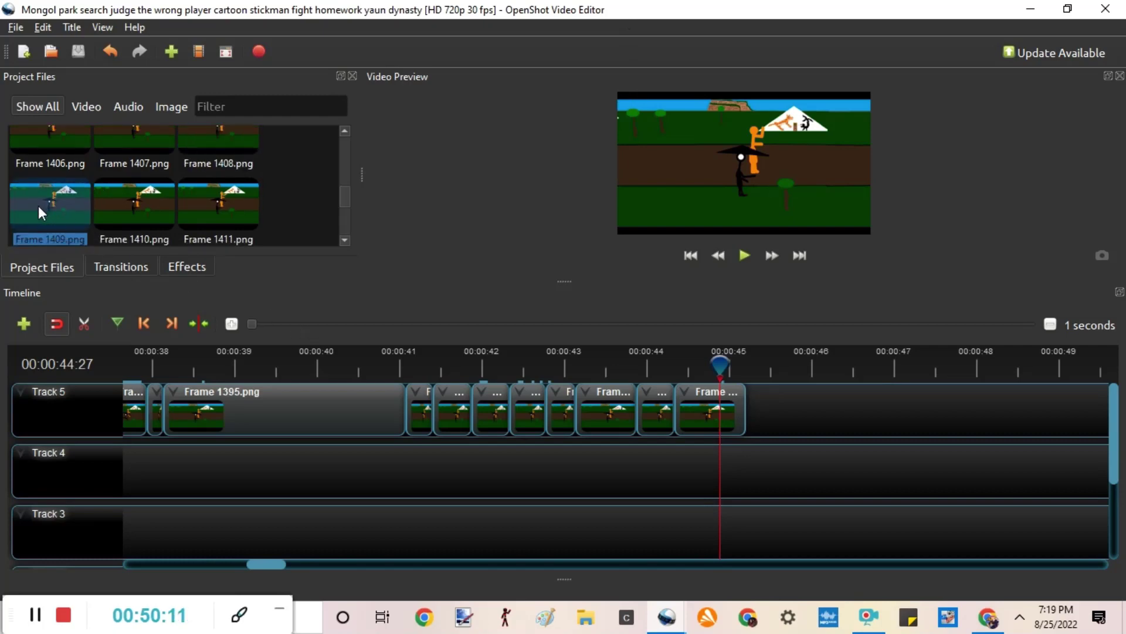
drag(43, 206, 745, 414)
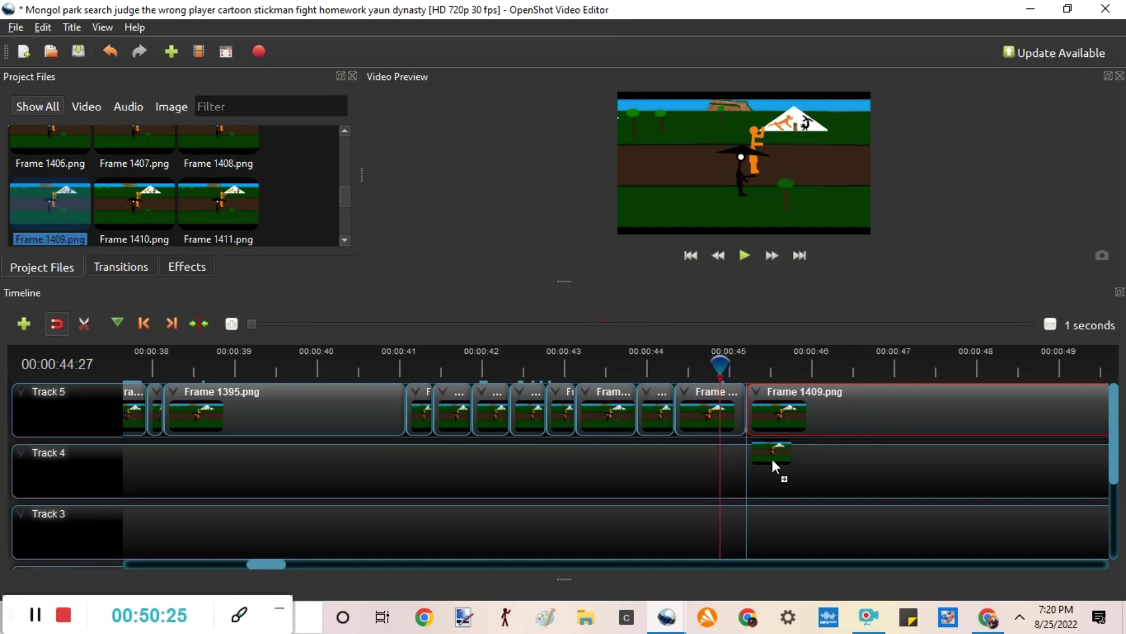
drag(759, 400, 759, 400)
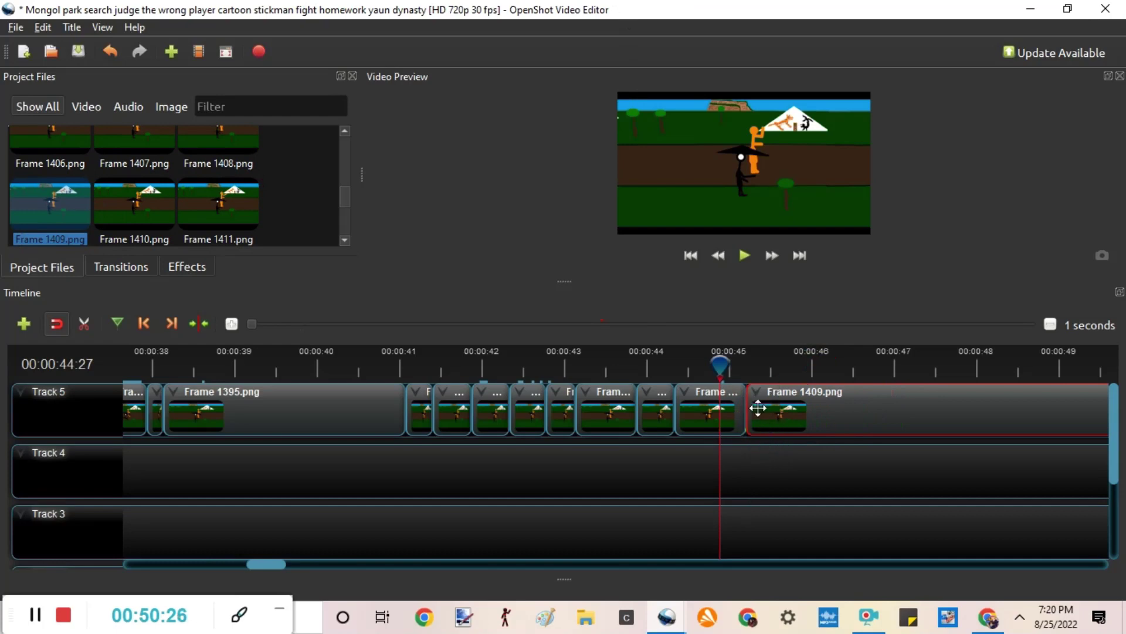
Compare Frame 1409.png with the preceding clip and split it at about 00:00:45:20
click(804, 368)
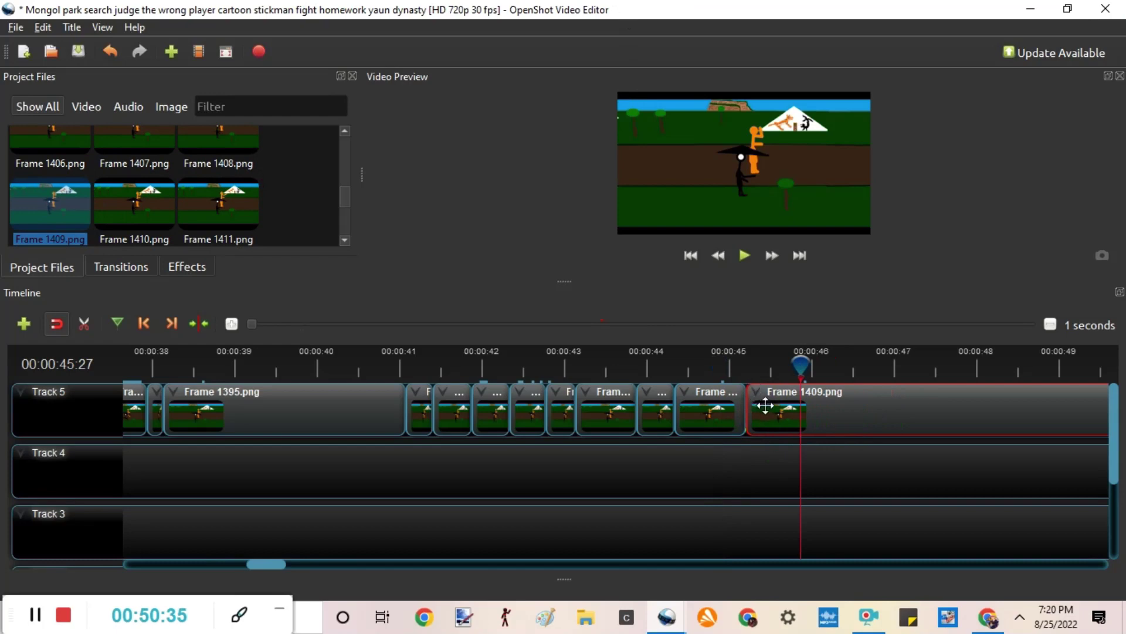
click(732, 367)
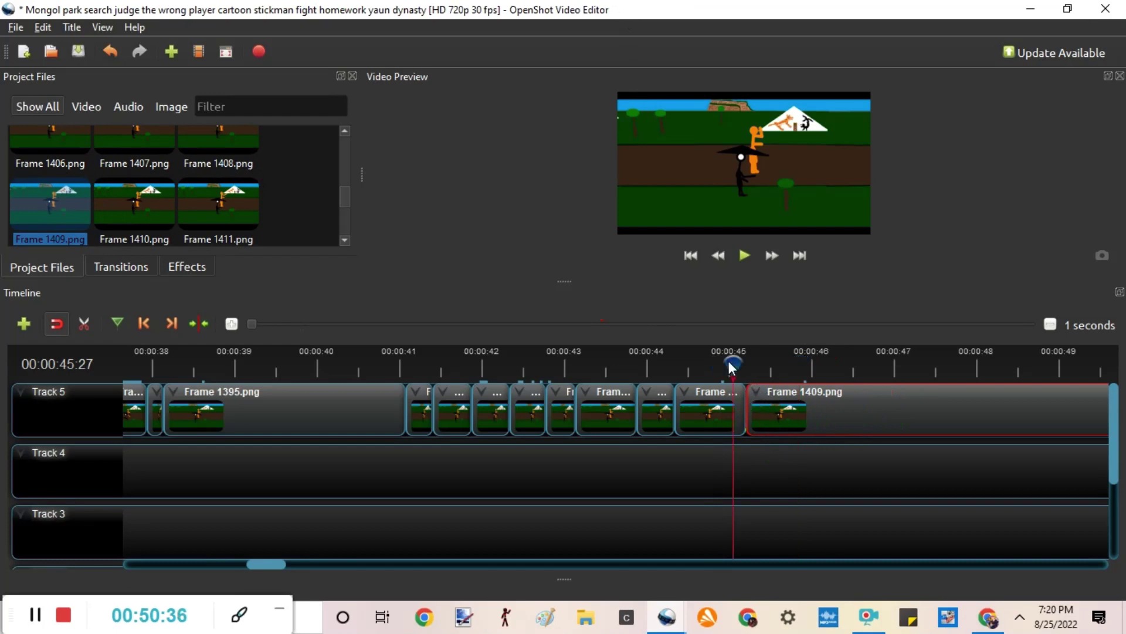
click(729, 366)
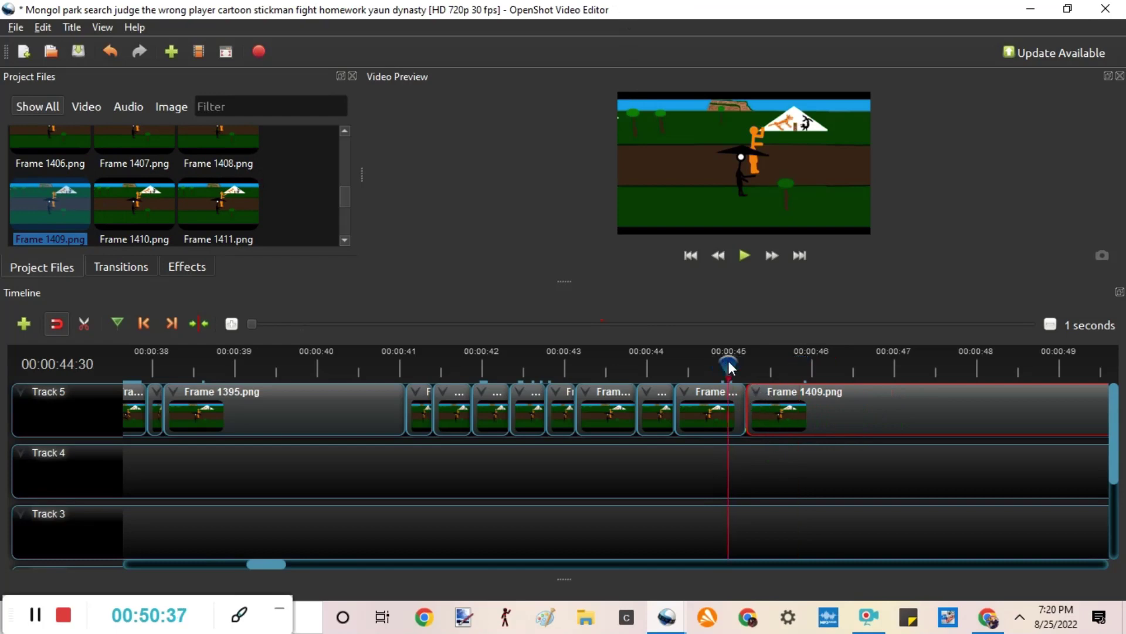
click(778, 368)
click(778, 367)
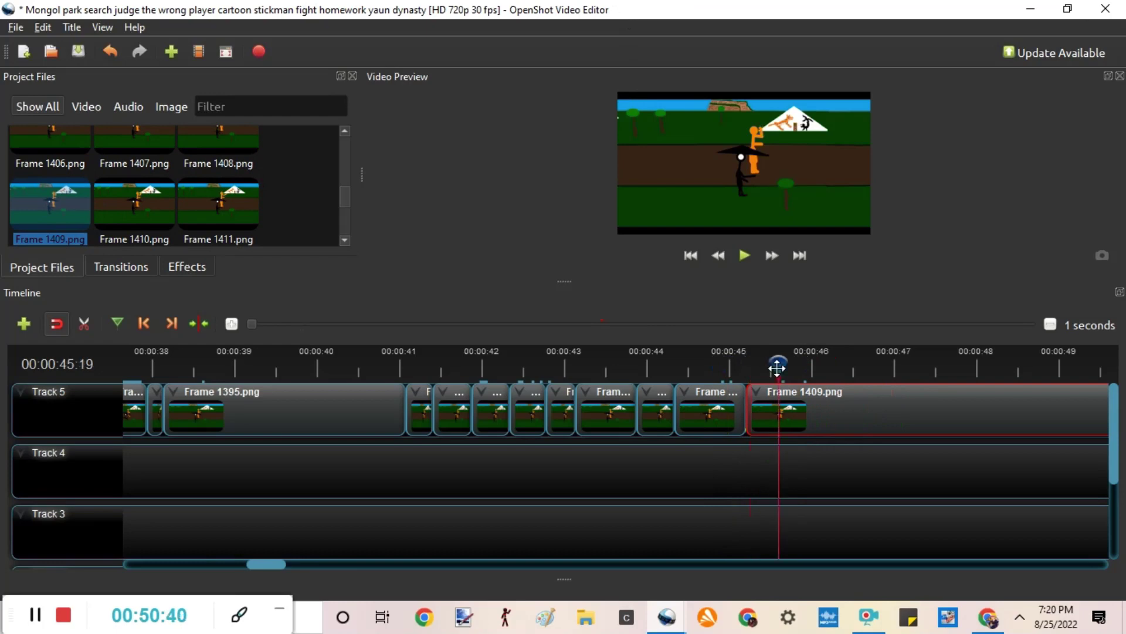
click(728, 361)
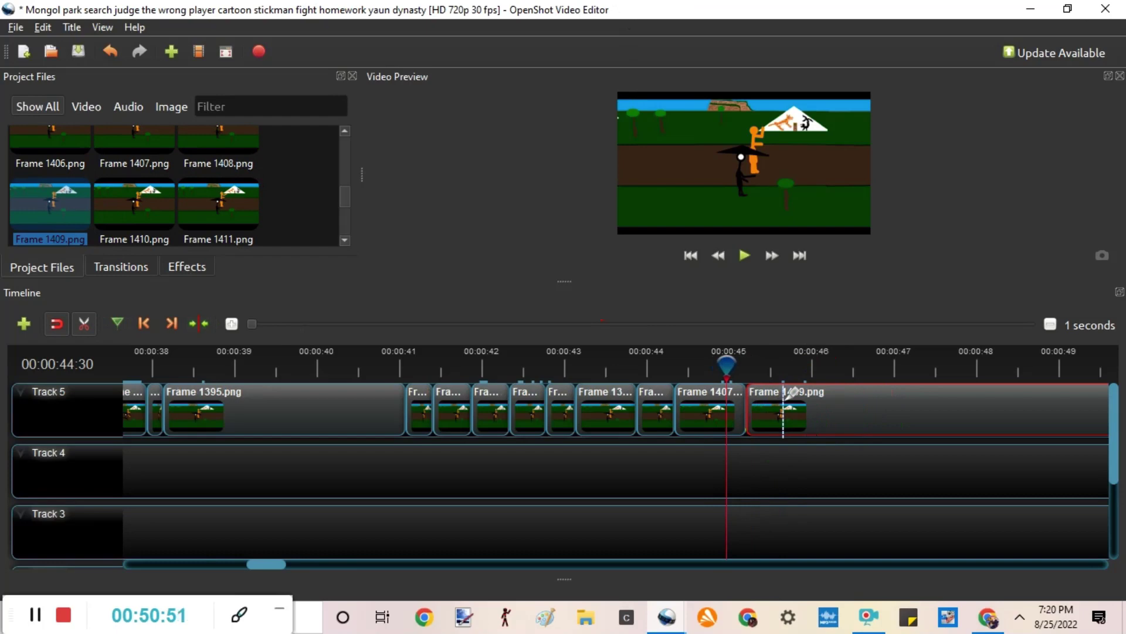
click(783, 393)
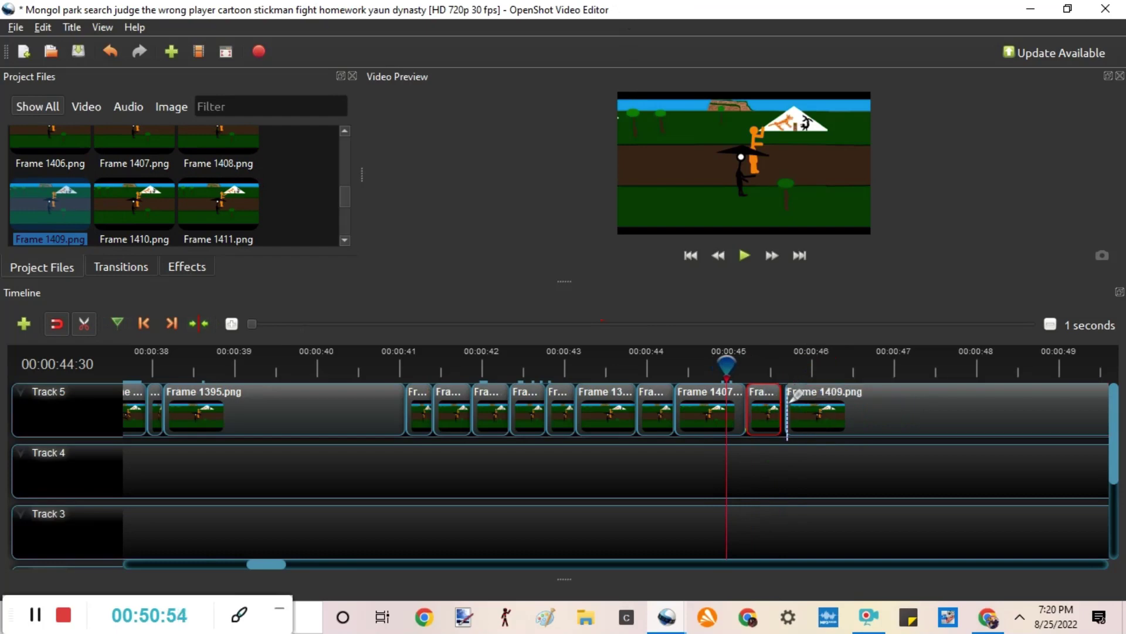
click(762, 351)
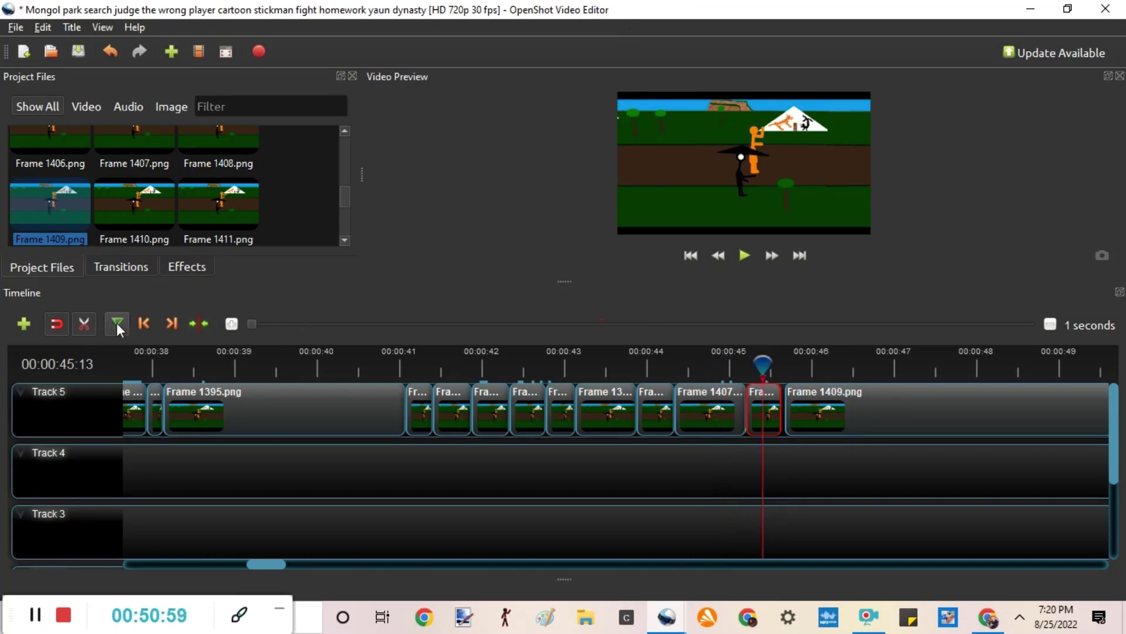
Remove the long leftover piece of Frame 1409.png from Track 5 and save the project
click(819, 409)
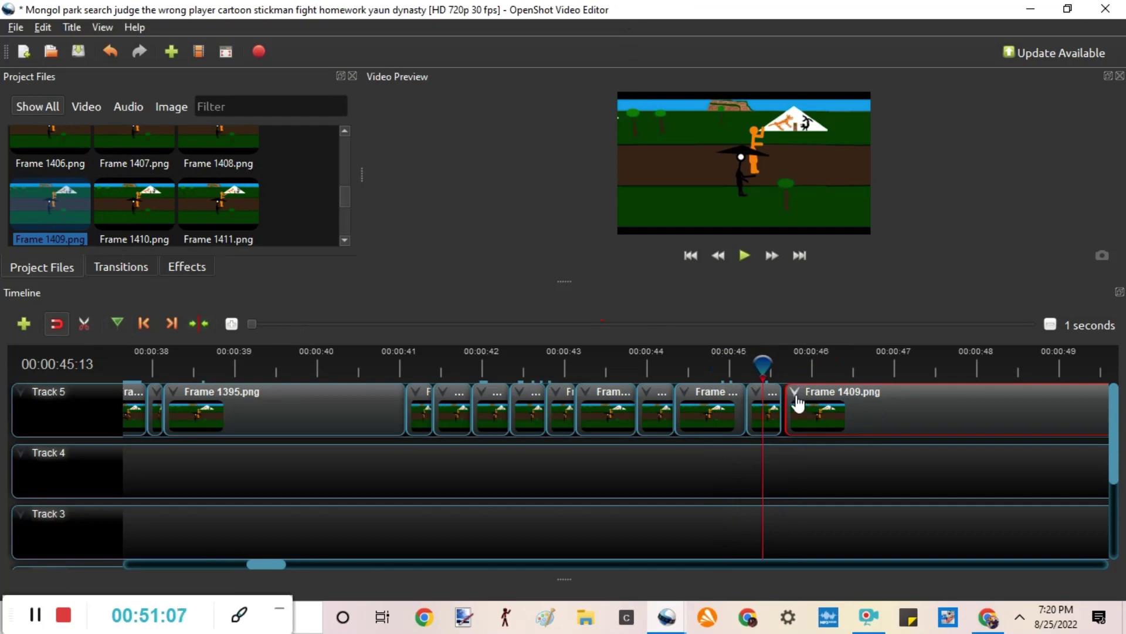
click(797, 403)
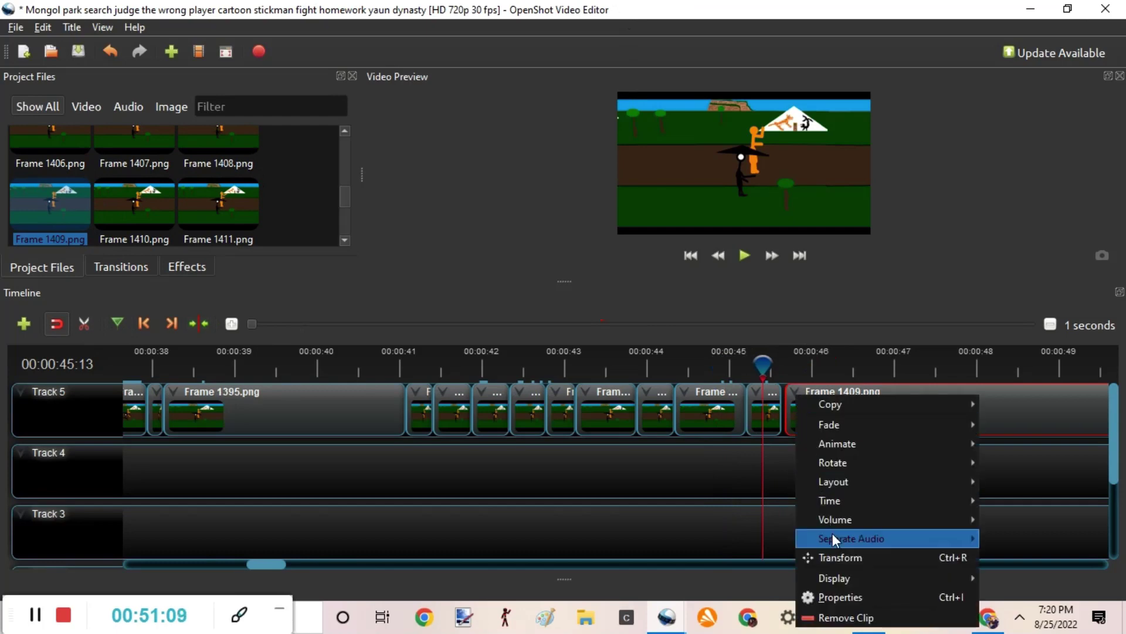
click(858, 625)
mouse_move(858, 622)
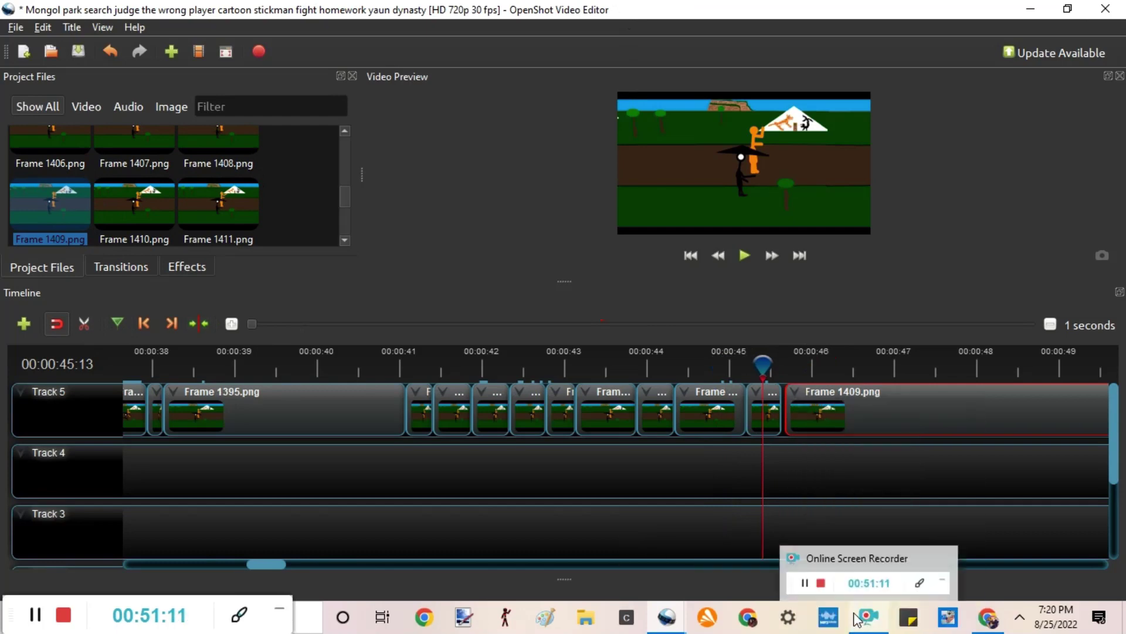
key(Delete)
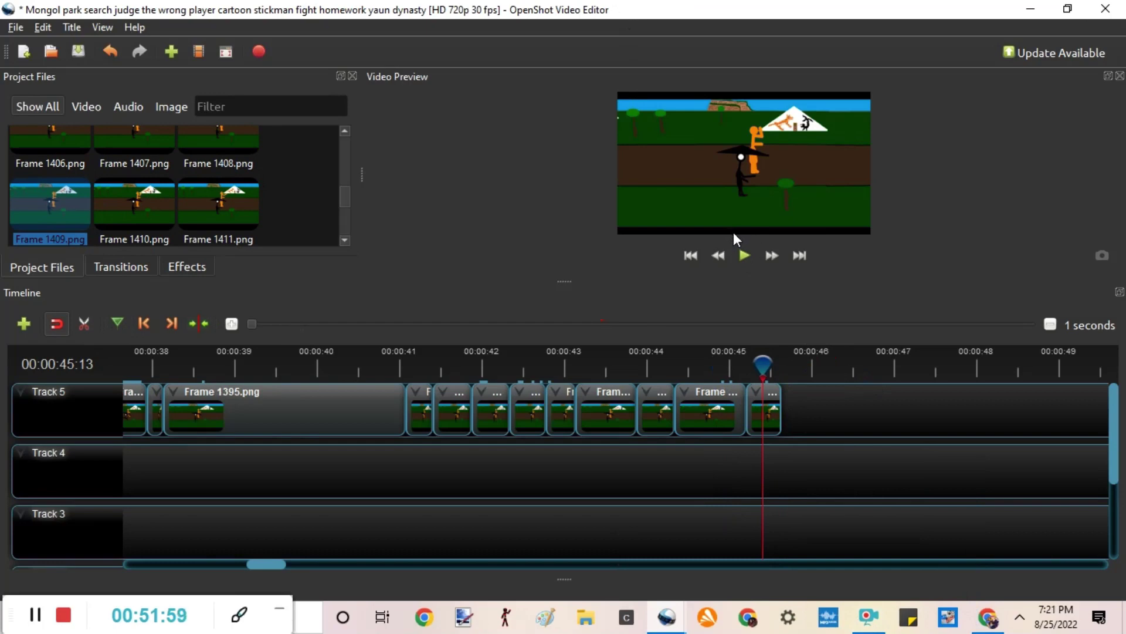
key(ctrl+s)
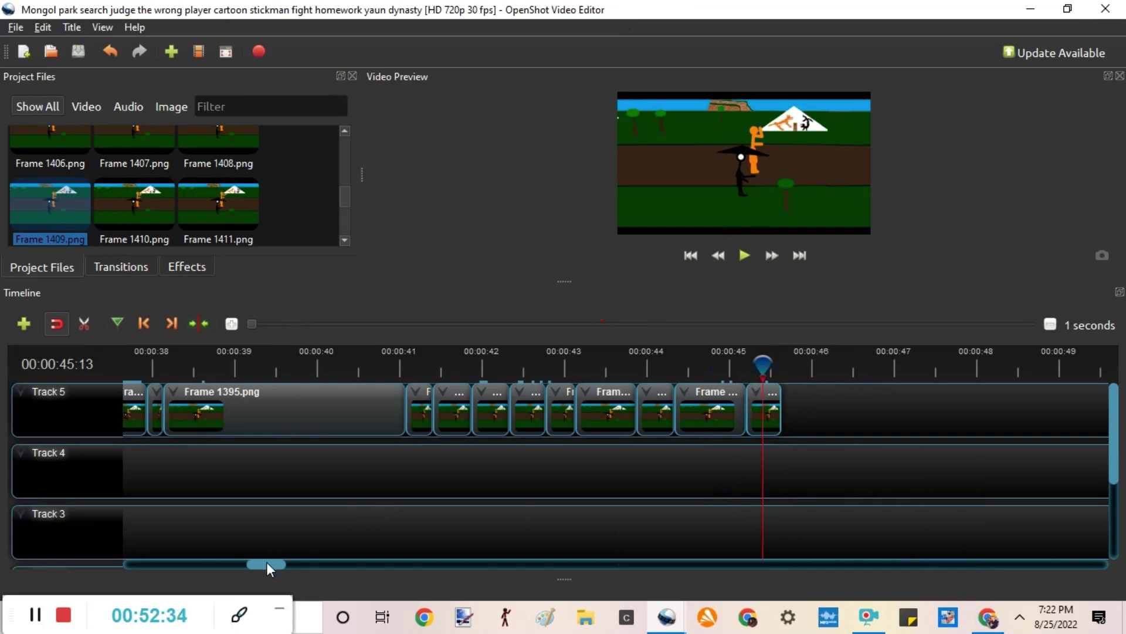
Add Frame 1407.png directly after the short Frame 1409.png clip on Track 5 and save the project
drag(266, 562, 284, 562)
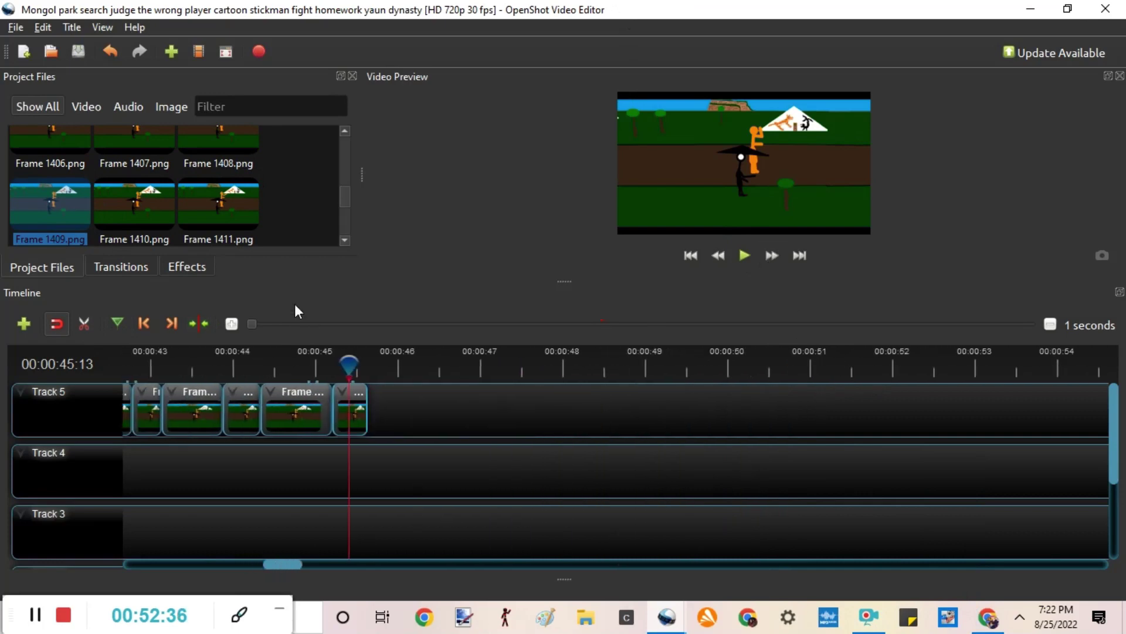
click(147, 136)
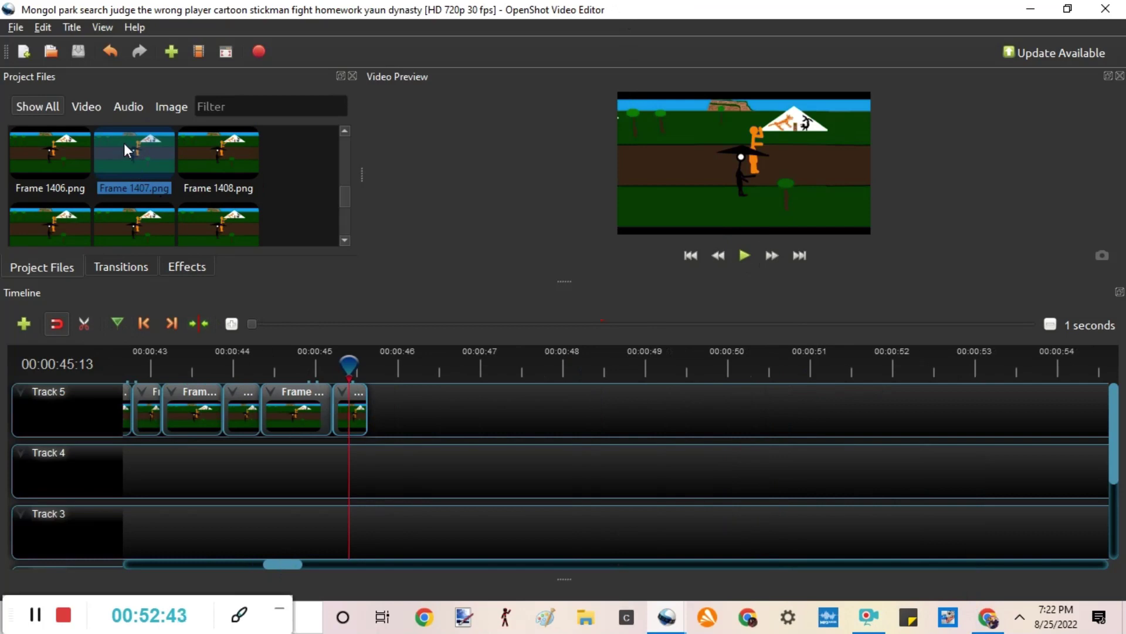
drag(128, 150, 408, 417)
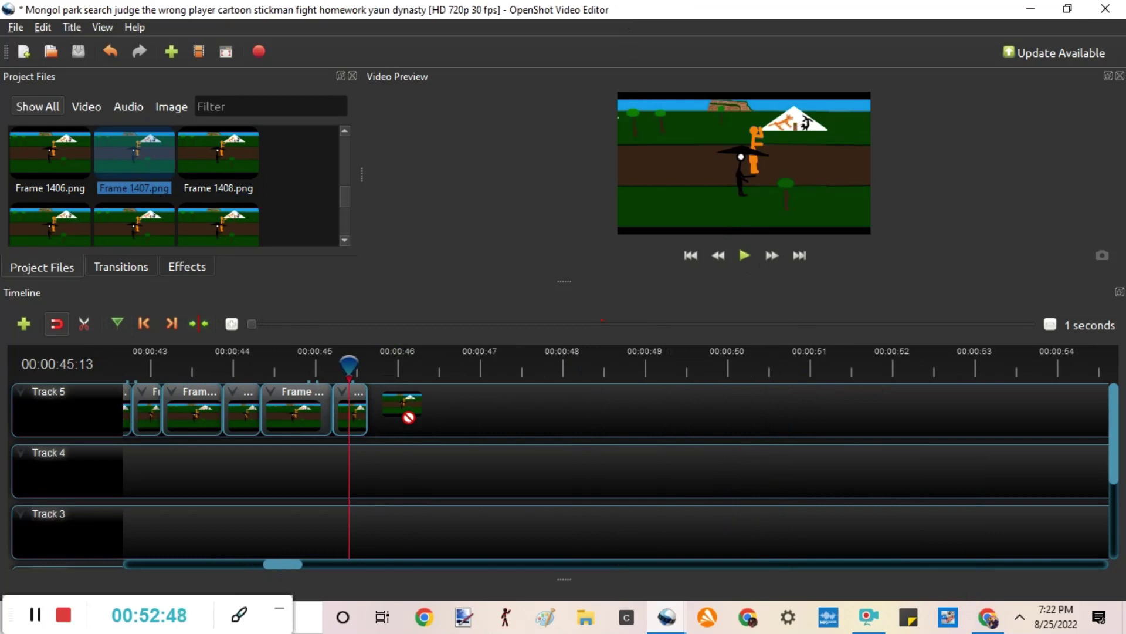
drag(408, 417, 375, 395)
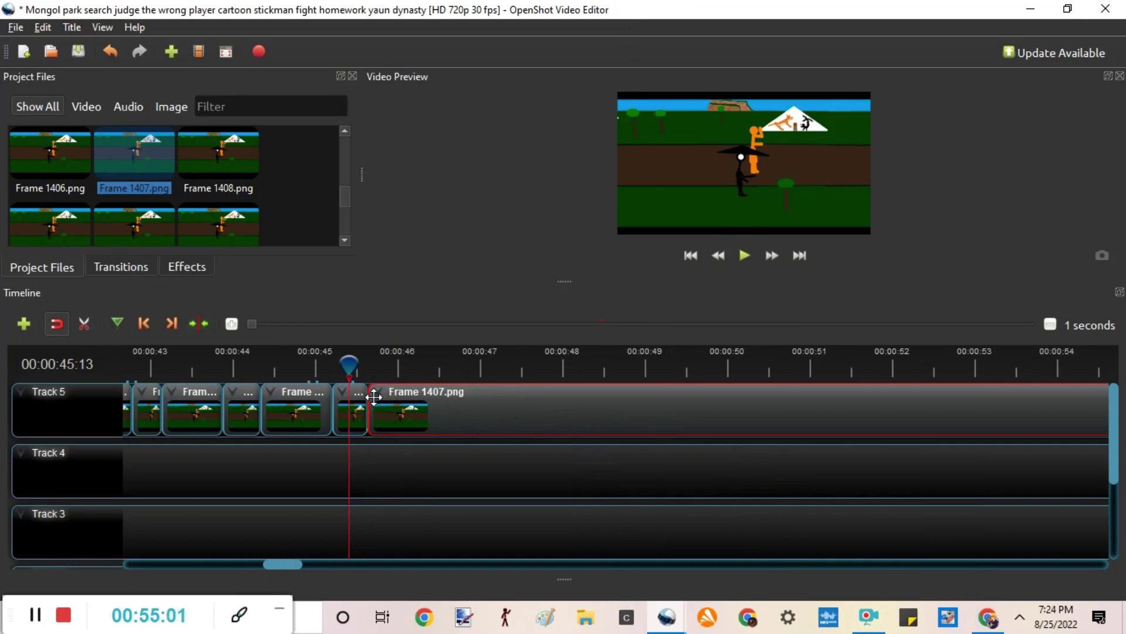
key(ctrl+s)
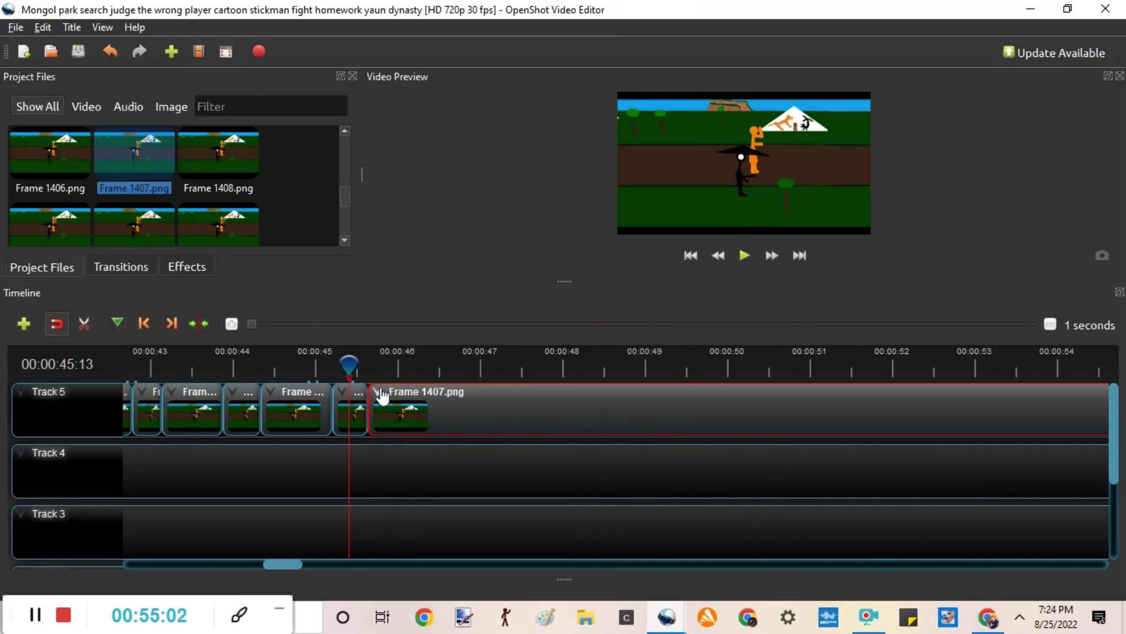
Split the newly added Frame 1407.png just after 00:00:46, save the project, and leave the razor mode
click(446, 358)
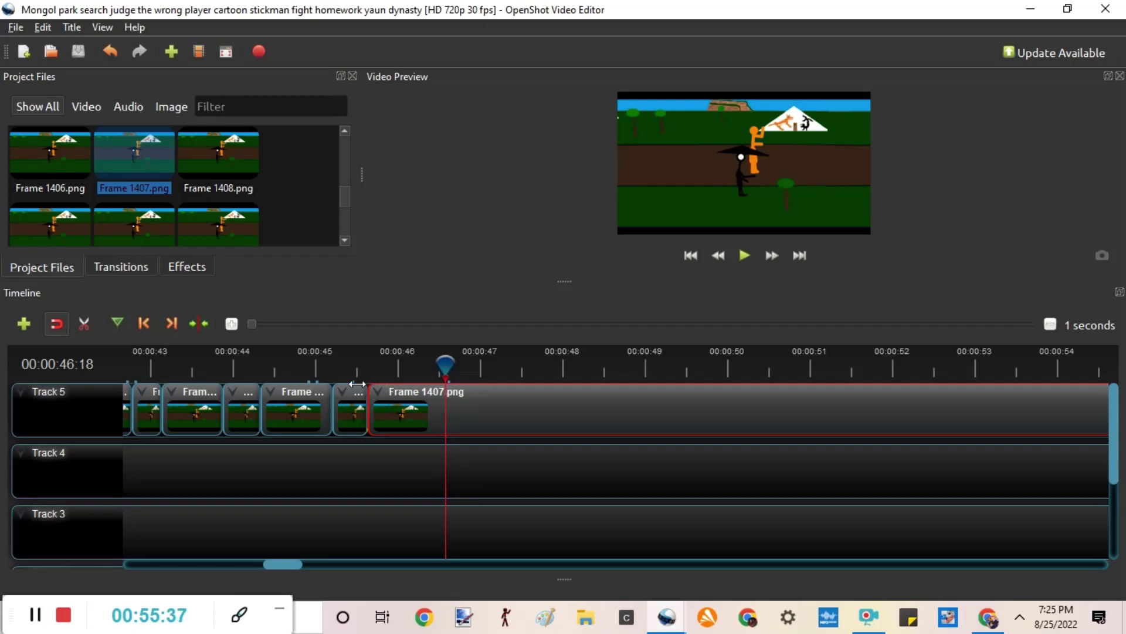
click(82, 325)
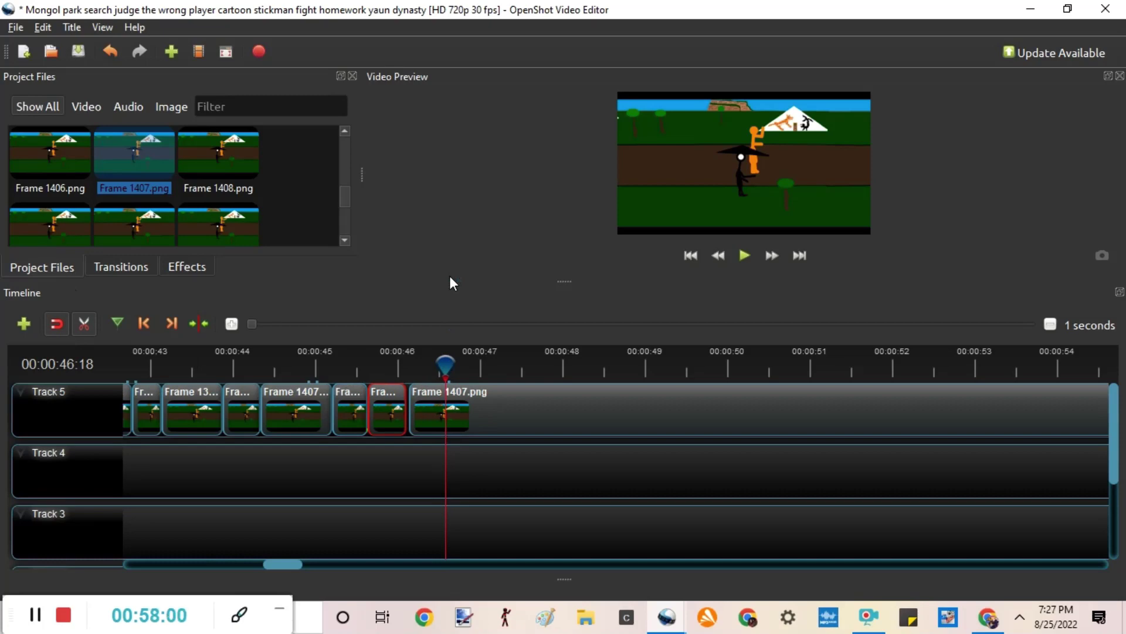
key(ctrl+s)
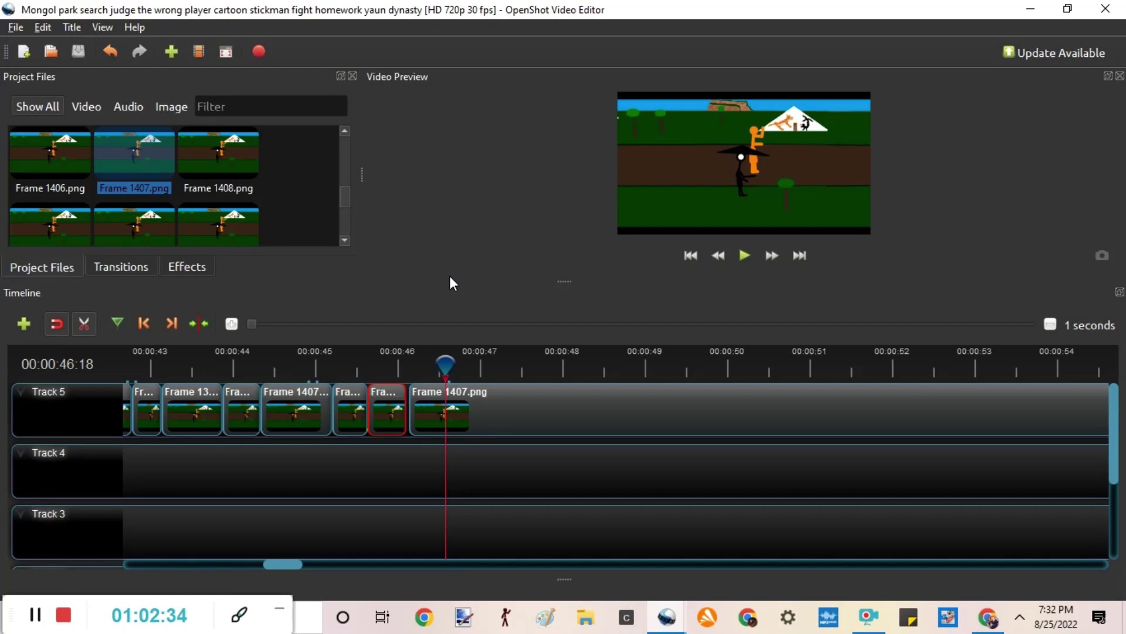
click(392, 357)
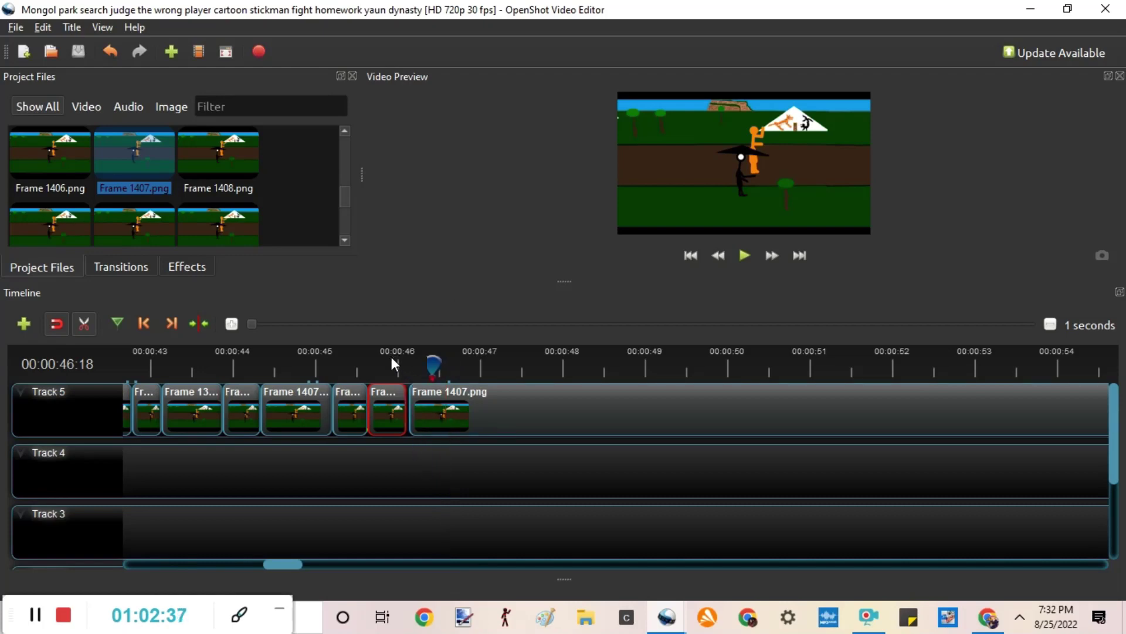
click(84, 324)
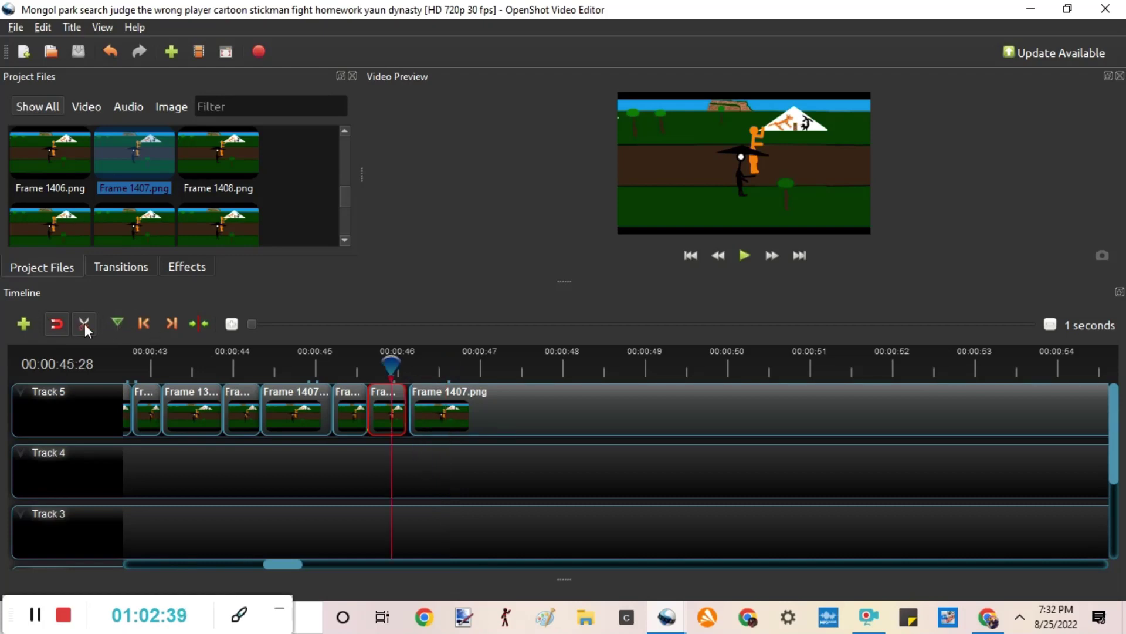
Remove the long leftover piece of Frame 1407.png from the end of Track 5
click(414, 396)
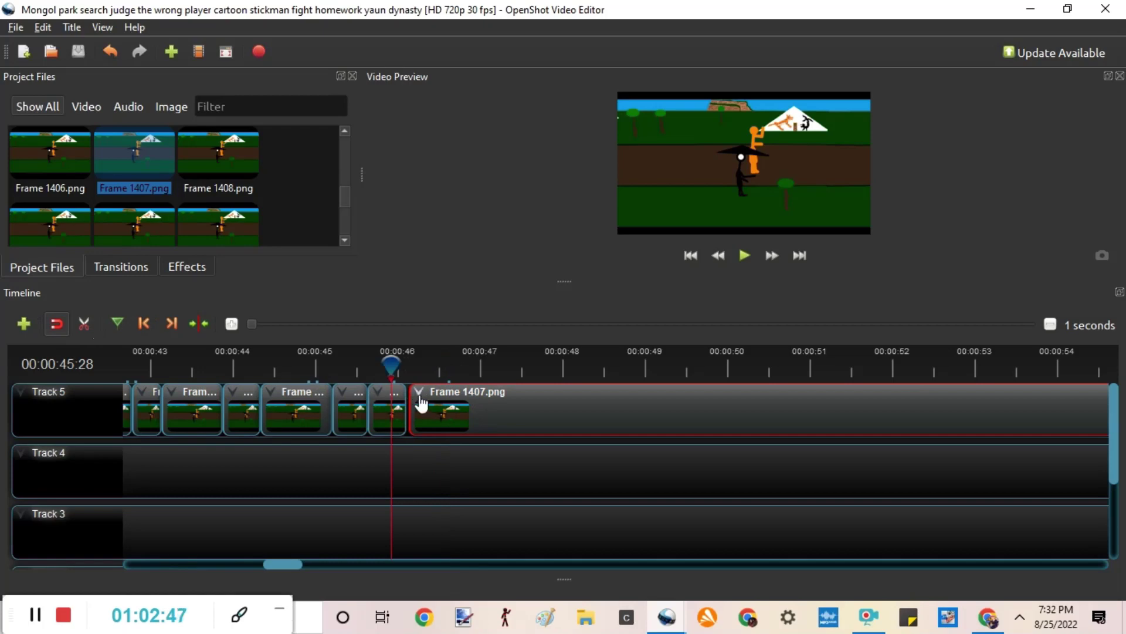
right_click(418, 395)
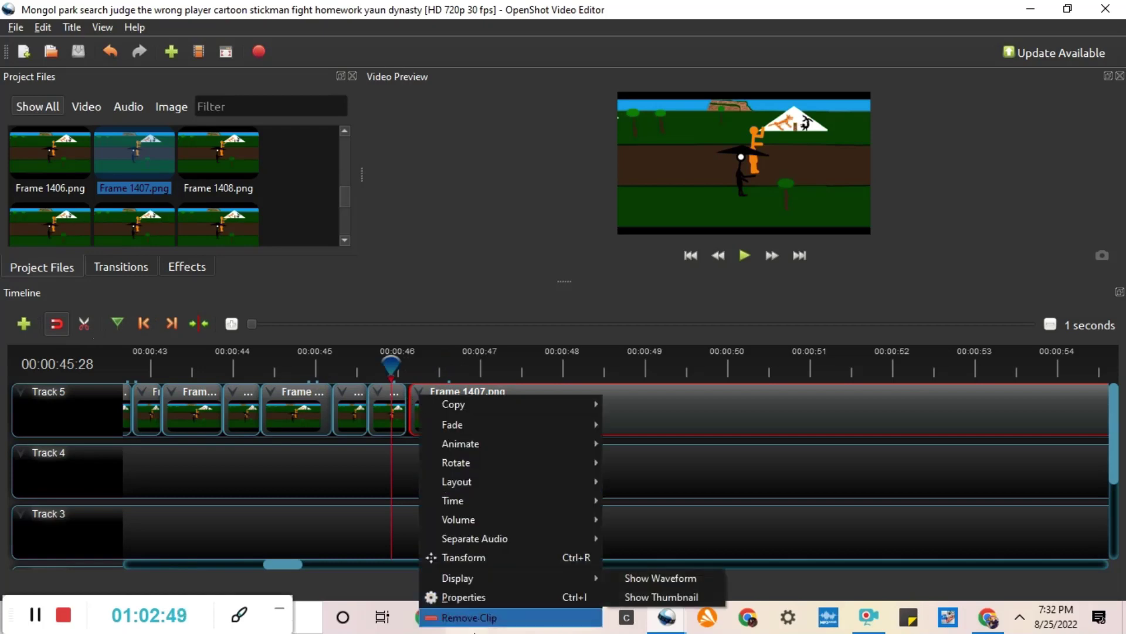
click(458, 617)
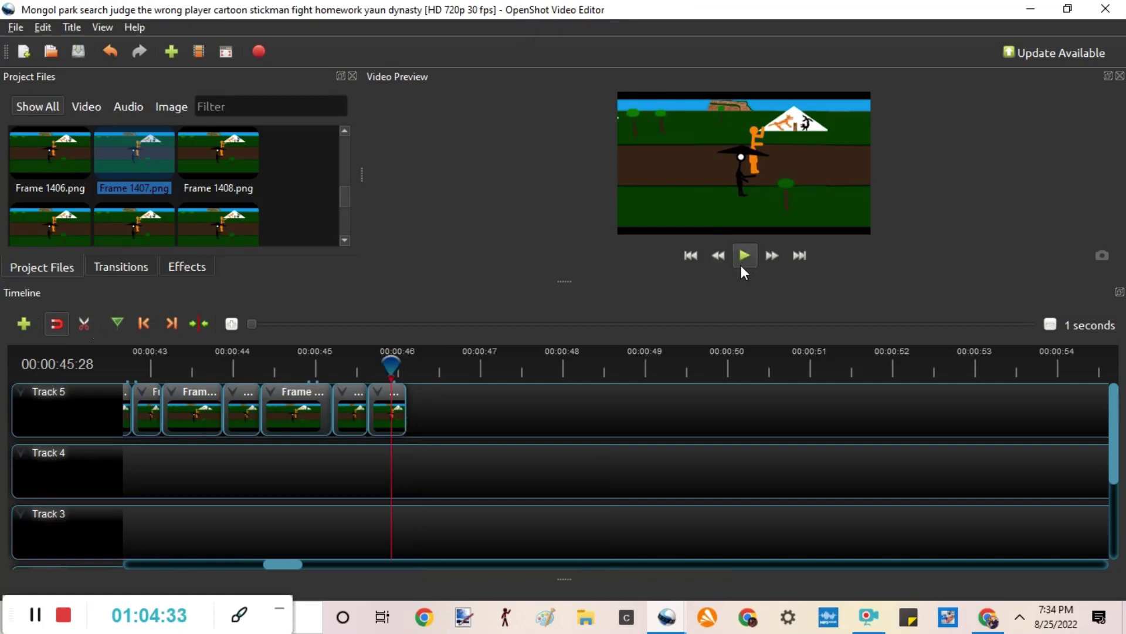
Add Frame 1408.png directly after the last short Frame 1407.png clip on Track 5
click(220, 149)
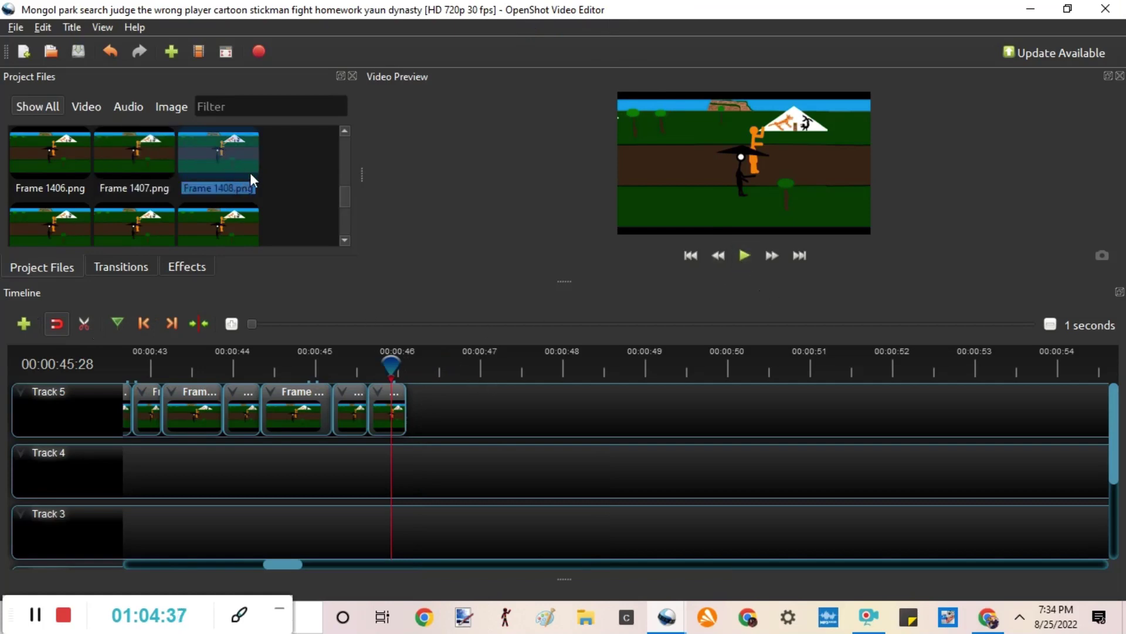
drag(250, 172, 411, 417)
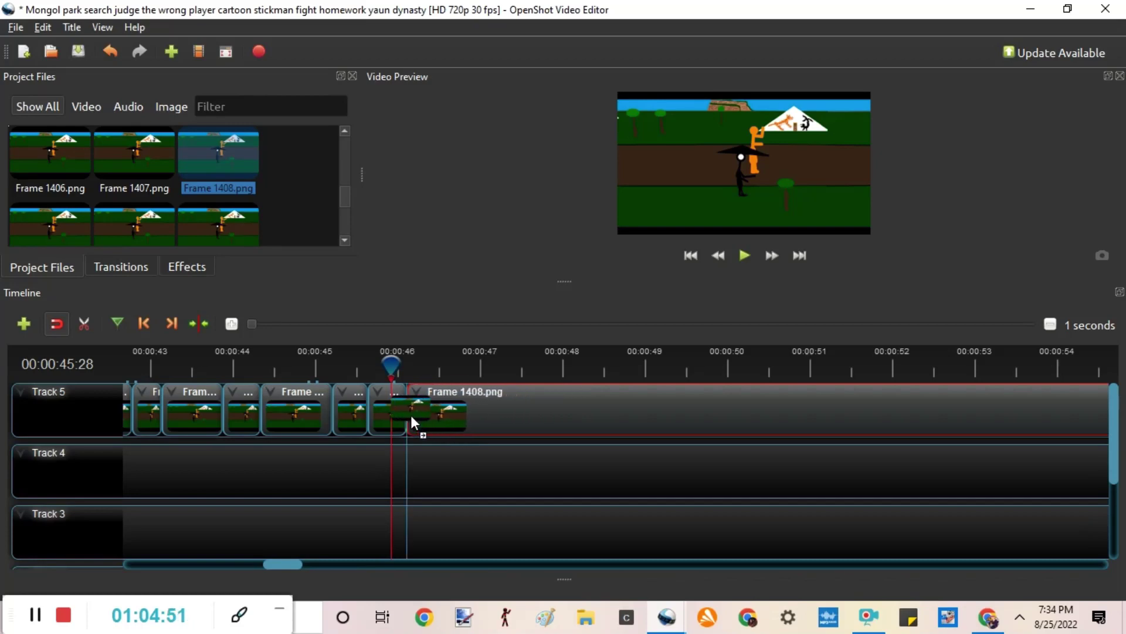
drag(545, 428, 545, 428)
drag(408, 393, 414, 402)
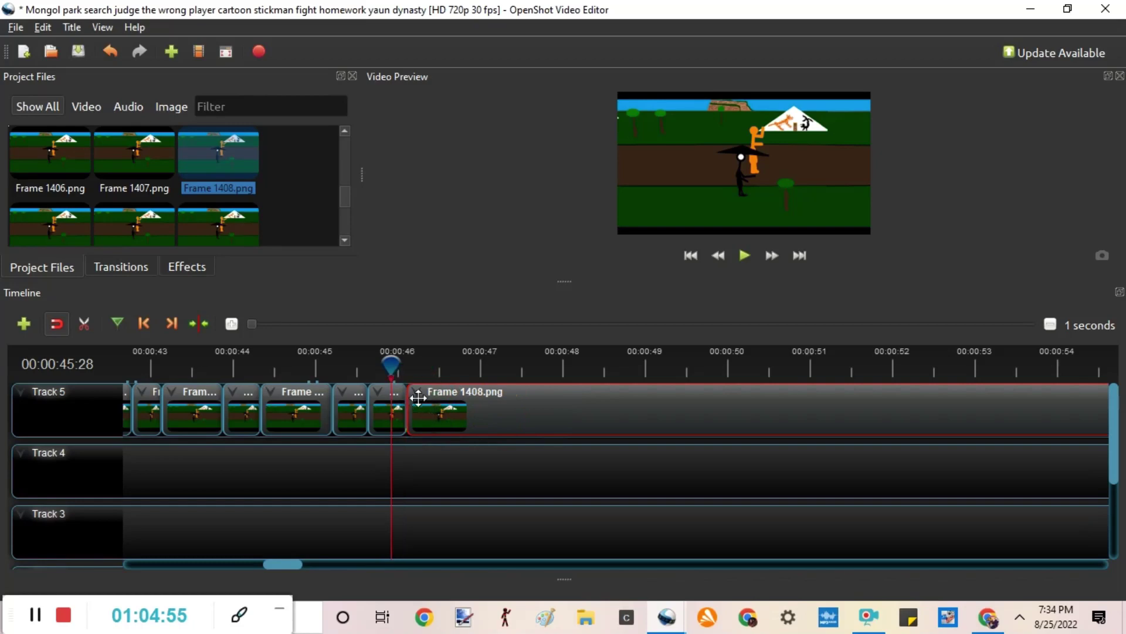
Split Frame 1408.png on Track 5 between 00:00:46 and 00:00:47, save the project, and leave the razor mode
click(478, 360)
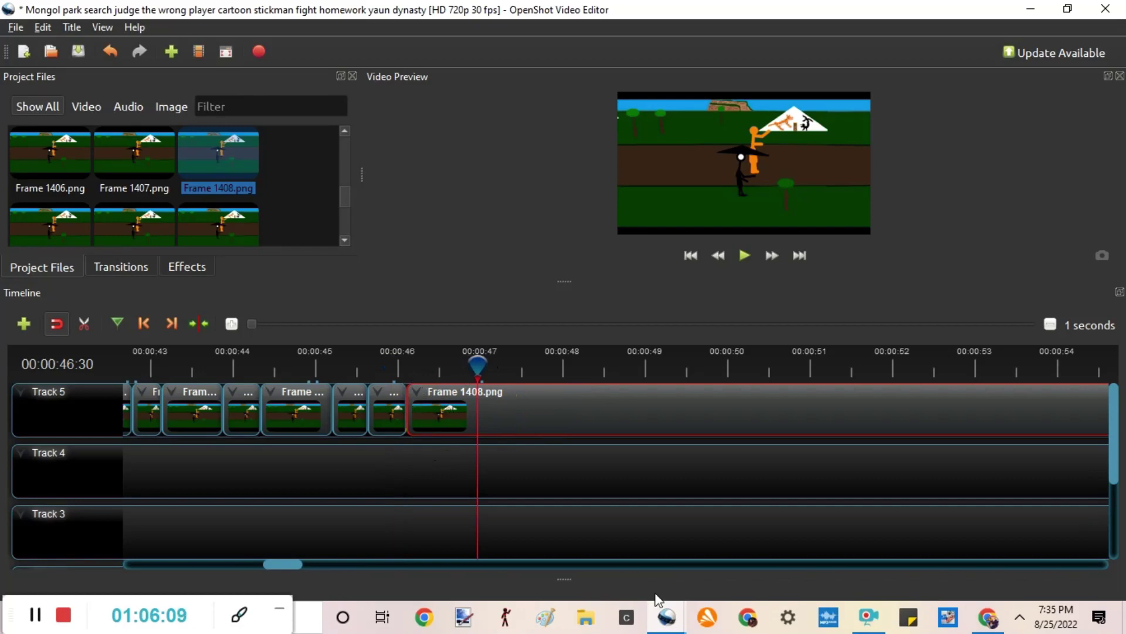
click(384, 366)
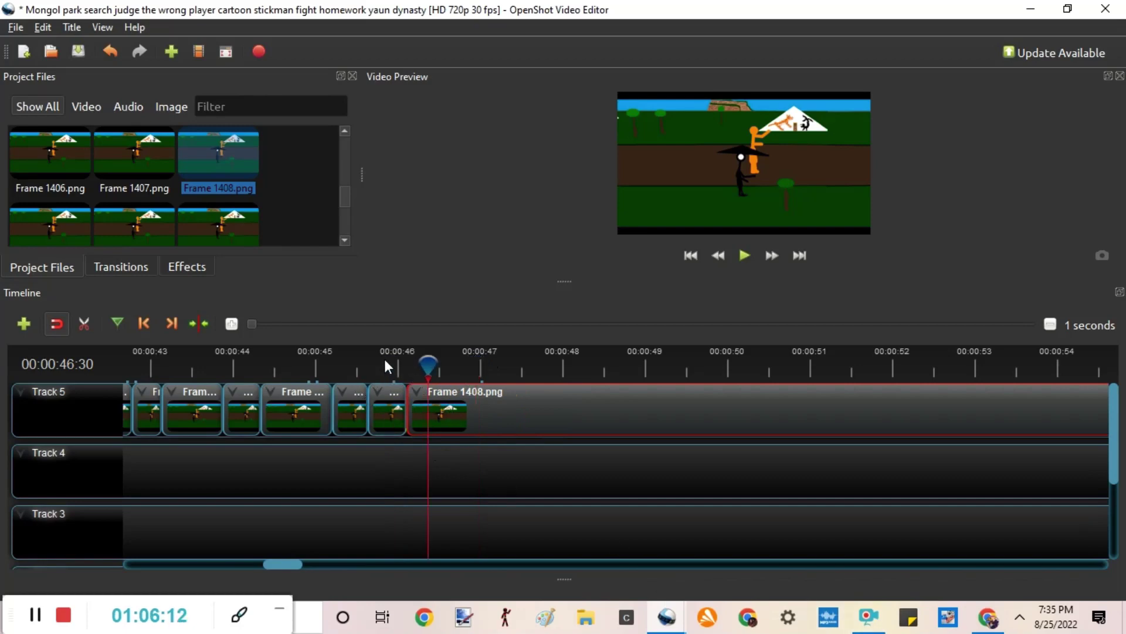
click(386, 360)
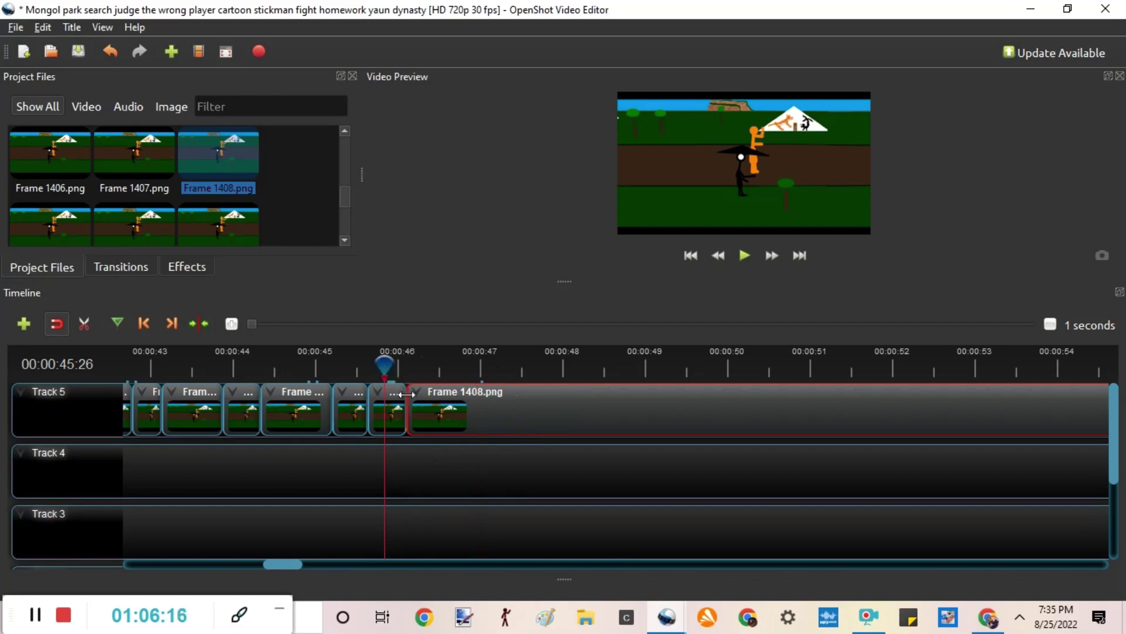
key(space)
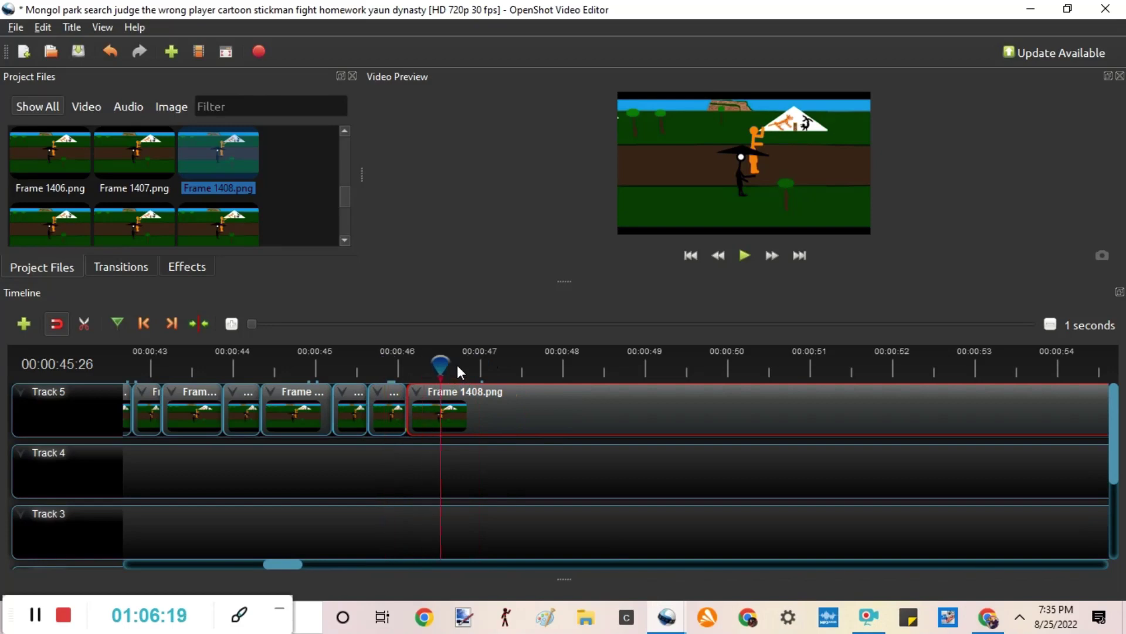
click(455, 363)
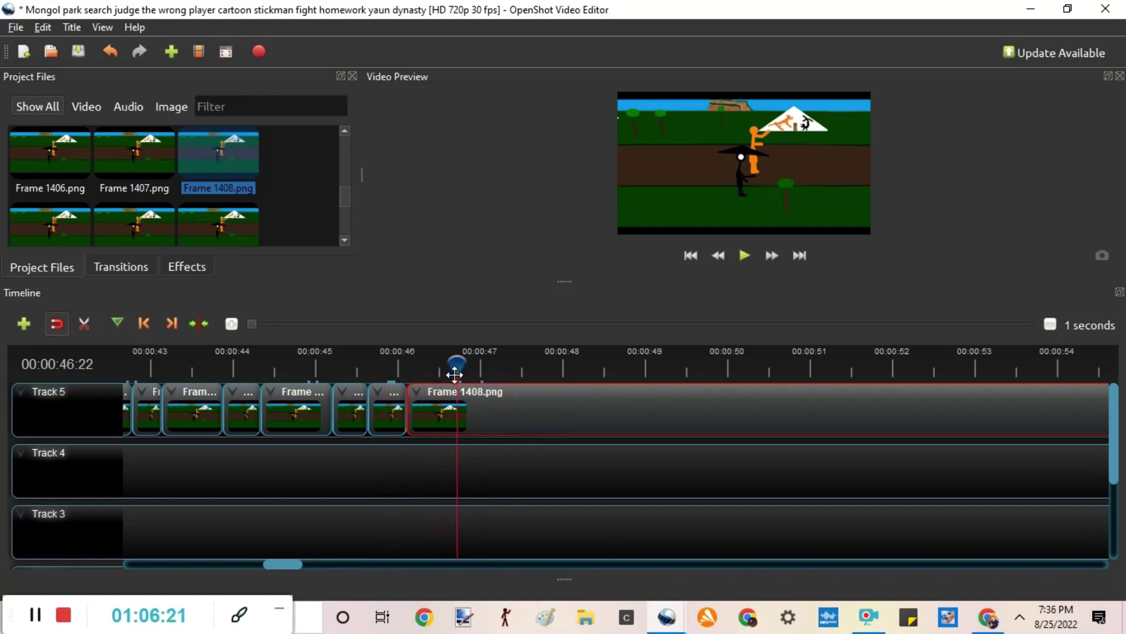
click(81, 323)
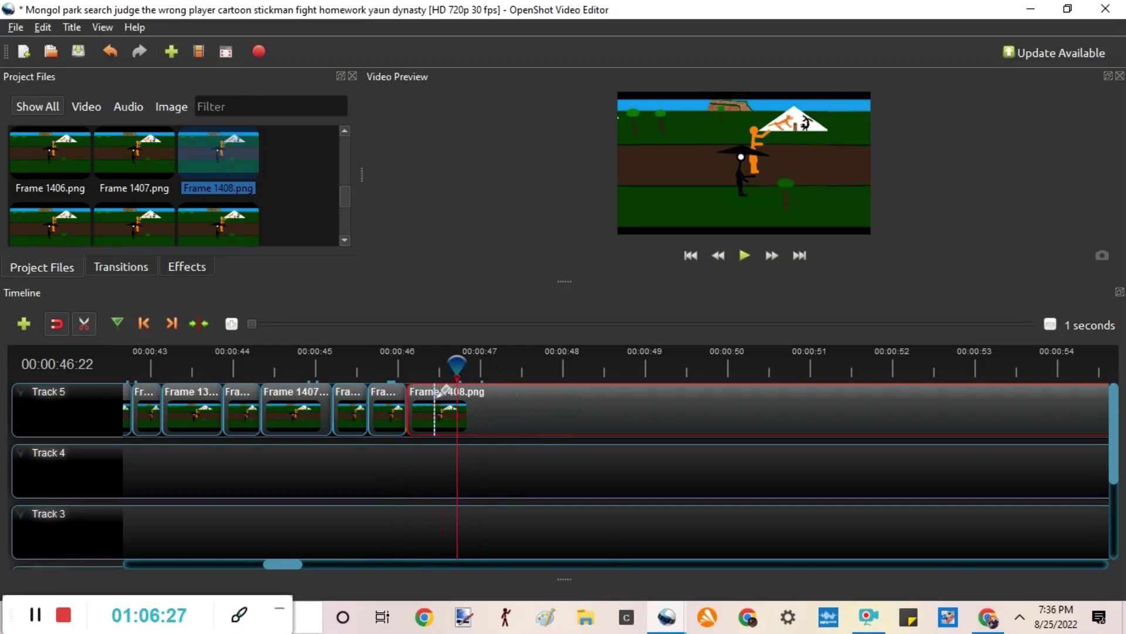
click(490, 392)
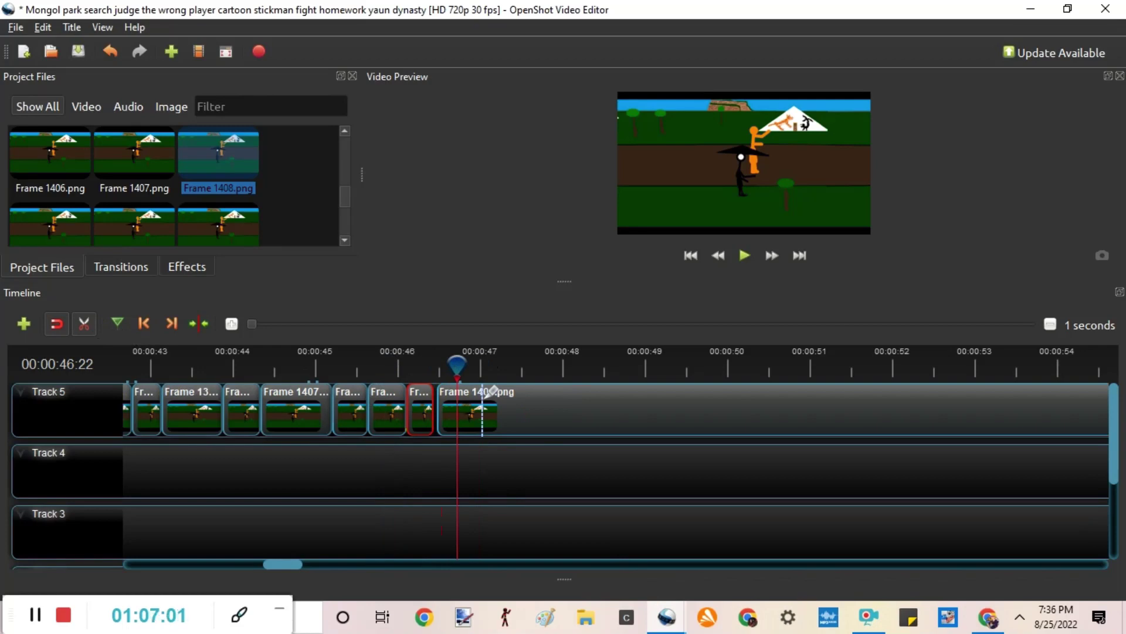
key(ctrl+s)
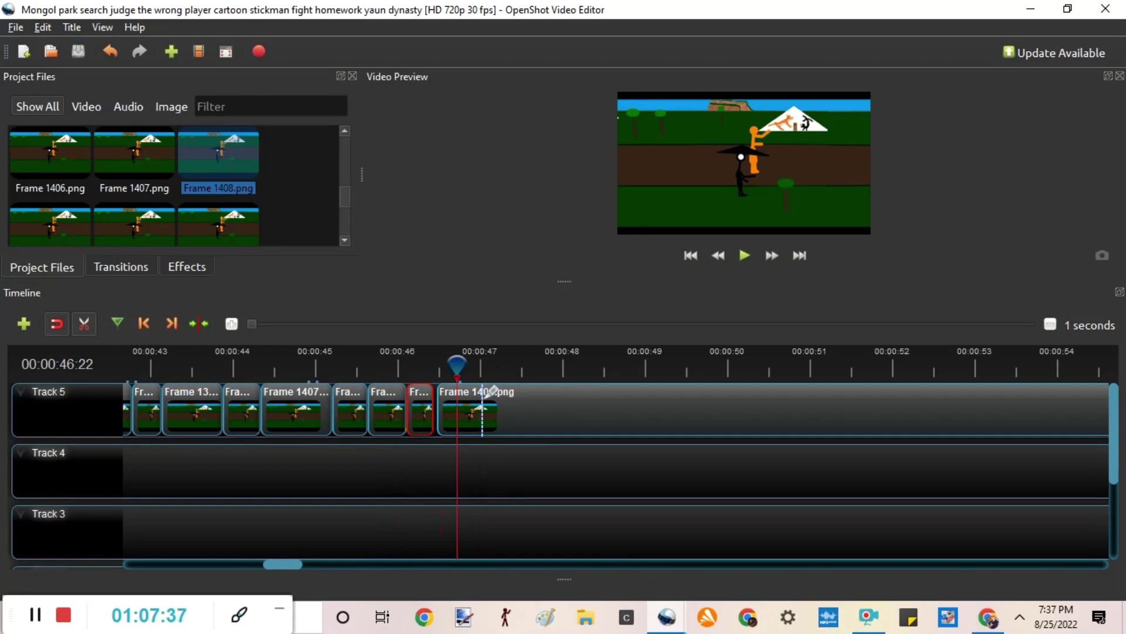
drag(491, 390, 510, 433)
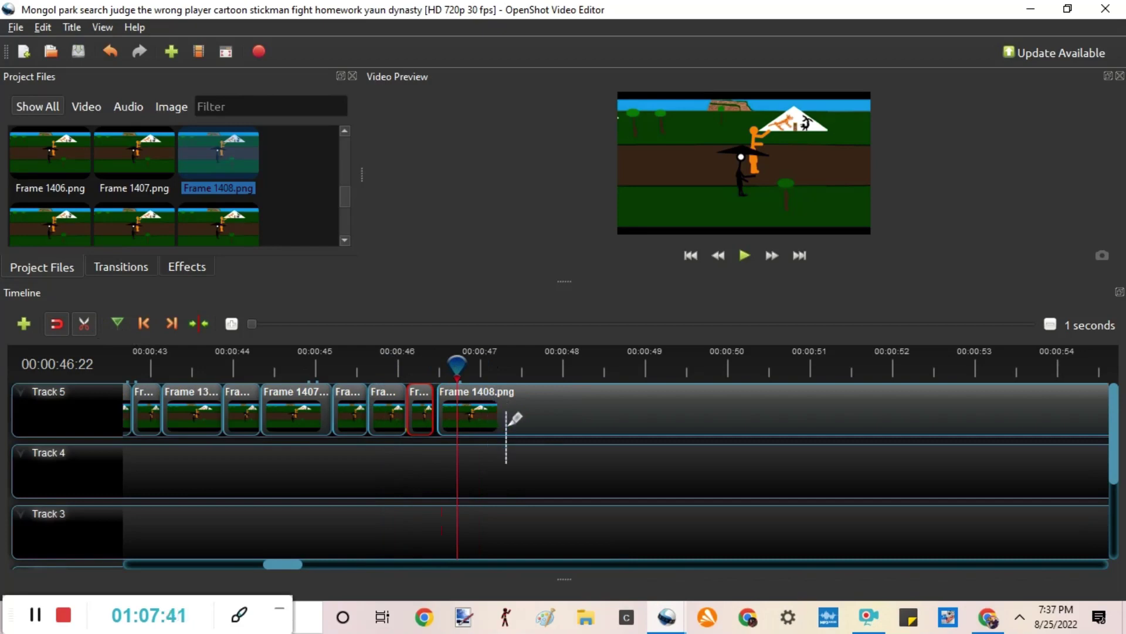
click(425, 352)
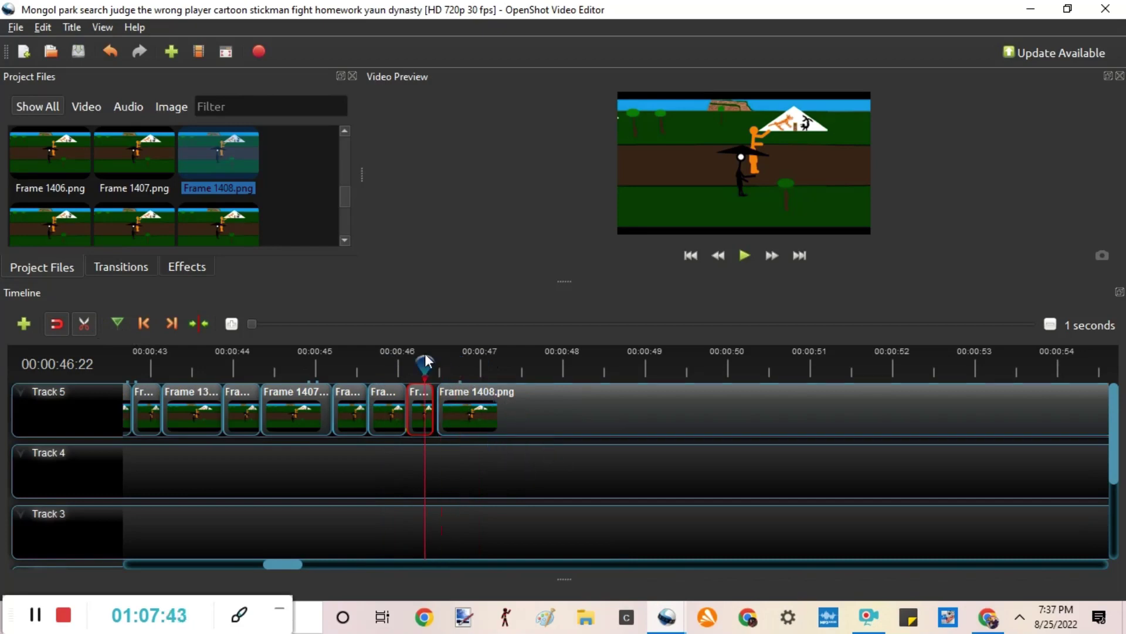
click(90, 325)
key(c)
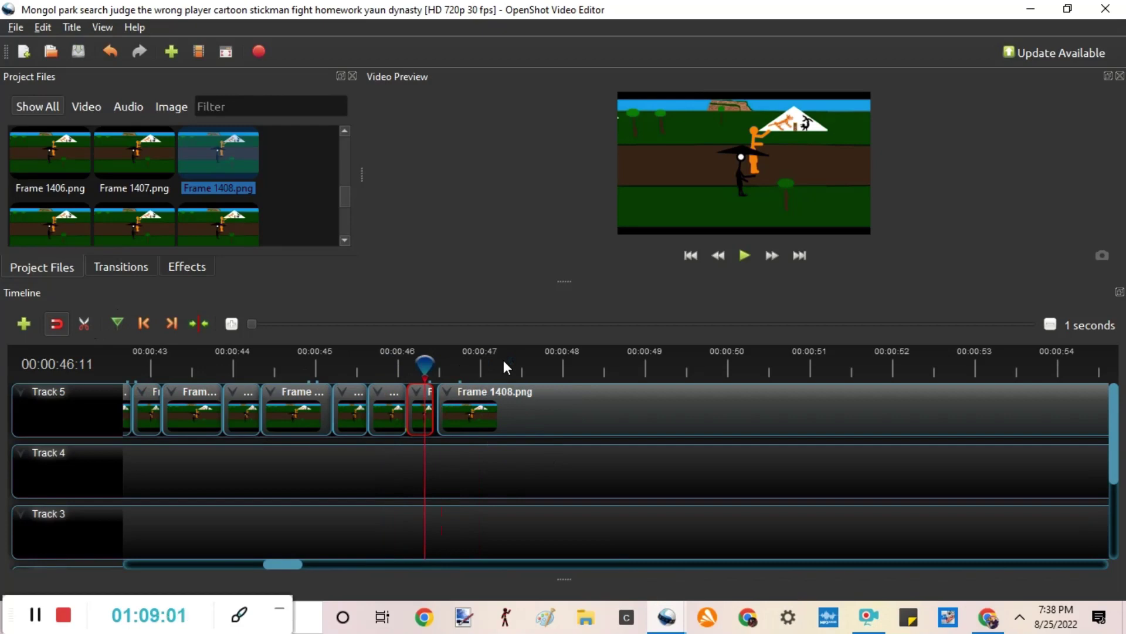
Remove the long leftover piece of Frame 1408.png from the end of Track 5 and save the project
click(477, 403)
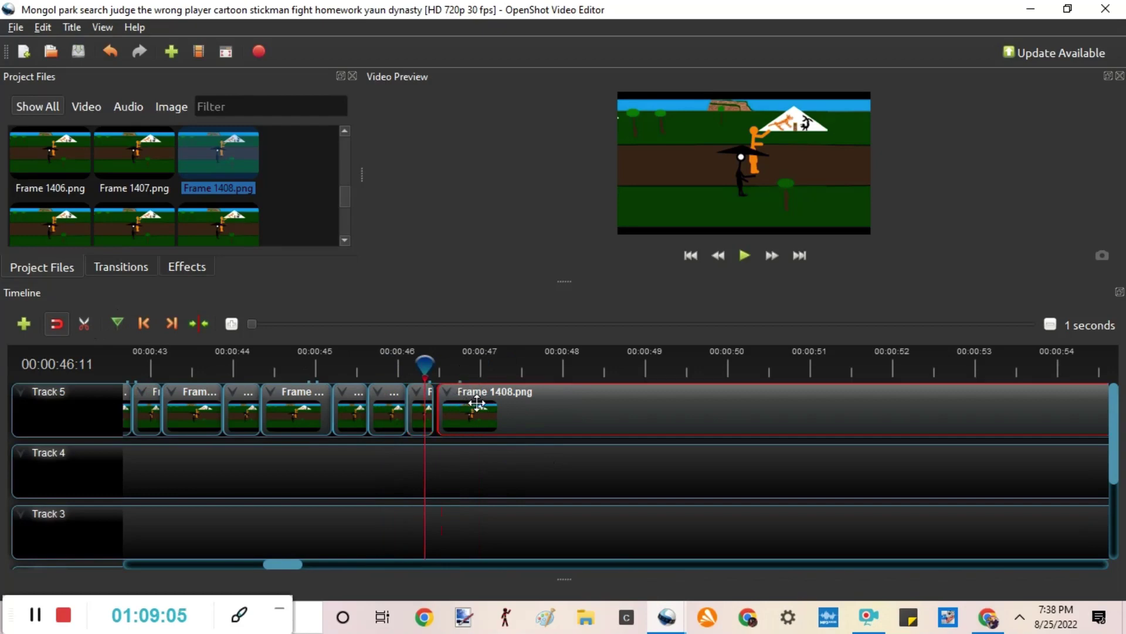
click(448, 392)
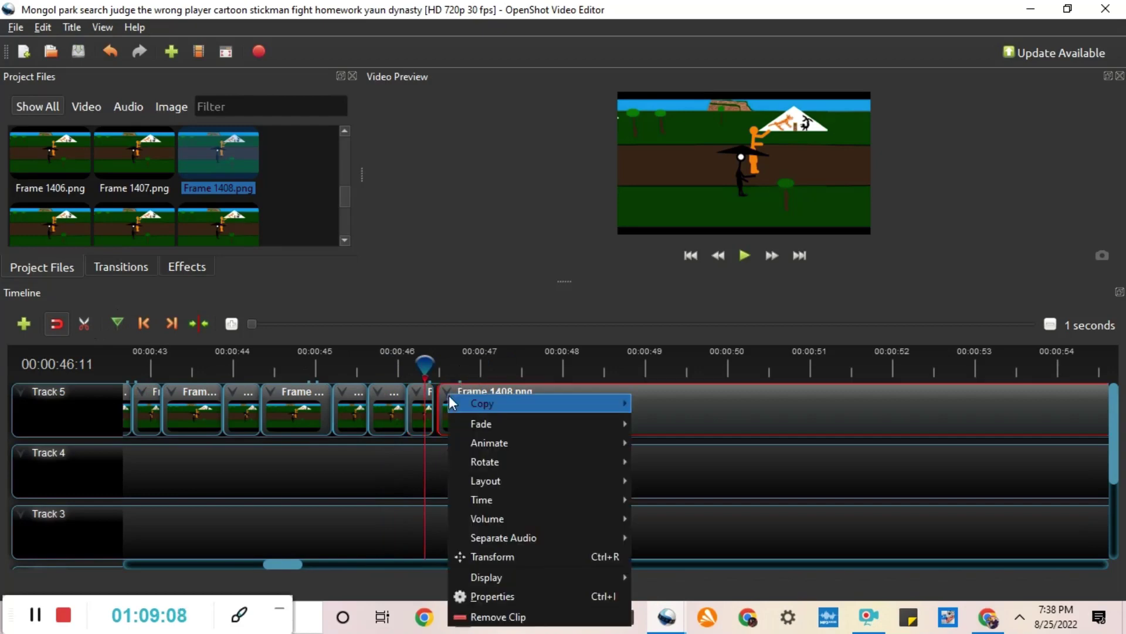
click(493, 614)
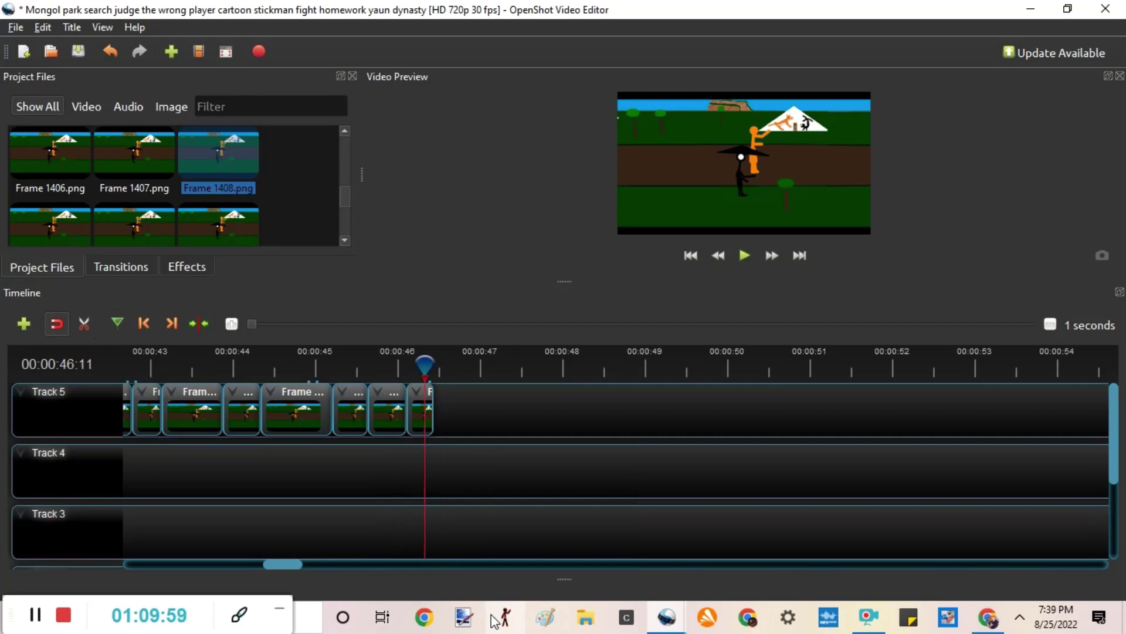
key(ctrl+s)
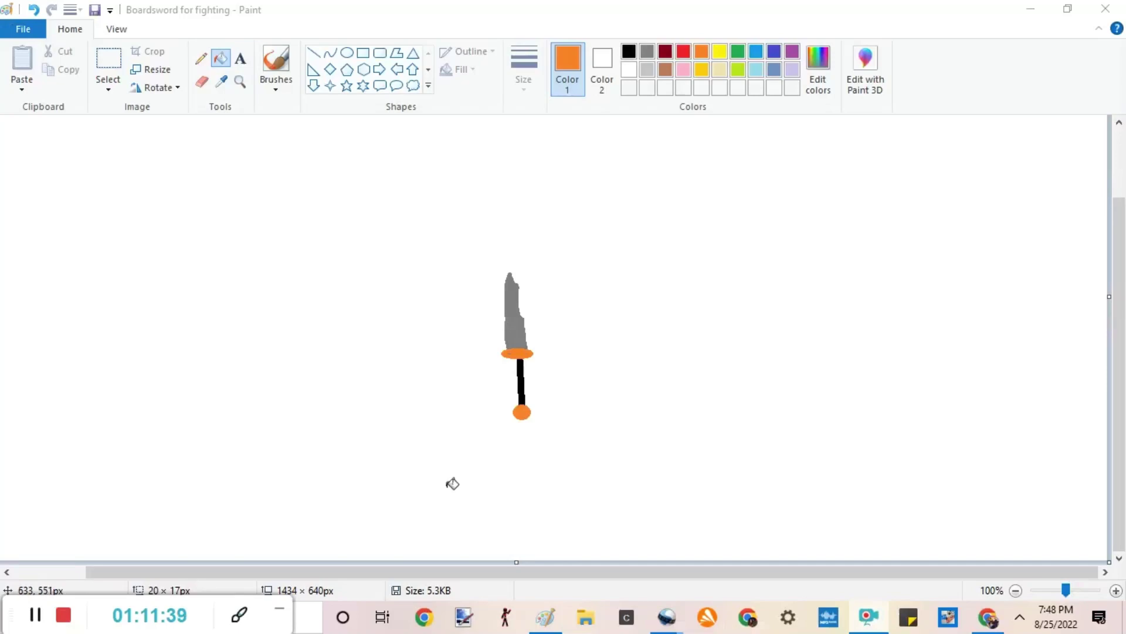
click(218, 61)
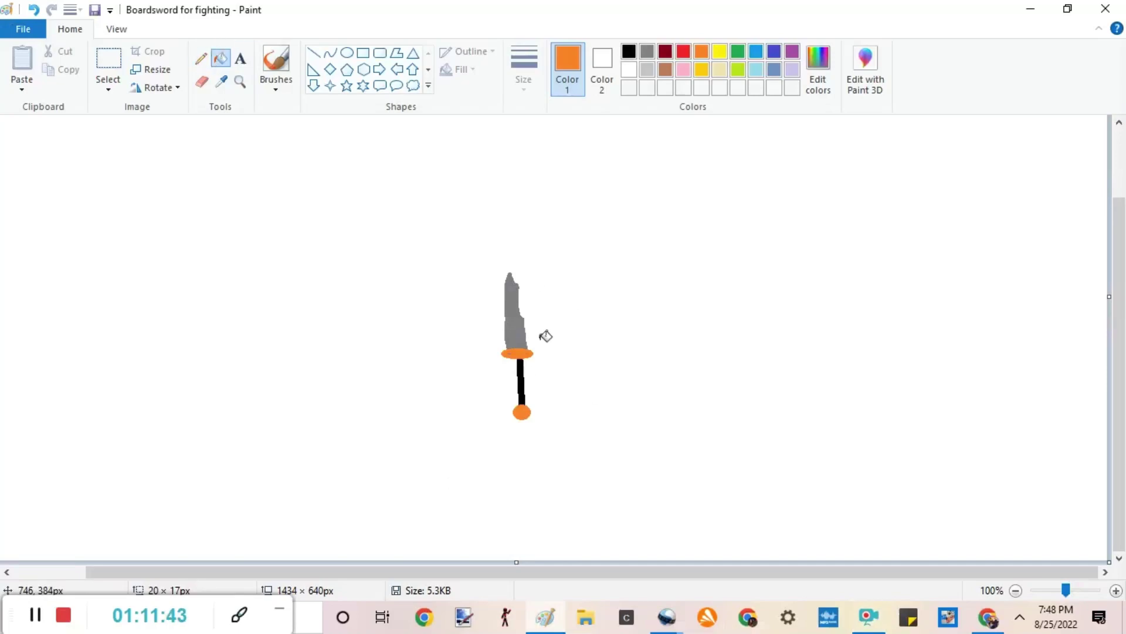
click(206, 59)
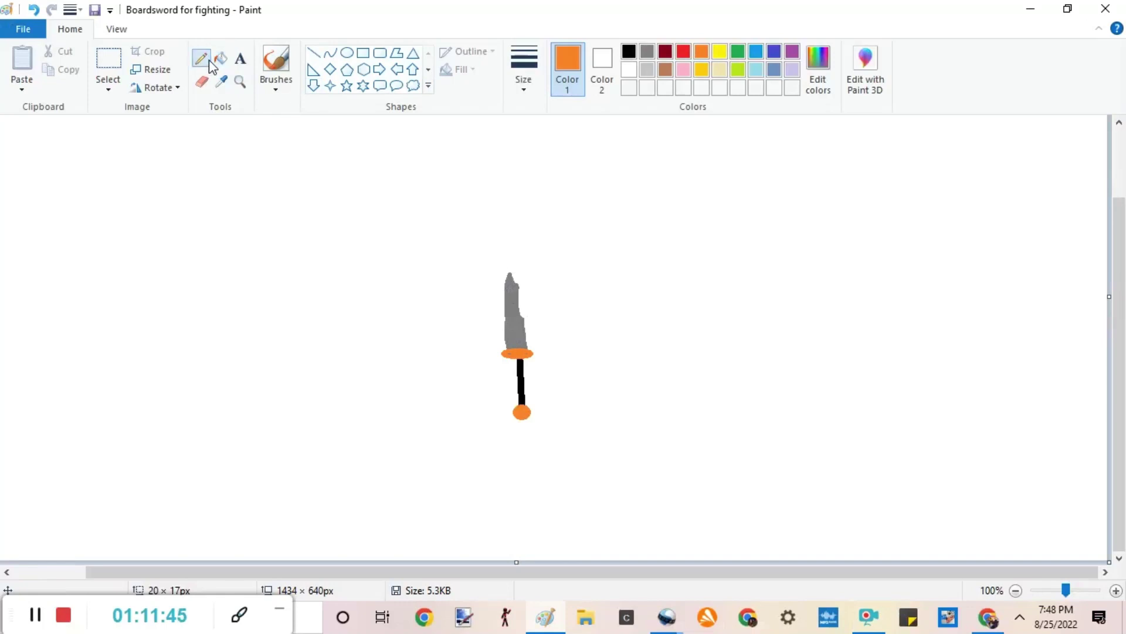
click(28, 623)
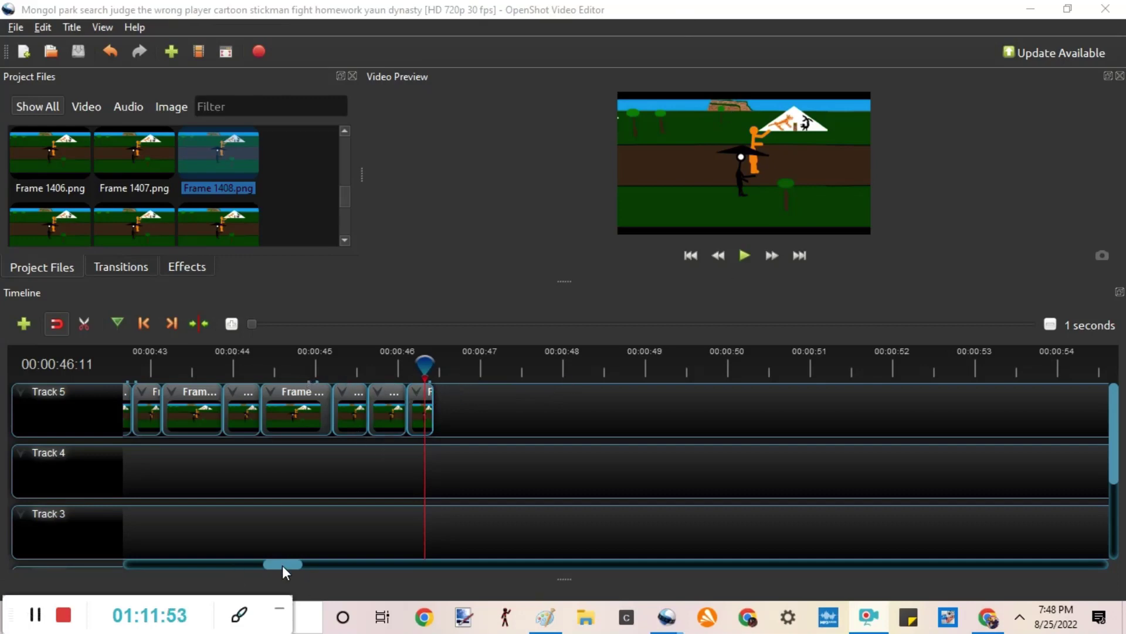
Play the animation from near the start of the timeline and stop it just before 00:00:07
click(221, 564)
drag(221, 562, 135, 560)
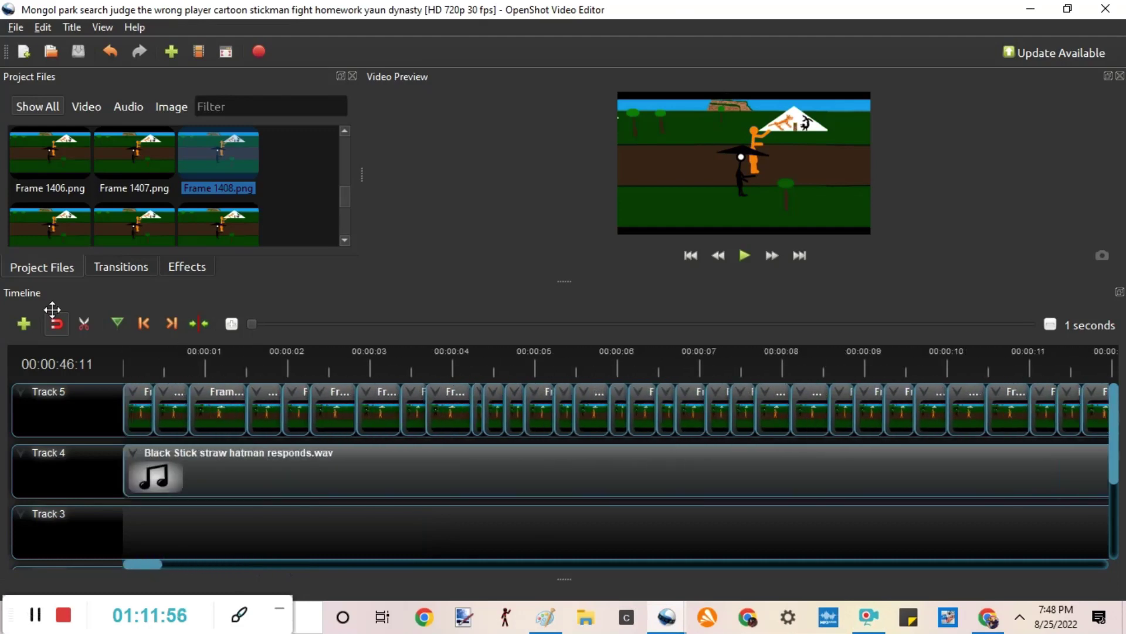
click(154, 351)
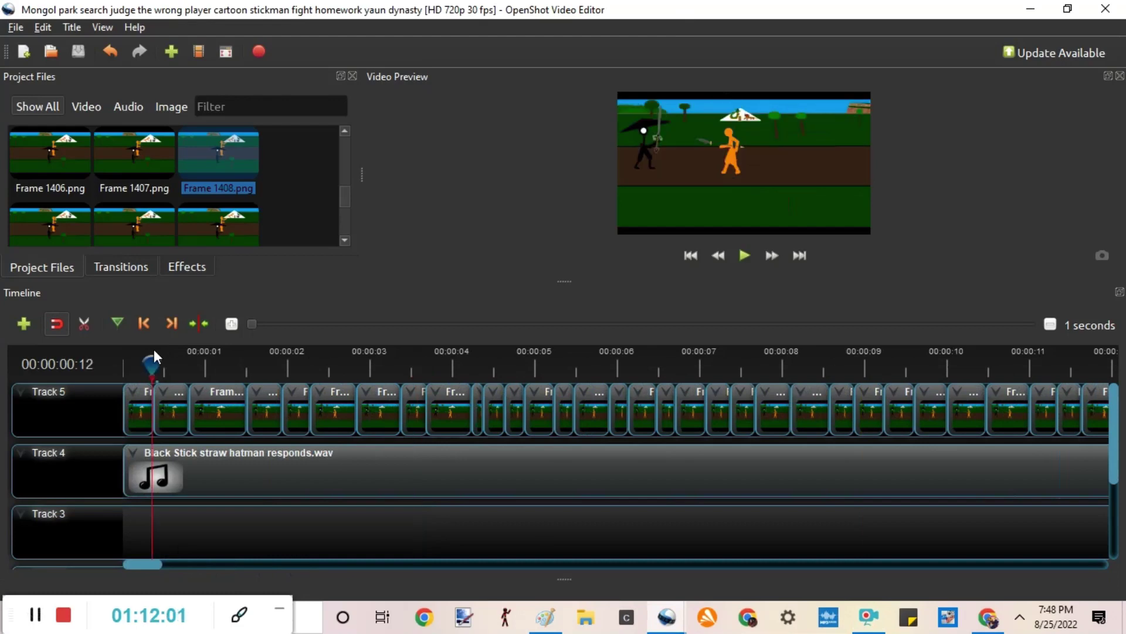
click(744, 257)
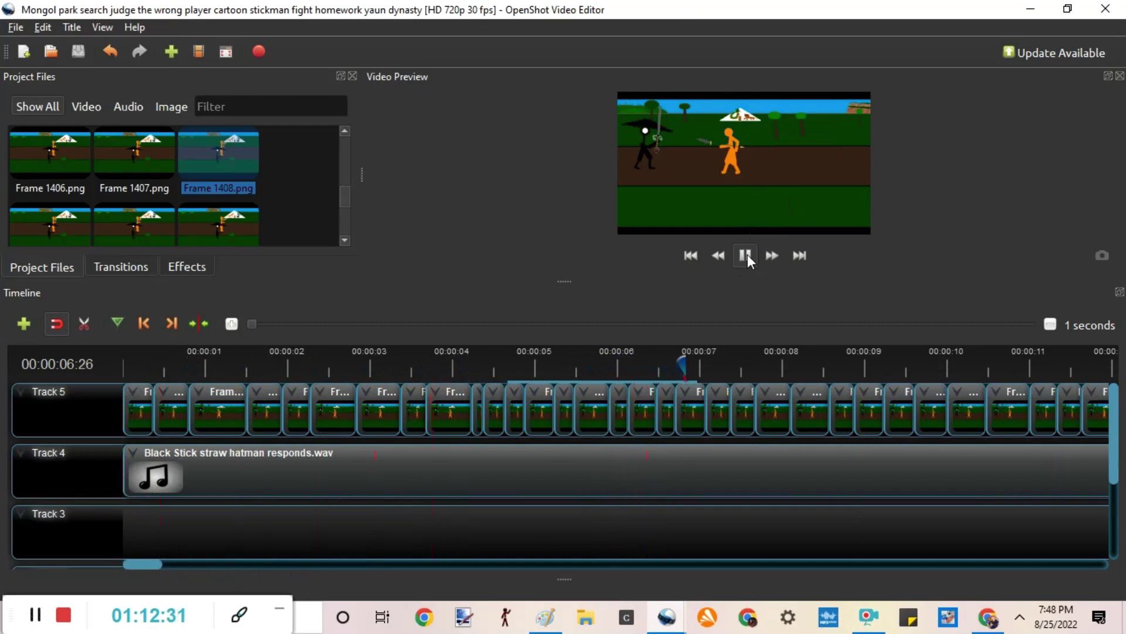
click(746, 256)
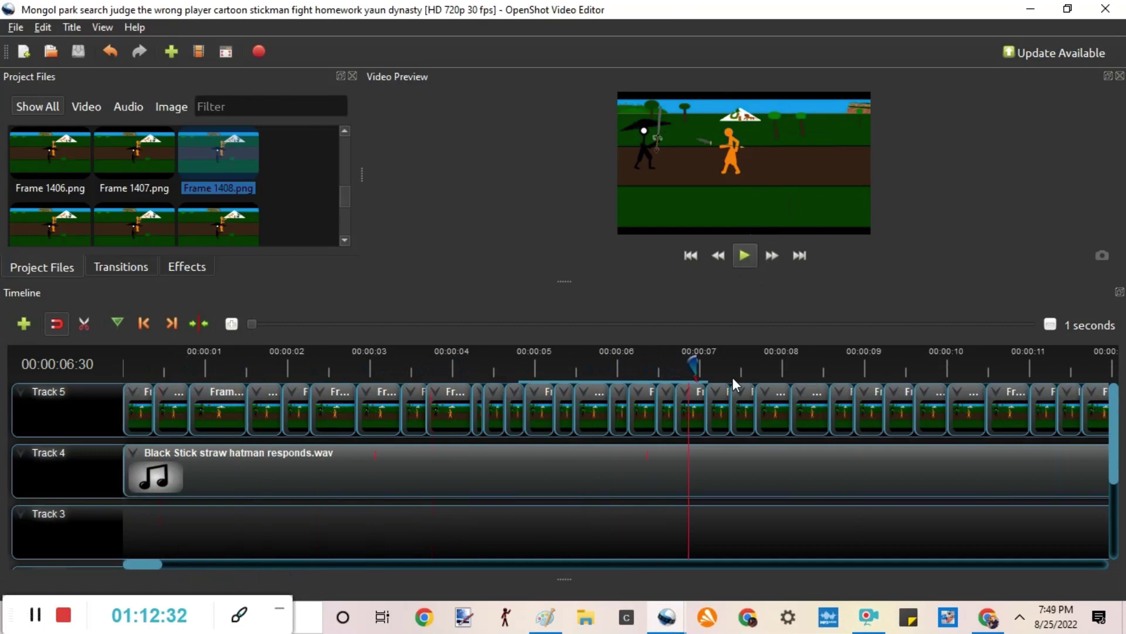
Scrub the playhead to 00:00:09:05 and enlarge the video preview area by making the timeline area shorter
drag(694, 362, 710, 362)
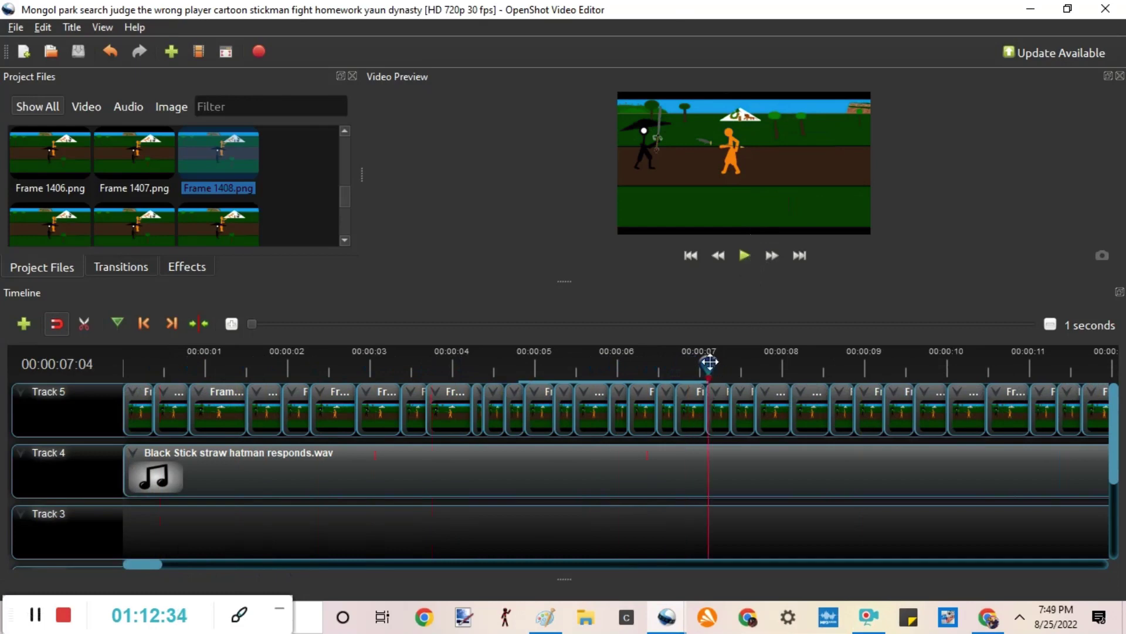
click(759, 361)
drag(757, 361, 703, 362)
drag(561, 280, 875, 415)
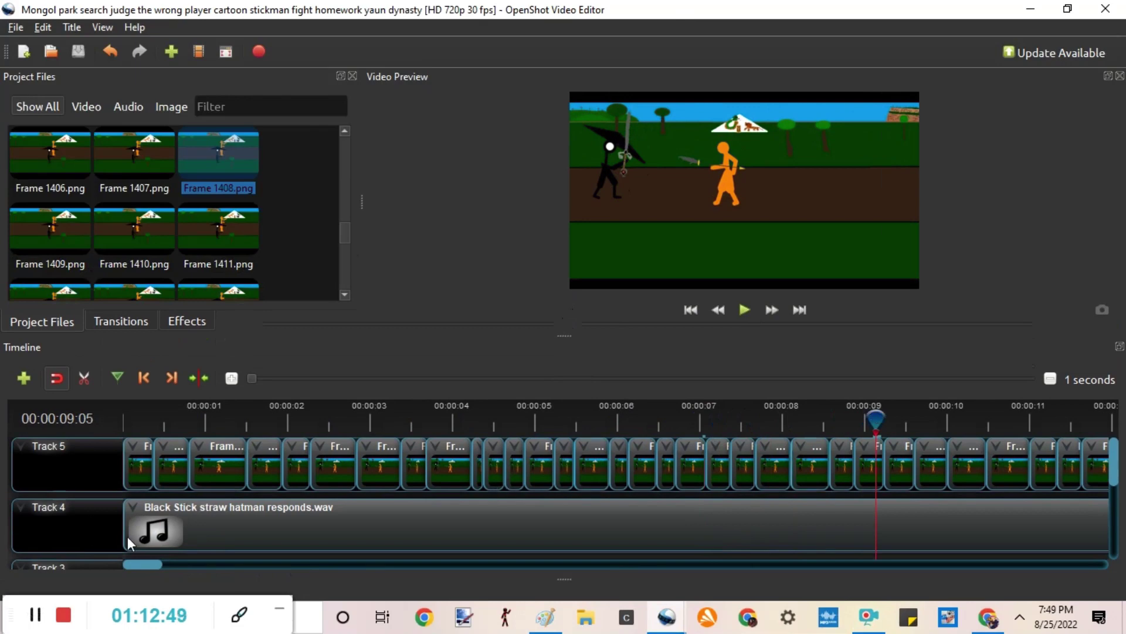